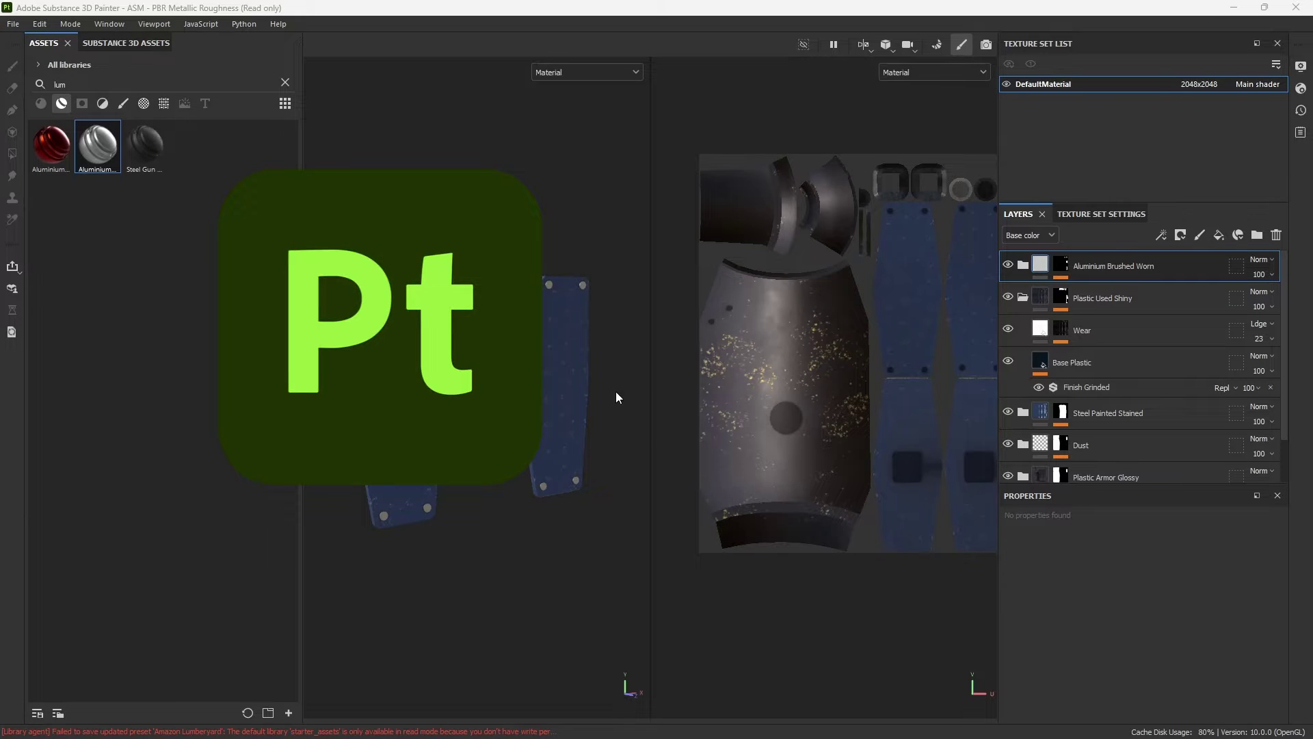
Examine the textured model from several sides in the 3D view.
{"action": "left_click_drag", "start_coordinate": [574, 417], "coordinate": [537, 417], "text": "alt"}
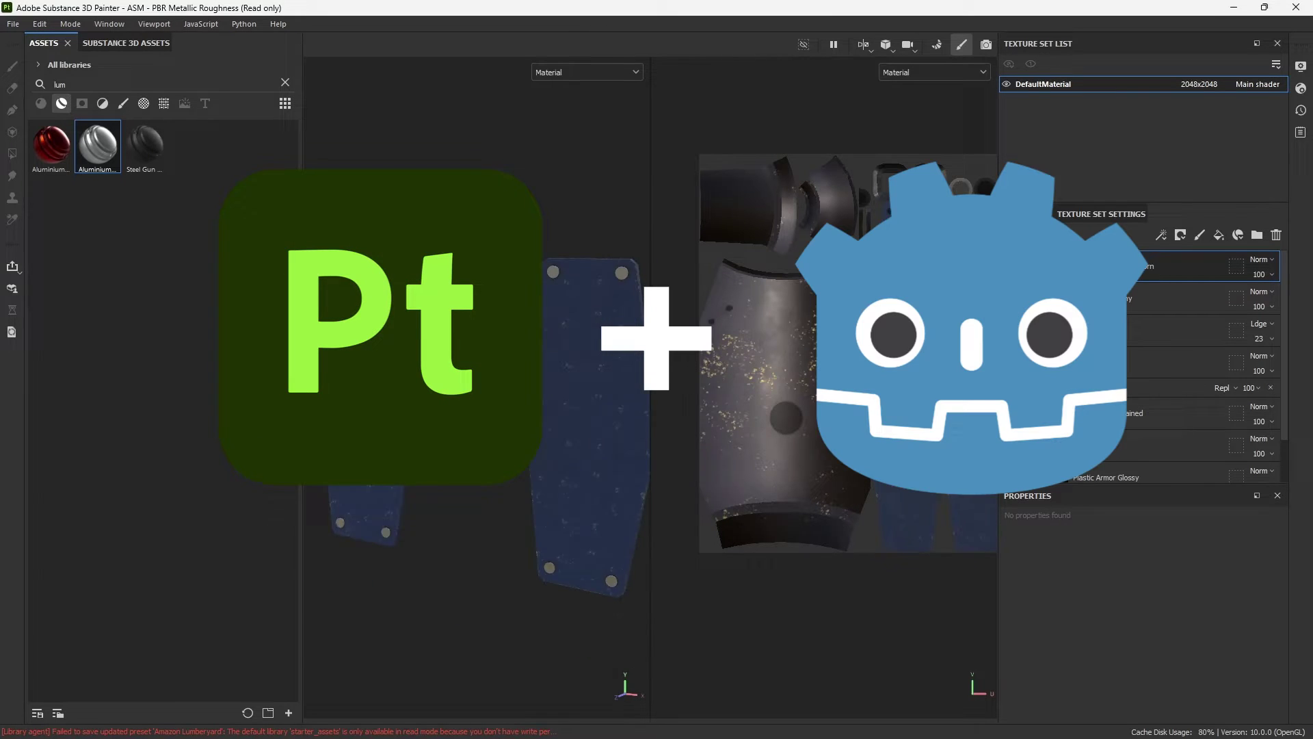
{"action": "right_click_drag", "start_coordinate": [537, 418], "coordinate": [465, 418], "text": "shift"}
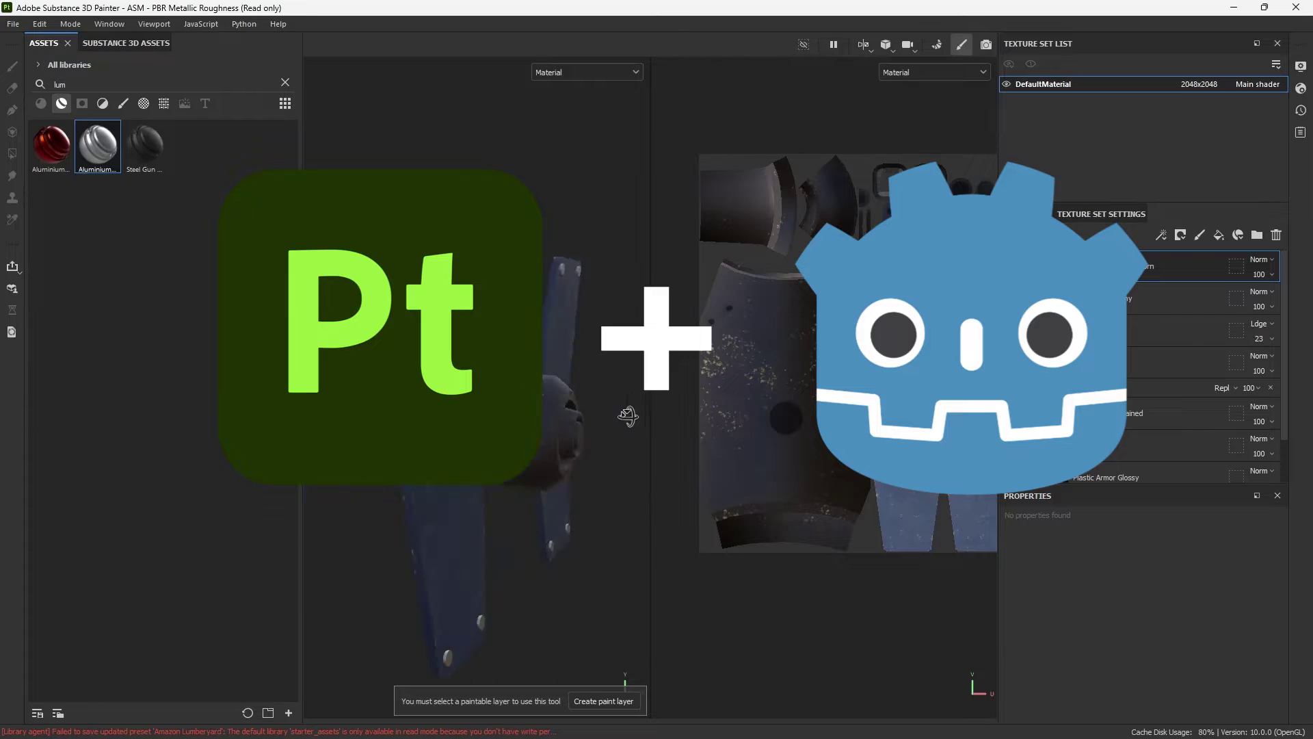
{"action": "key", "text": "alt+Tab"}
{"action": "key", "text": "Tab"}
{"action": "key", "text": "Tab"}
{"action": "scroll", "coordinate": [773, 360], "scroll_direction": "up", "scroll_amount": 4}
{"action": "left_click_drag", "start_coordinate": [1103, 396], "coordinate": [1103, 273]}
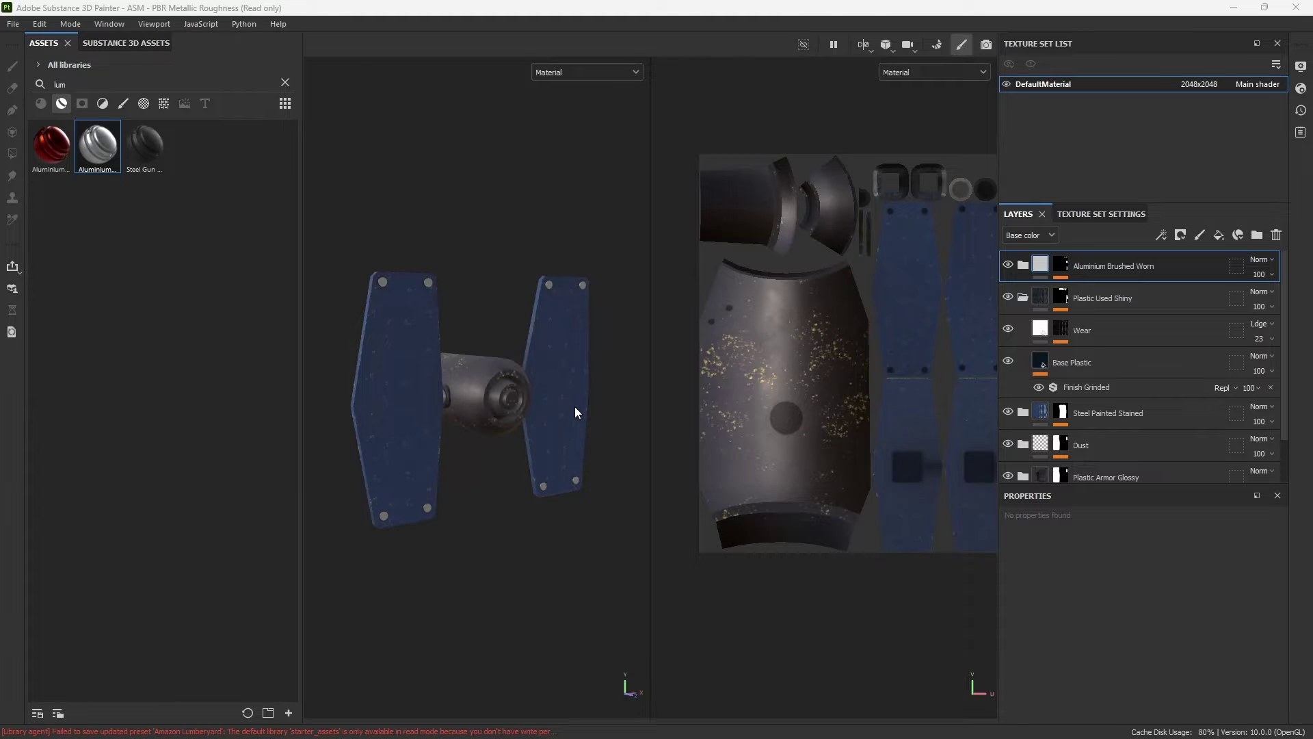
{"action": "left_click_drag", "start_coordinate": [504, 405], "coordinate": [436, 471], "text": "alt"}
{"action": "right_click_drag", "start_coordinate": [513, 469], "coordinate": [442, 446], "text": "shift"}
{"action": "left_click_drag", "start_coordinate": [442, 446], "coordinate": [640, 427], "text": "alt"}
{"action": "left_click", "coordinate": [474, 466]}
Switch to Blender, show the CommHead model in the Modeling workspace, and enlarge the Properties editor.
{"action": "key", "text": "alt+Tab"}
{"action": "key", "text": "Tab"}
{"action": "key", "text": "Tab"}
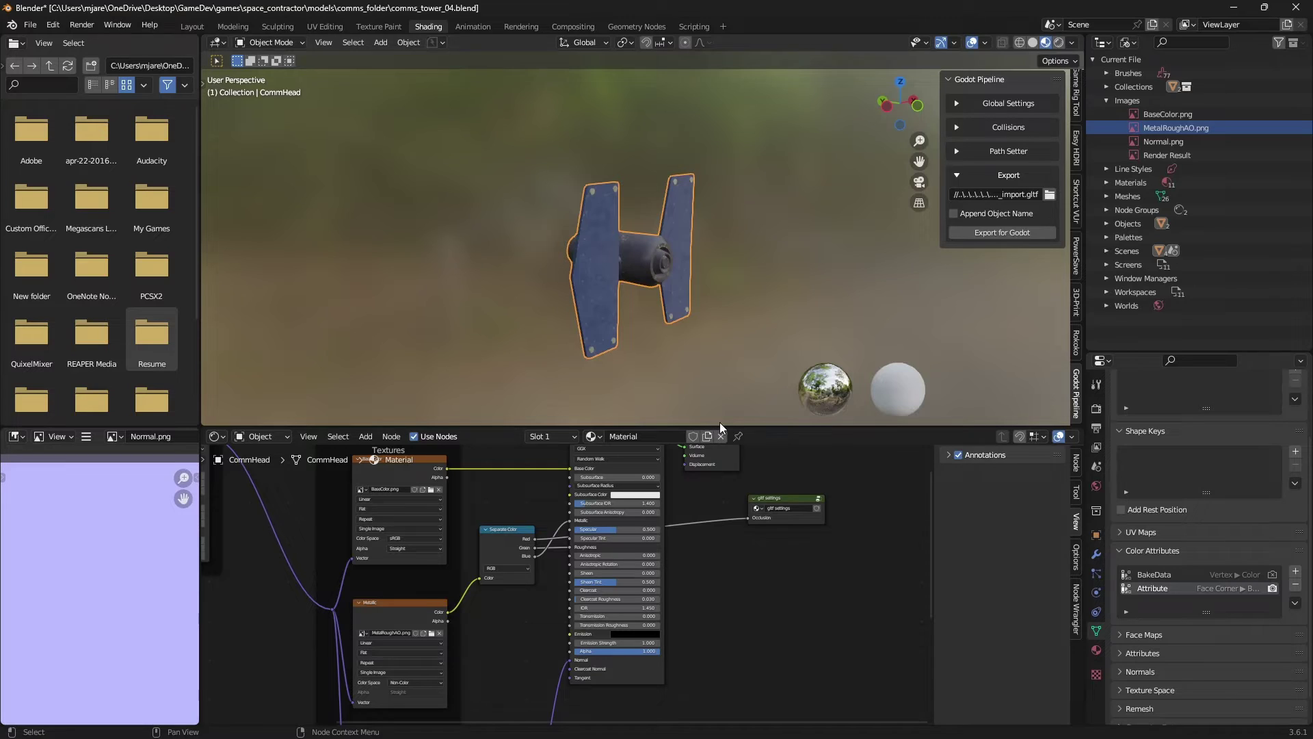
{"action": "left_click", "coordinate": [230, 26]}
{"action": "scroll", "coordinate": [561, 350], "scroll_direction": "up", "scroll_amount": 4}
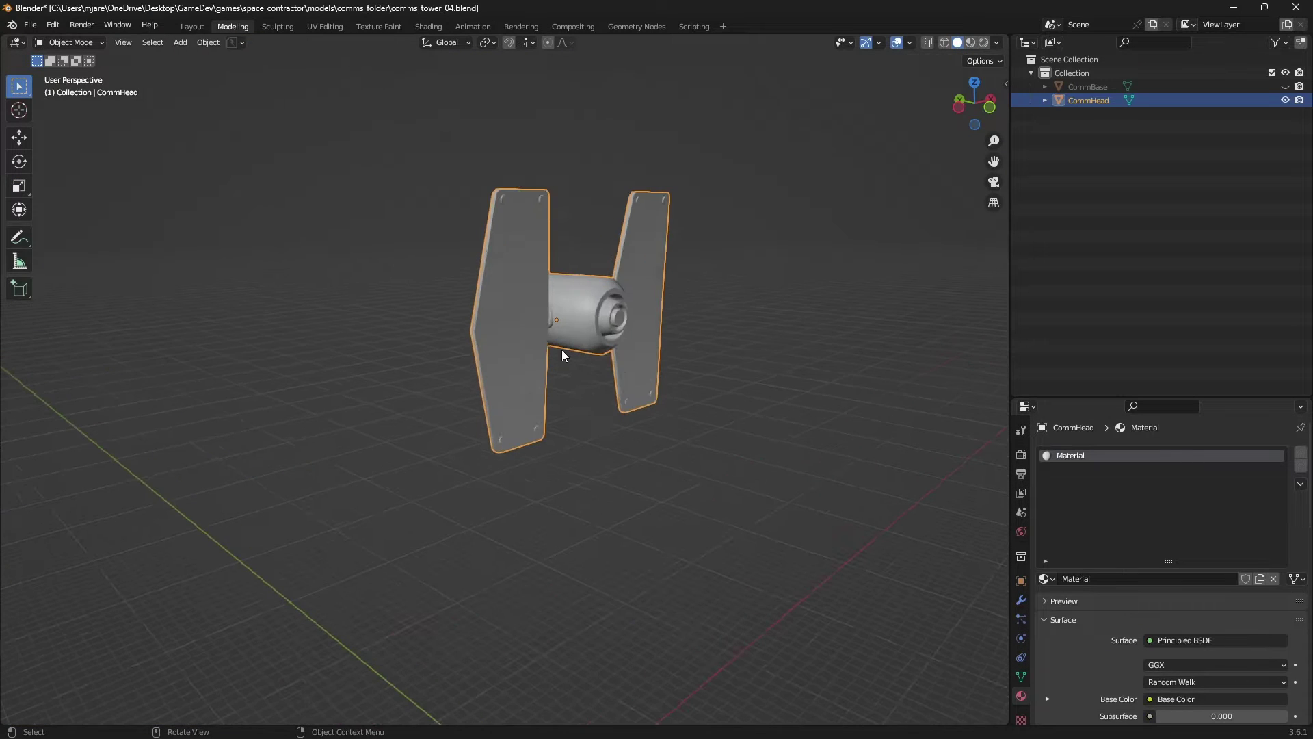
{"action": "middle_click_drag", "start_coordinate": [561, 350], "coordinate": [726, 355]}
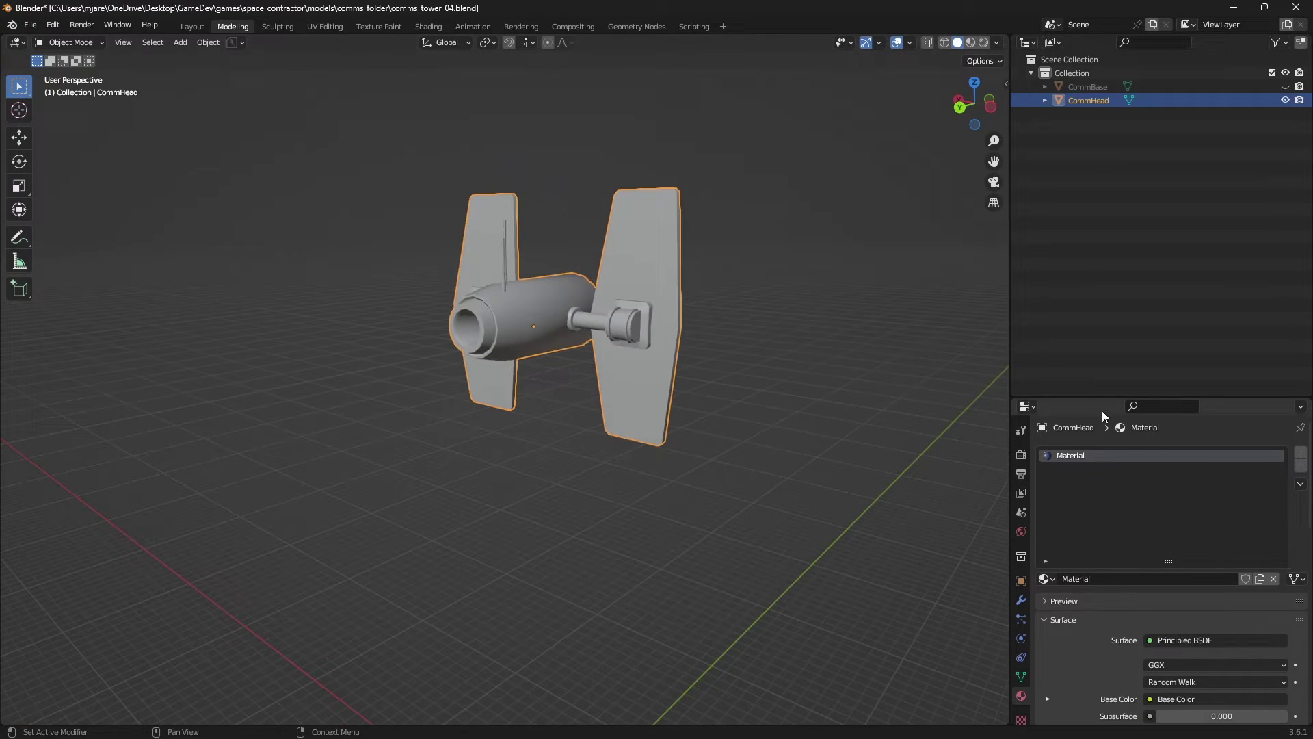
{"action": "left_click_drag", "start_coordinate": [1103, 398], "coordinate": [1105, 275]}
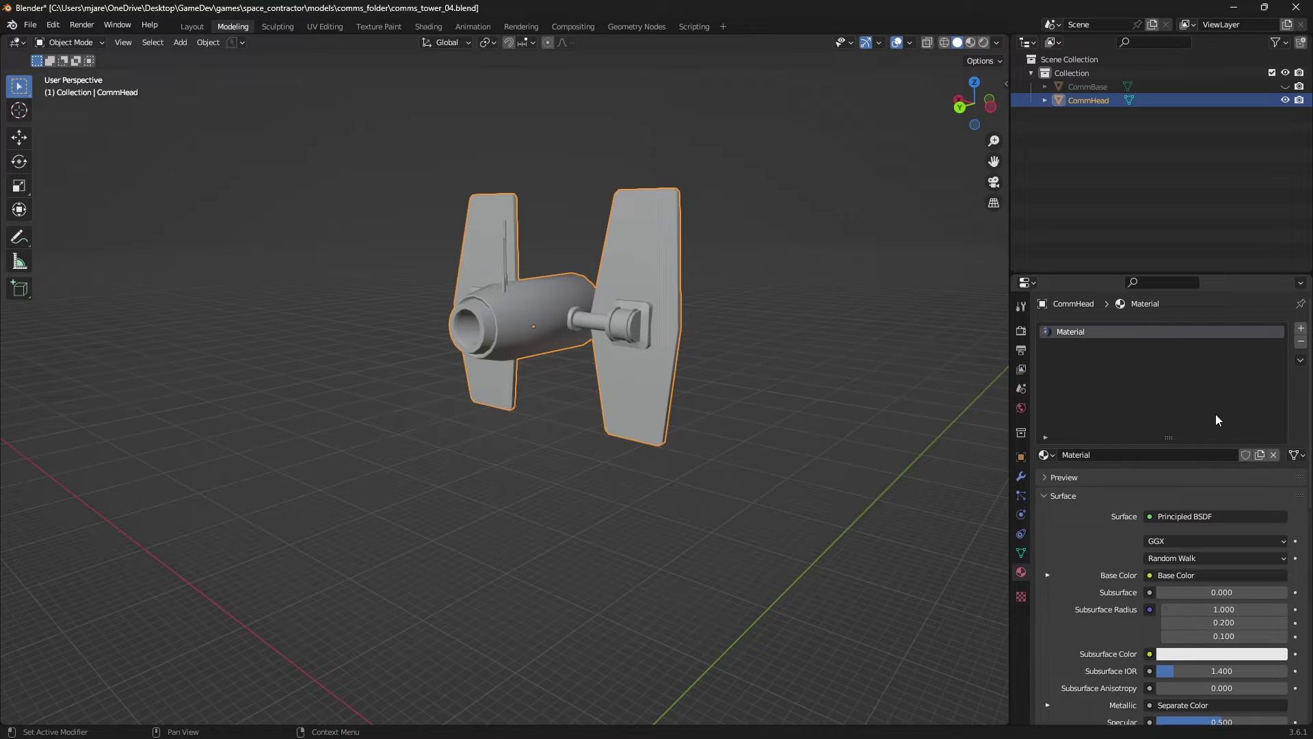
Show the CommHead mesh in Edit Mode in the UV Editing workspace to examine its UV layout.
{"action": "left_click", "coordinate": [325, 26]}
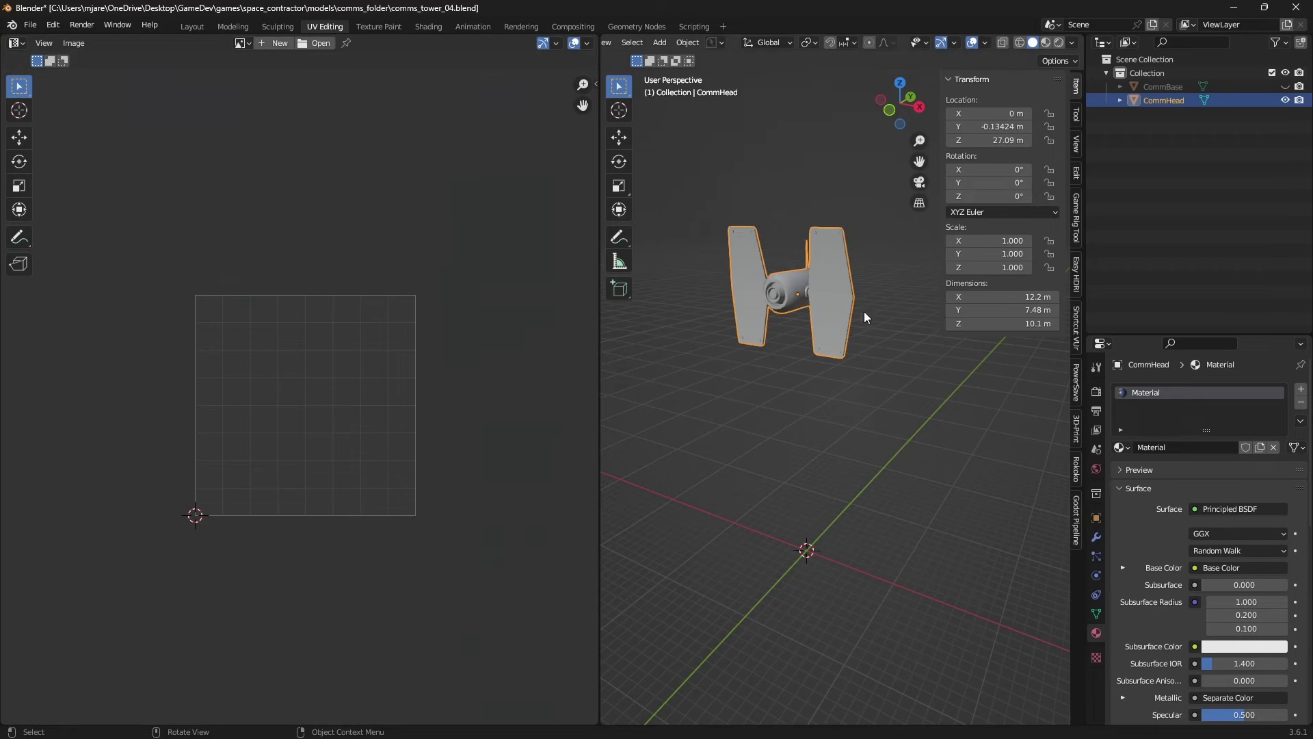
{"action": "key", "text": "Tab"}
{"action": "scroll", "coordinate": [482, 328], "scroll_direction": "down", "scroll_amount": 5}
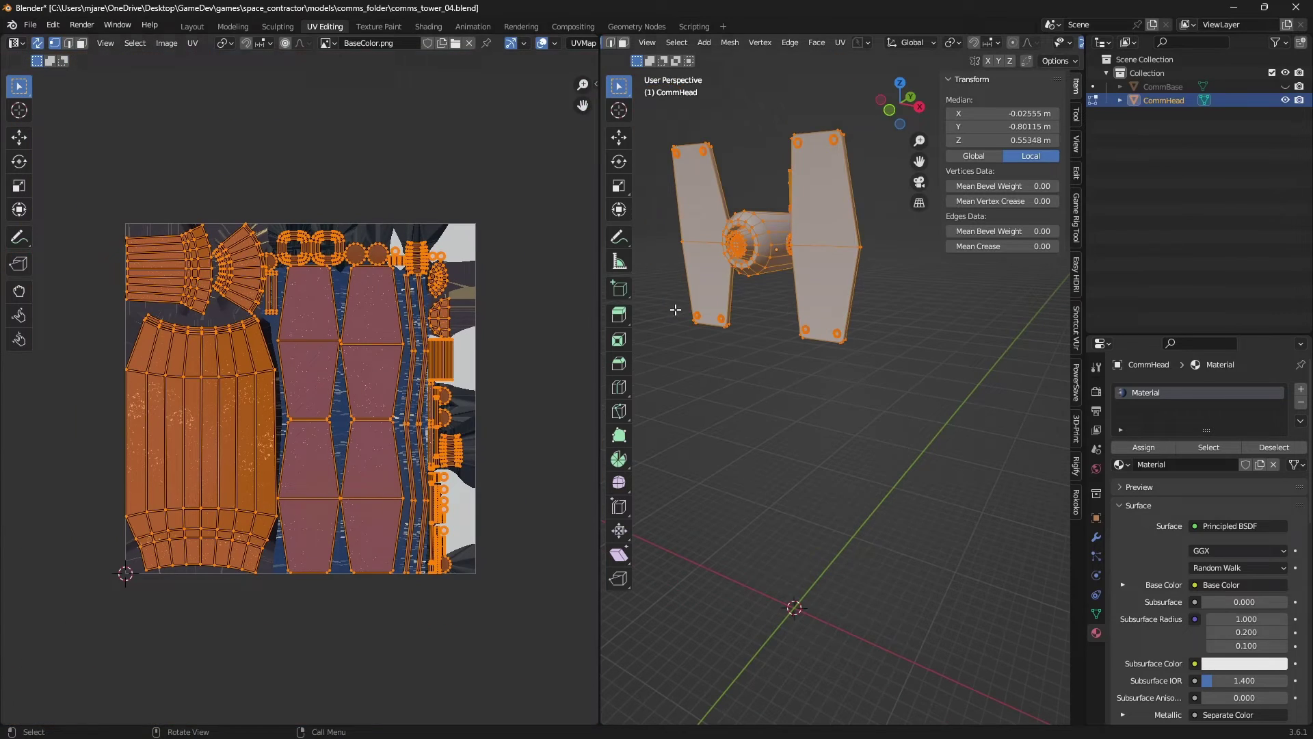
{"action": "scroll", "coordinate": [765, 289], "scroll_direction": "up", "scroll_amount": 3}
{"action": "middle_click_drag", "start_coordinate": [765, 290], "coordinate": [933, 315]}
{"action": "scroll", "coordinate": [880, 307], "scroll_direction": "down", "scroll_amount": 5}
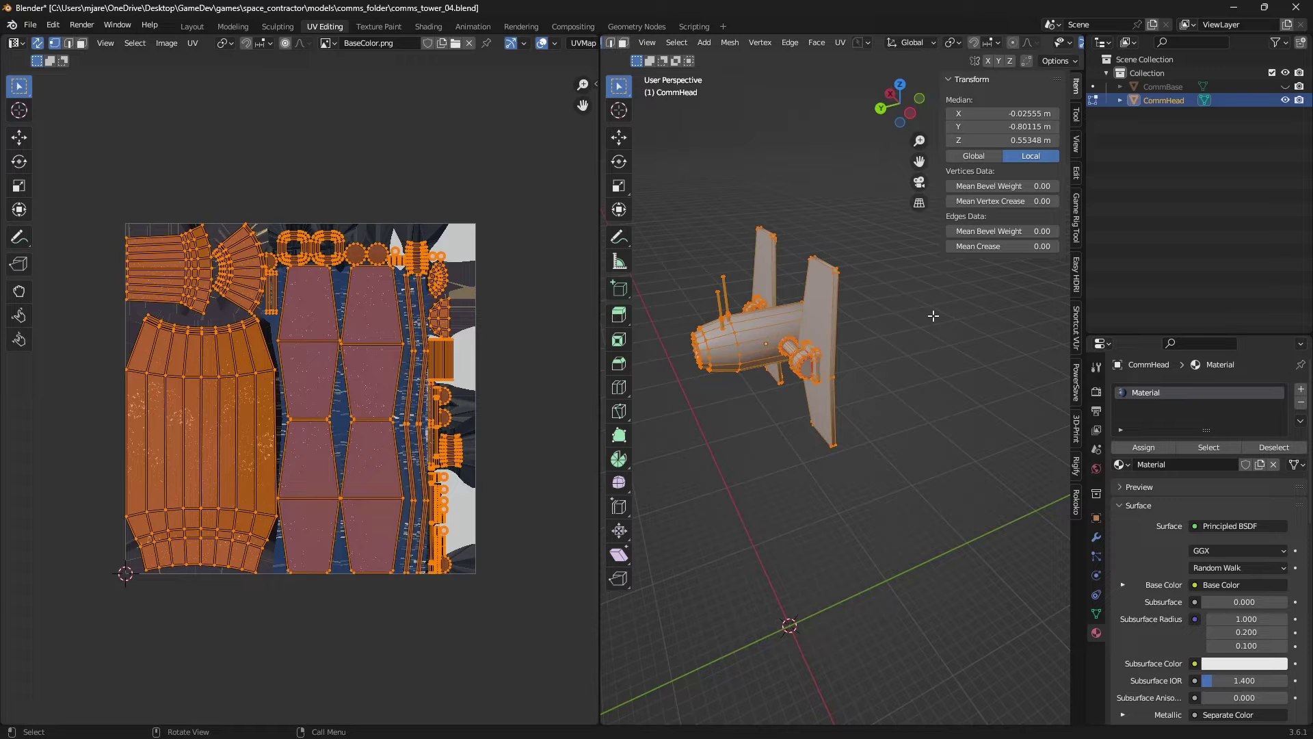
{"action": "key", "text": "Tab"}
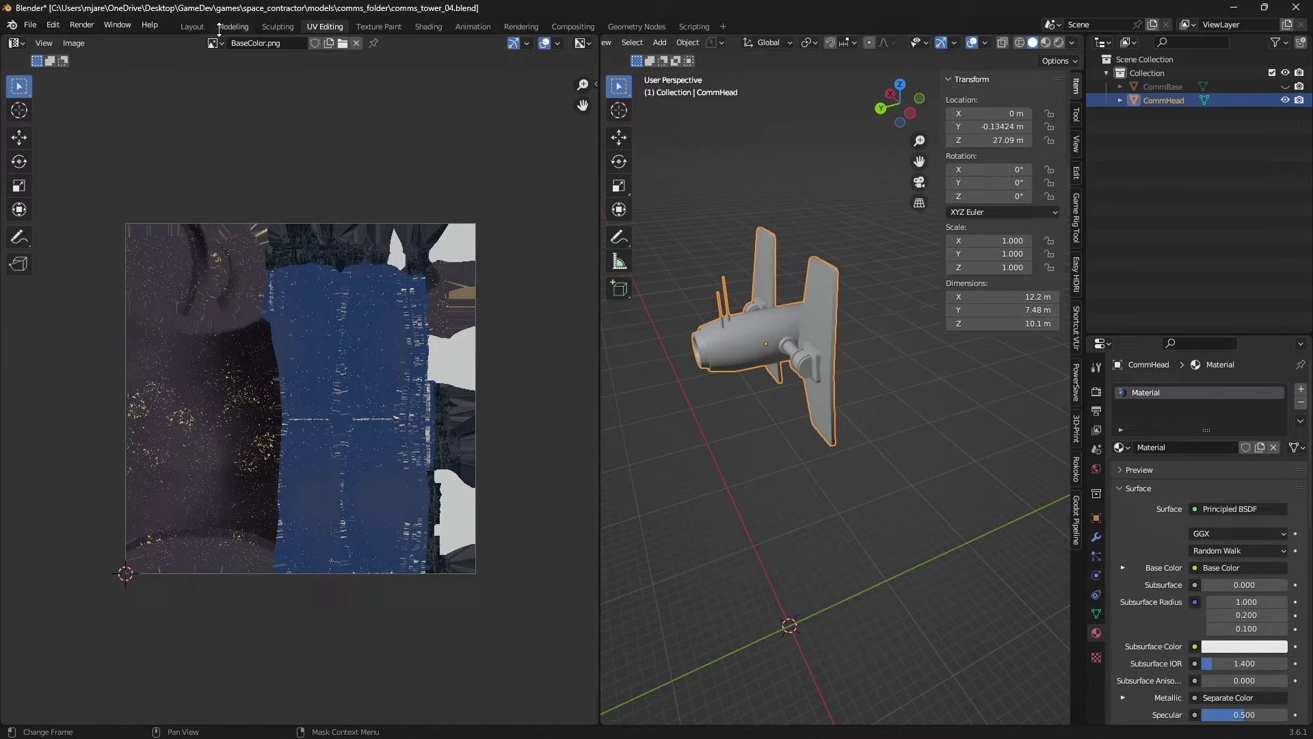
Return to the Modeling workspace and put CommHead into Vertex Paint mode.
{"action": "left_click", "coordinate": [232, 26]}
{"action": "middle_click_drag", "start_coordinate": [333, 109], "coordinate": [561, 297]}
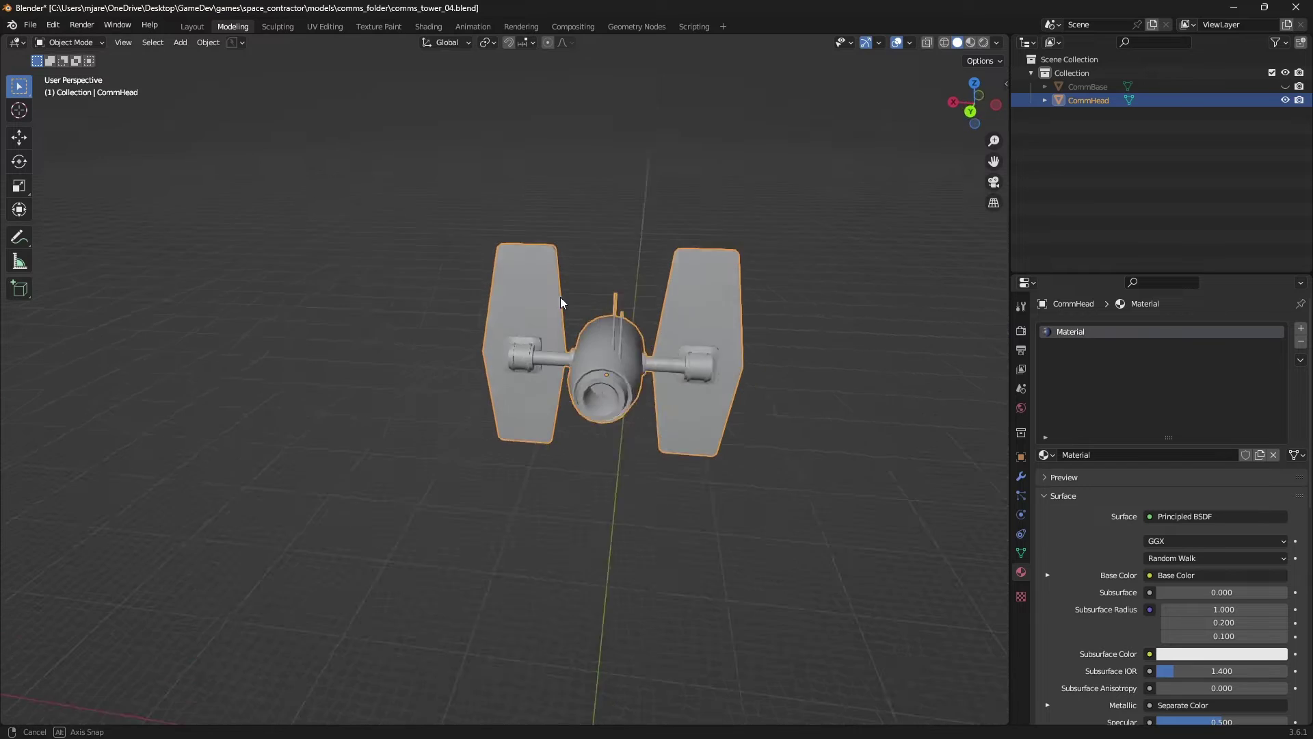
{"action": "left_click", "coordinate": [80, 42]}
{"action": "left_click", "coordinate": [100, 104]}
{"action": "middle_click_drag", "start_coordinate": [466, 281], "coordinate": [732, 176]}
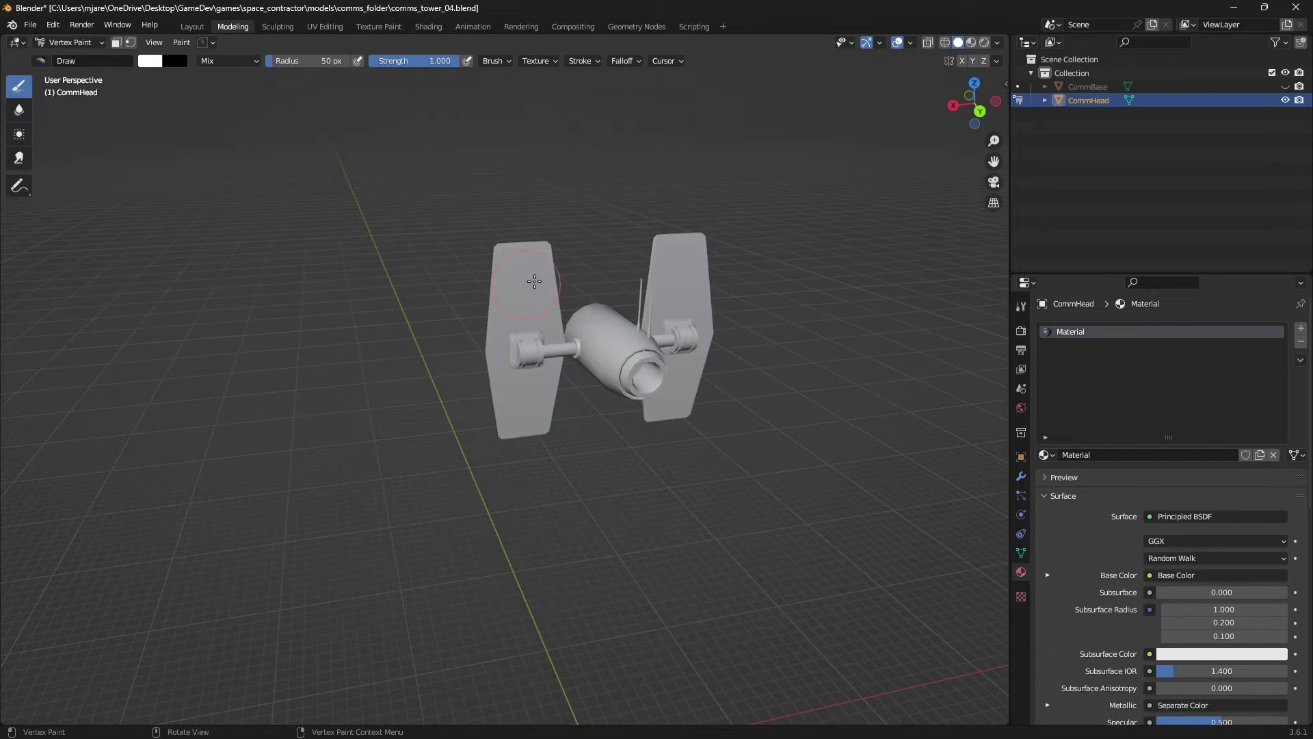
{"action": "left_click", "coordinate": [93, 43]}
Make BakeData the active color attribute of CommHead and inspect its vertex colors from several sides.
{"action": "left_click", "coordinate": [1021, 553]}
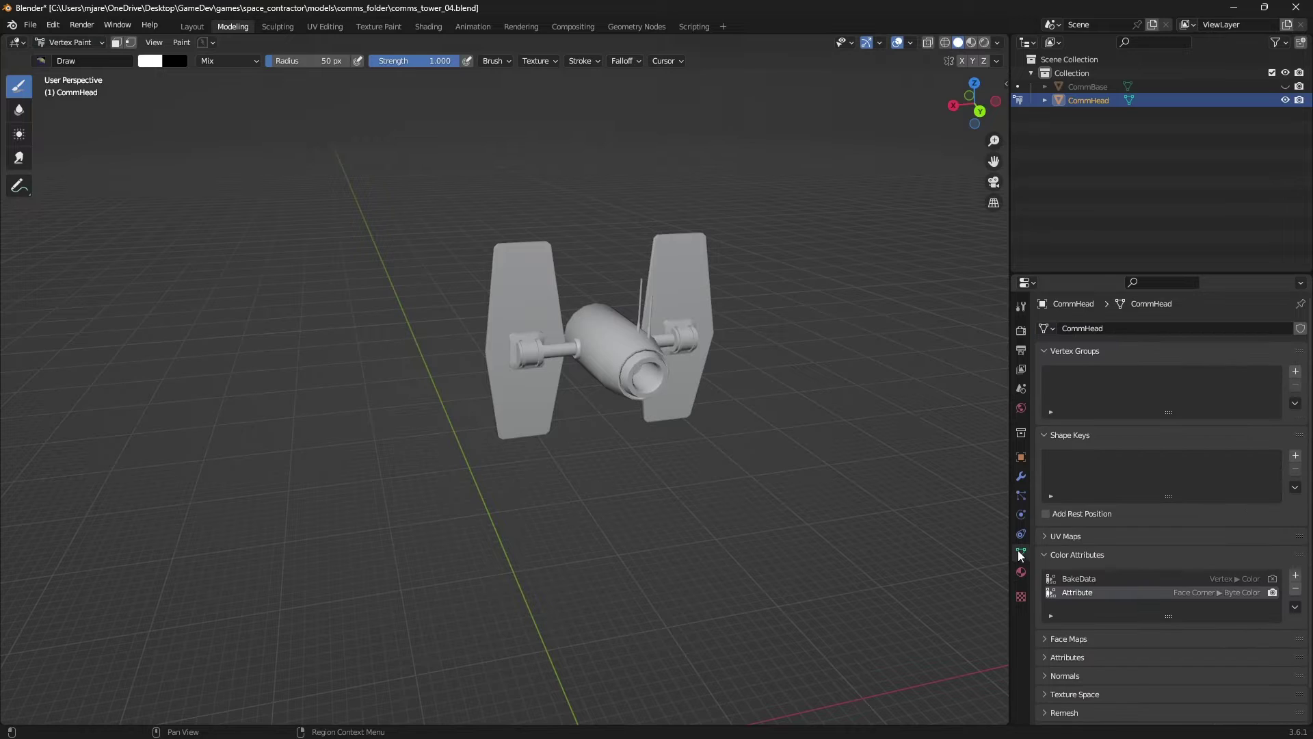
{"action": "left_click", "coordinate": [1172, 580]}
{"action": "left_click", "coordinate": [1173, 592]}
{"action": "left_click", "coordinate": [1175, 580]}
{"action": "mouse_move", "coordinate": [622, 400]}
{"action": "middle_mouse_down"}
{"action": "mouse_move", "coordinate": [840, 382]}
{"action": "mouse_move", "coordinate": [717, 370]}
{"action": "mouse_move", "coordinate": [814, 356]}
{"action": "middle_mouse_up"}
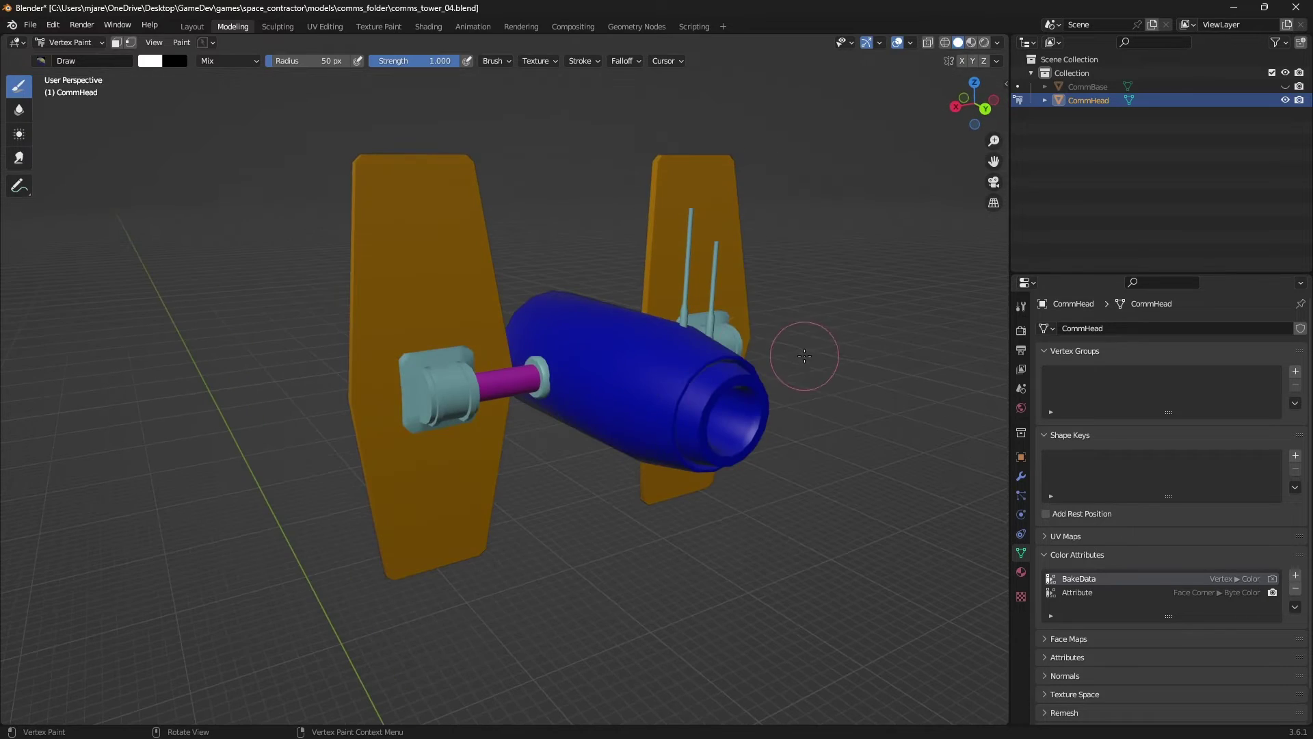
{"action": "mouse_move", "coordinate": [587, 335]}
{"action": "middle_mouse_down"}
{"action": "mouse_move", "coordinate": [641, 357]}
{"action": "mouse_move", "coordinate": [601, 375]}
{"action": "mouse_move", "coordinate": [630, 410]}
{"action": "mouse_move", "coordinate": [589, 406]}
{"action": "mouse_move", "coordinate": [600, 418]}
{"action": "mouse_move", "coordinate": [581, 349]}
{"action": "mouse_move", "coordinate": [674, 339]}
{"action": "mouse_move", "coordinate": [773, 359]}
{"action": "middle_mouse_up"}
Expand the Cycles Bake settings and examine the bake type, contributions and output target.
{"action": "left_click", "coordinate": [1020, 573]}
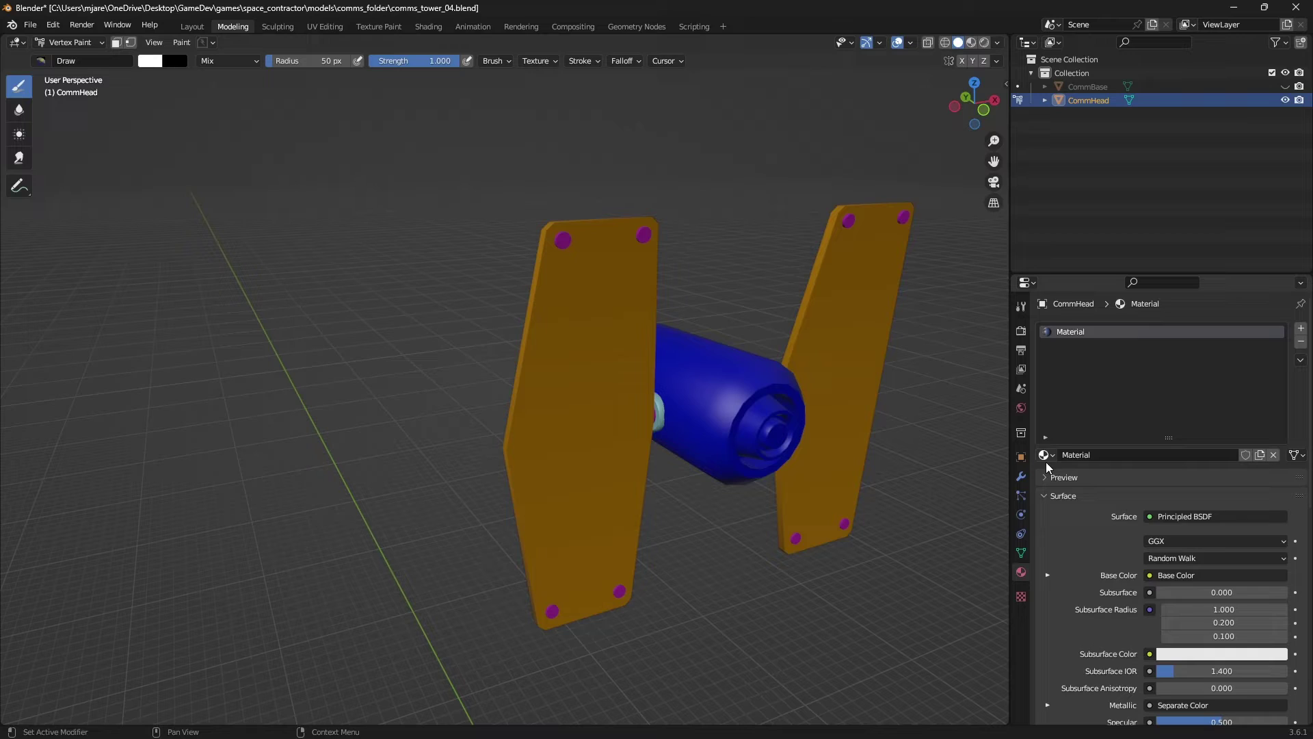
{"action": "left_click", "coordinate": [1021, 553]}
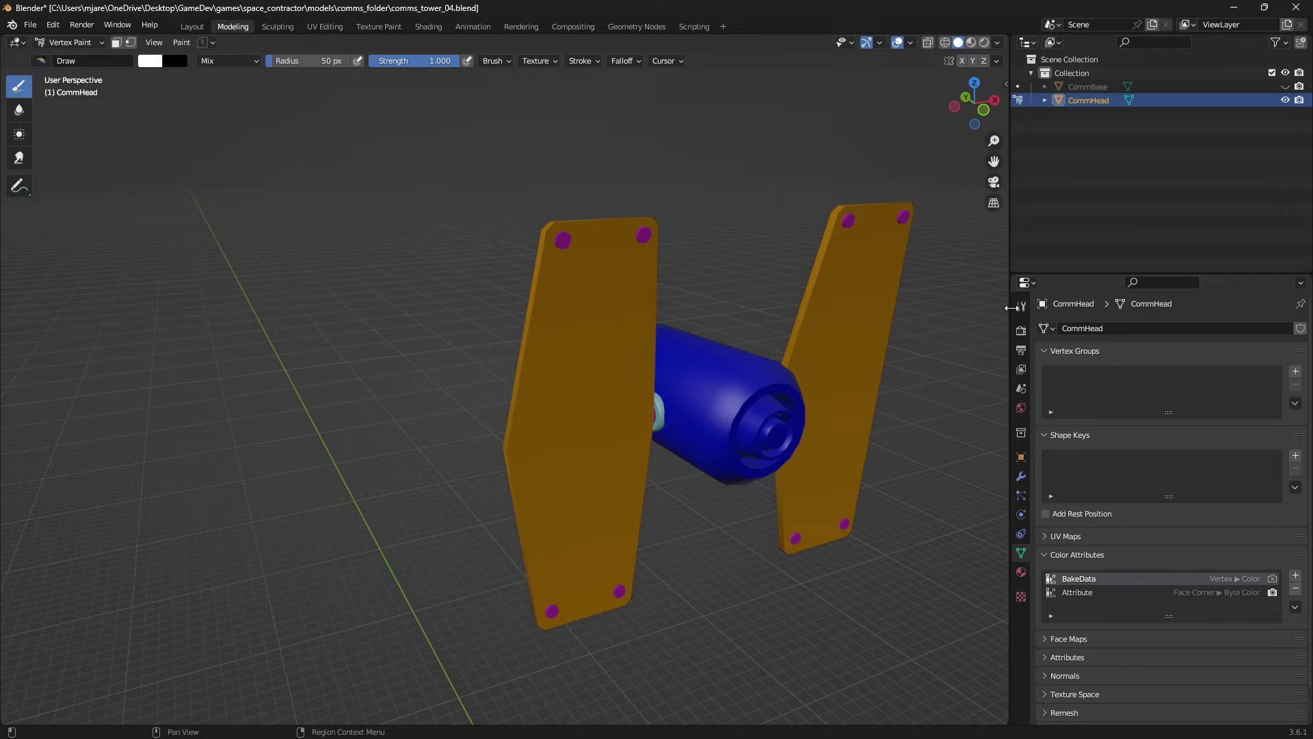
{"action": "left_click", "coordinate": [1020, 306]}
{"action": "left_click", "coordinate": [1021, 330]}
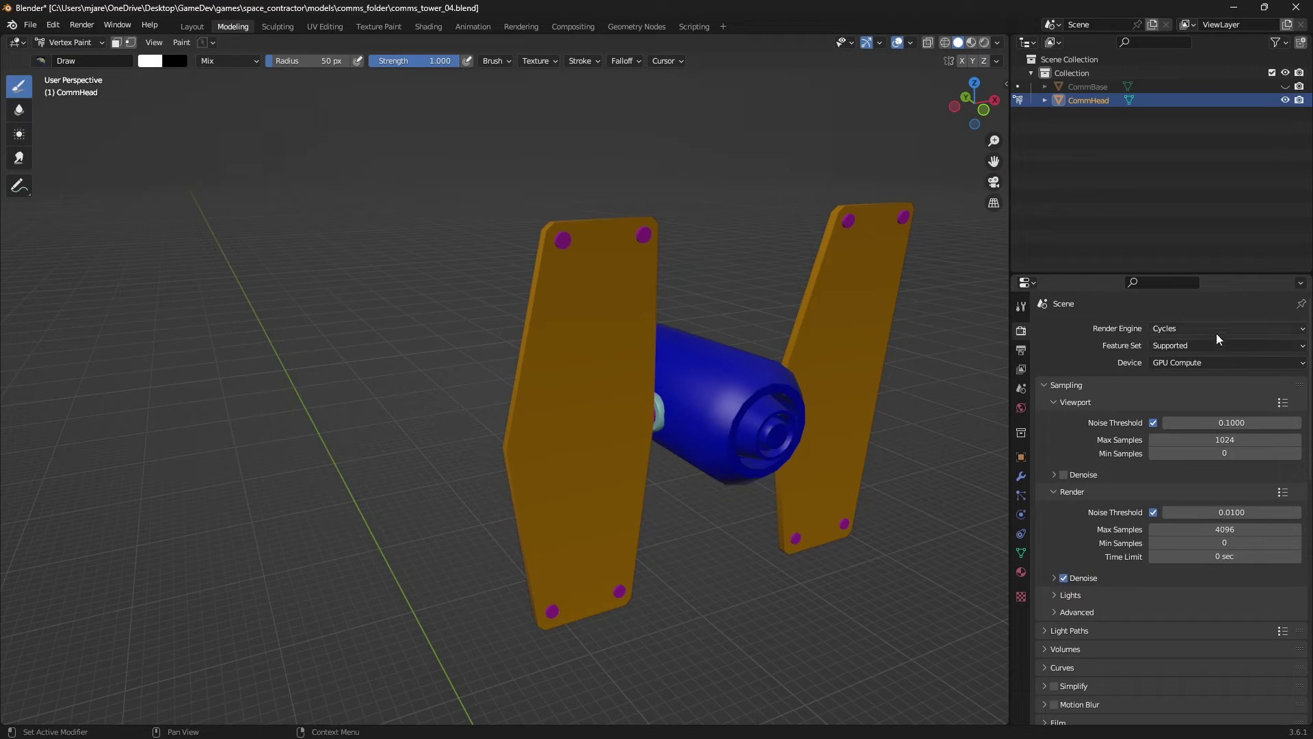
{"action": "scroll", "coordinate": [1182, 557], "scroll_direction": "down", "scroll_amount": 8}
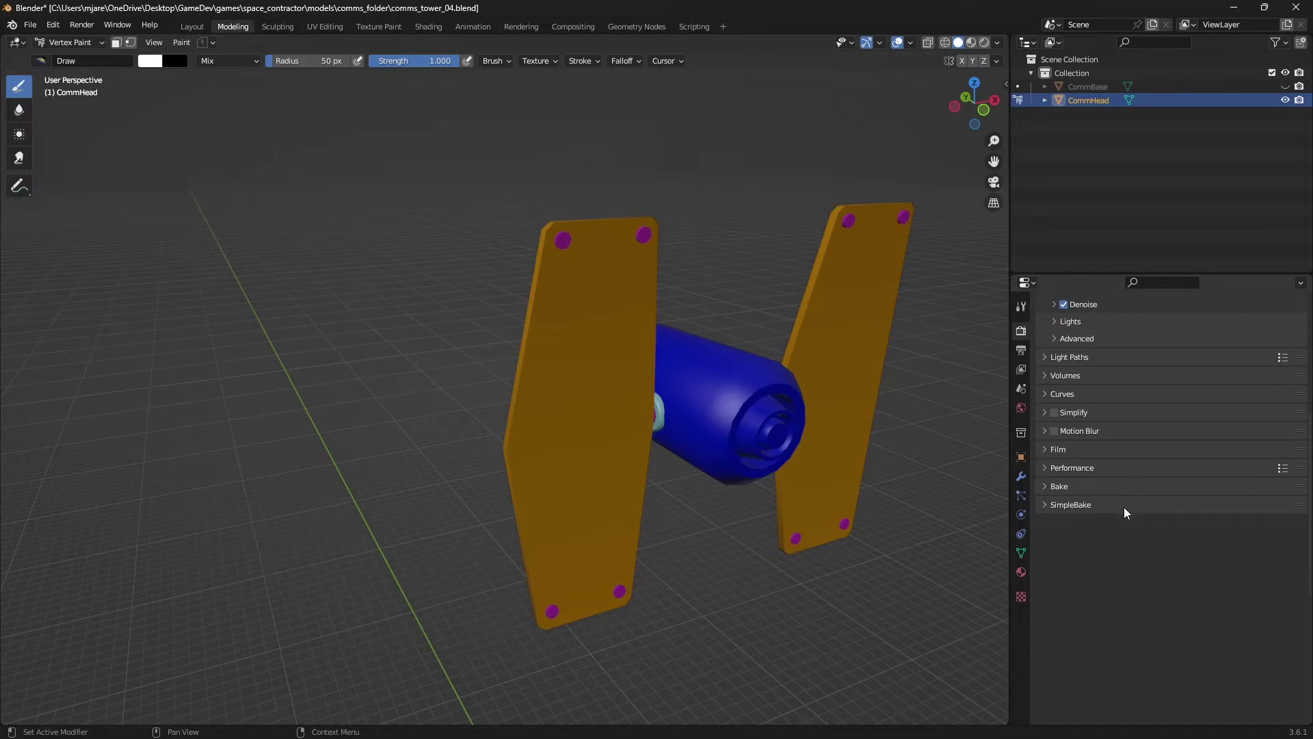
{"action": "left_click", "coordinate": [1081, 643]}
{"action": "scroll", "coordinate": [1095, 643], "scroll_direction": "down", "scroll_amount": 7}
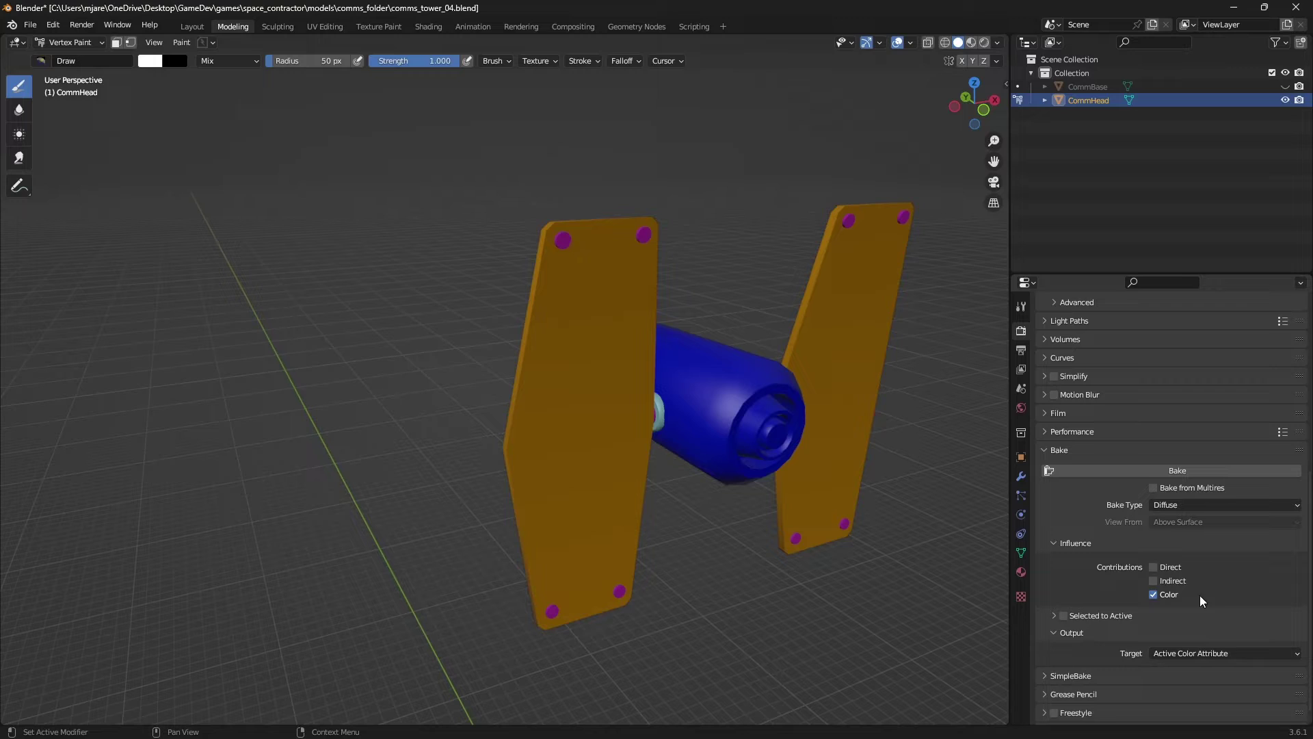
{"action": "scroll", "coordinate": [1197, 599], "scroll_direction": "down", "scroll_amount": 1}
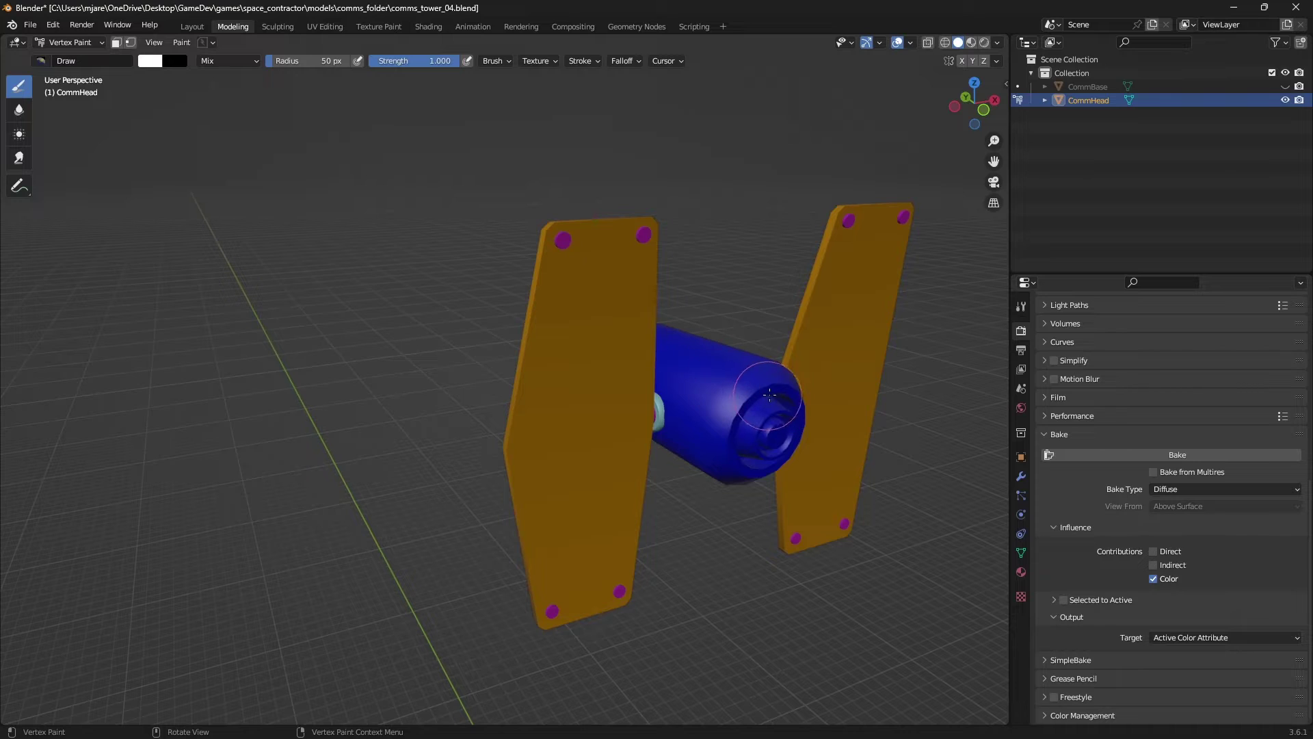
Switch to Substance 3D Painter and examine the baked mesh maps in the texture set settings.
{"action": "key", "text": "alt+Tab"}
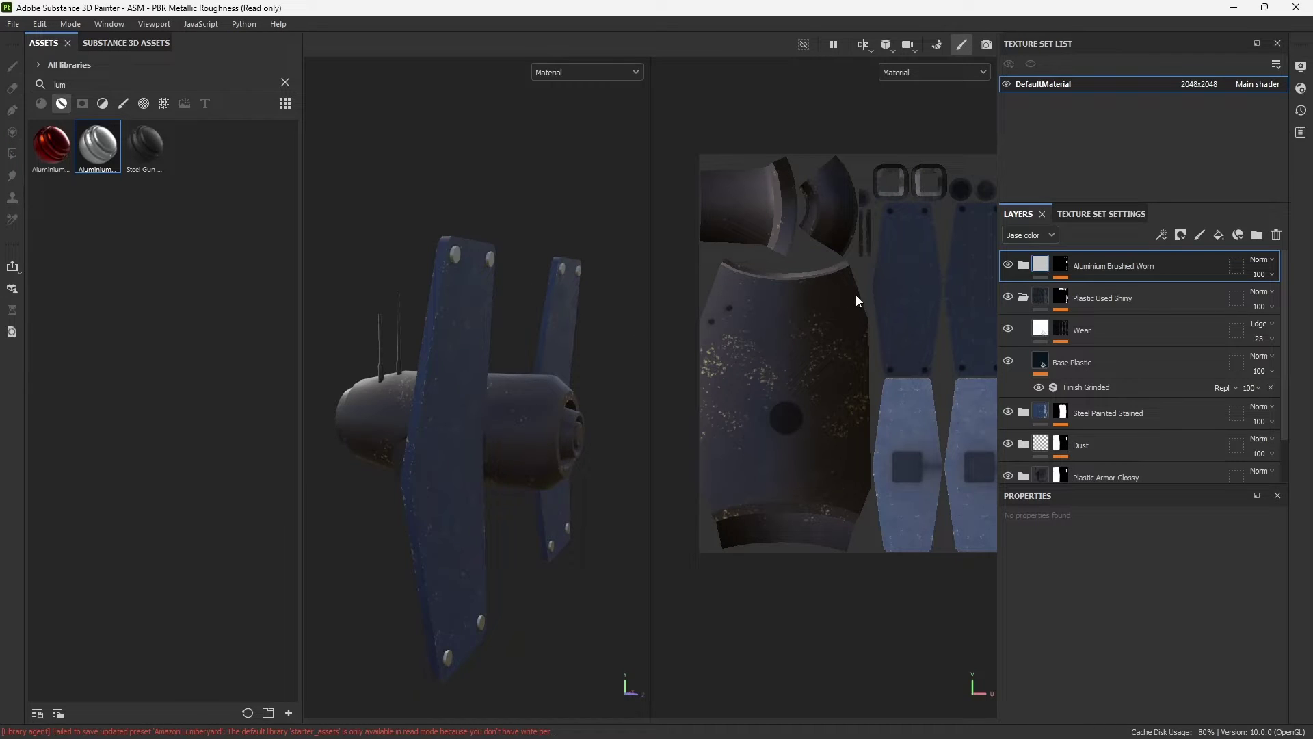
{"action": "left_click", "coordinate": [1102, 214]}
{"action": "scroll", "coordinate": [1184, 382], "scroll_direction": "down", "scroll_amount": 3}
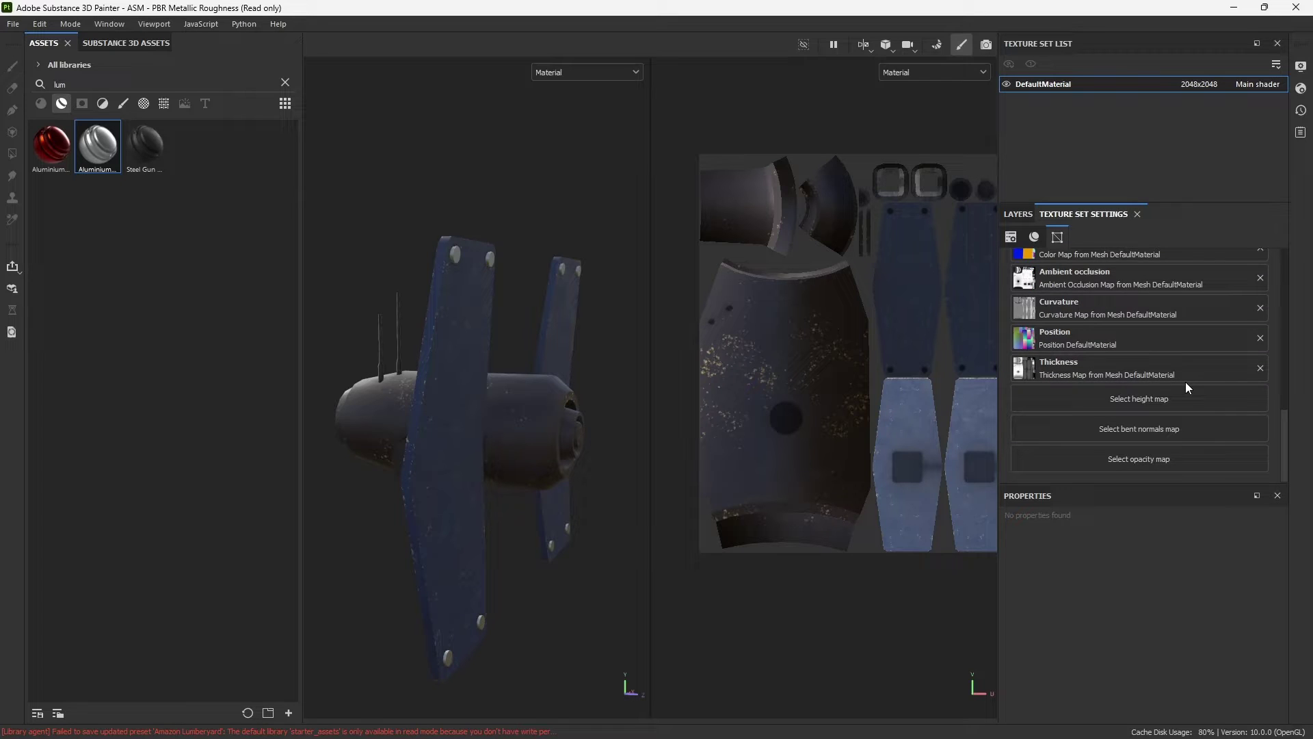
{"action": "scroll", "coordinate": [1214, 372], "scroll_direction": "up", "scroll_amount": 3}
{"action": "scroll", "coordinate": [1221, 330], "scroll_direction": "down", "scroll_amount": 1}
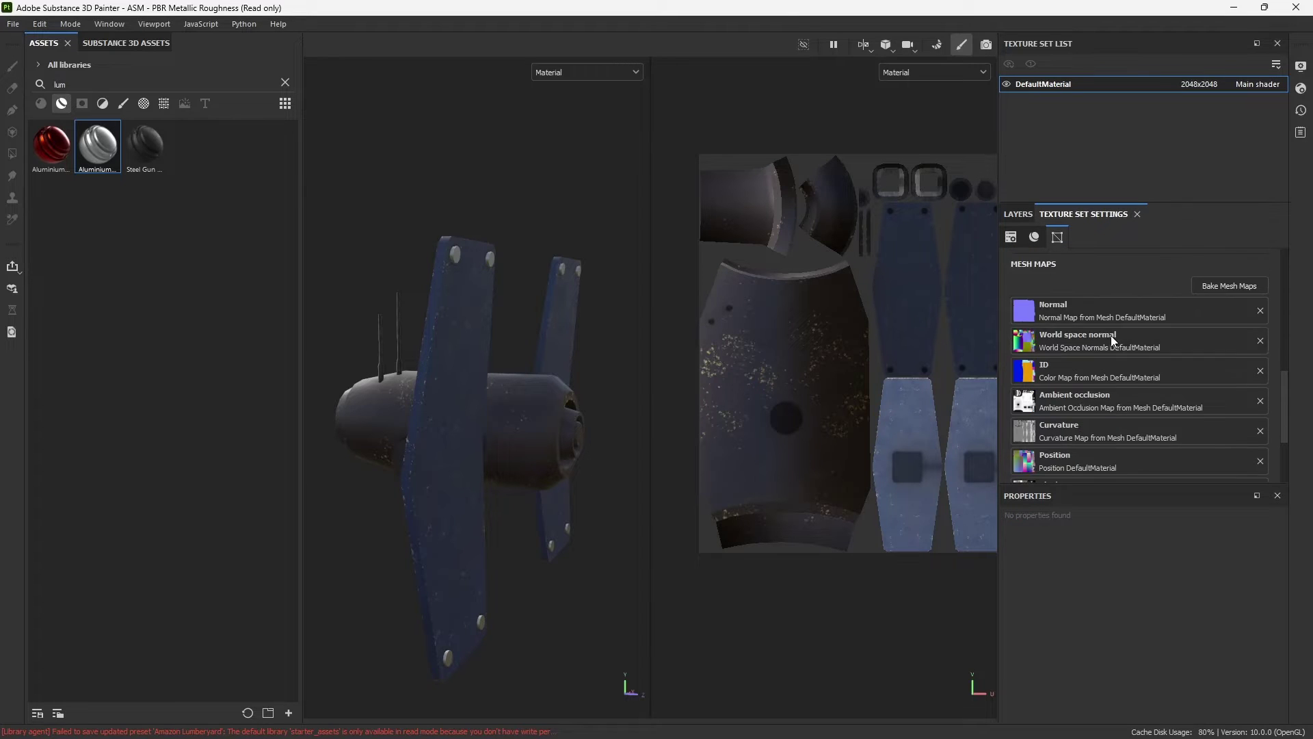
{"action": "scroll", "coordinate": [1218, 322], "scroll_direction": "up", "scroll_amount": 1}
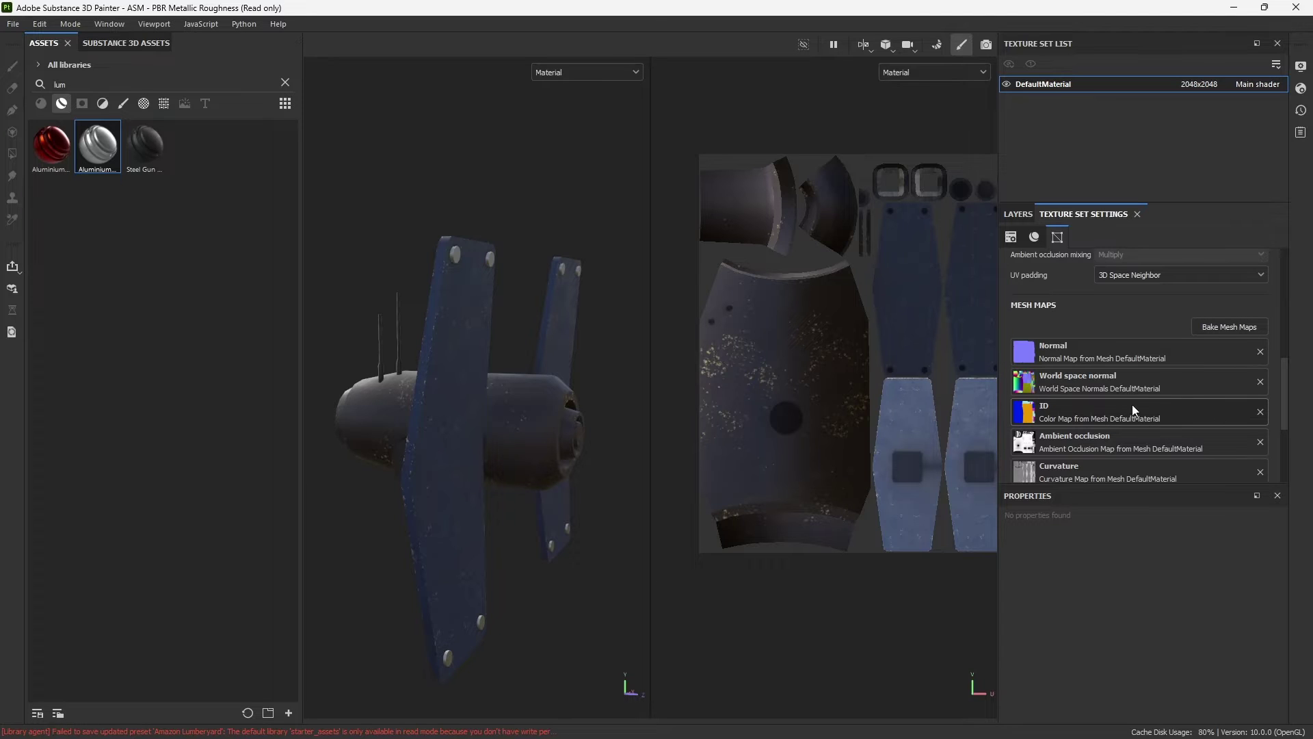
Show the layer stack and examine how its materials cover the model and the UV texture.
{"action": "mouse_move", "coordinate": [514, 384]}
{"action": "left_mouse_down", "text": "alt"}
{"action": "mouse_move", "coordinate": [559, 409]}
{"action": "mouse_move", "coordinate": [492, 411]}
{"action": "left_mouse_up", "text": "alt"}
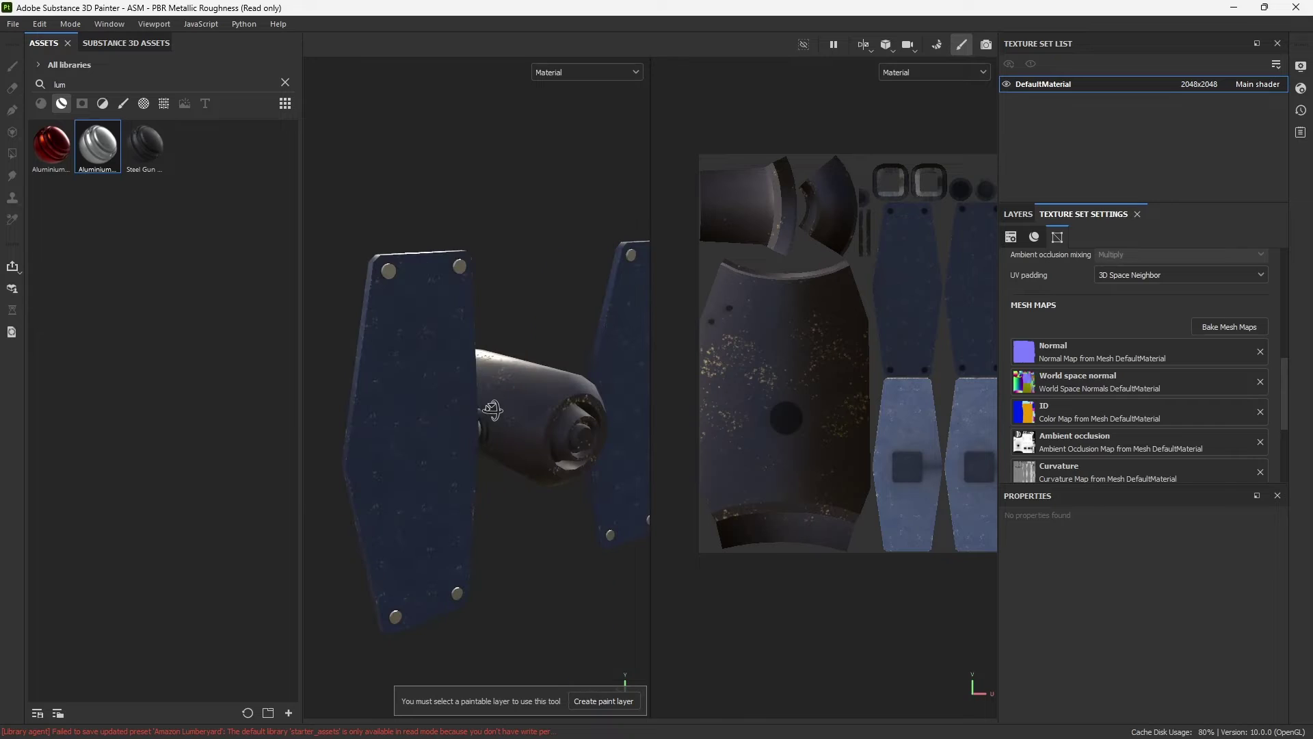
{"action": "left_click", "coordinate": [1018, 214]}
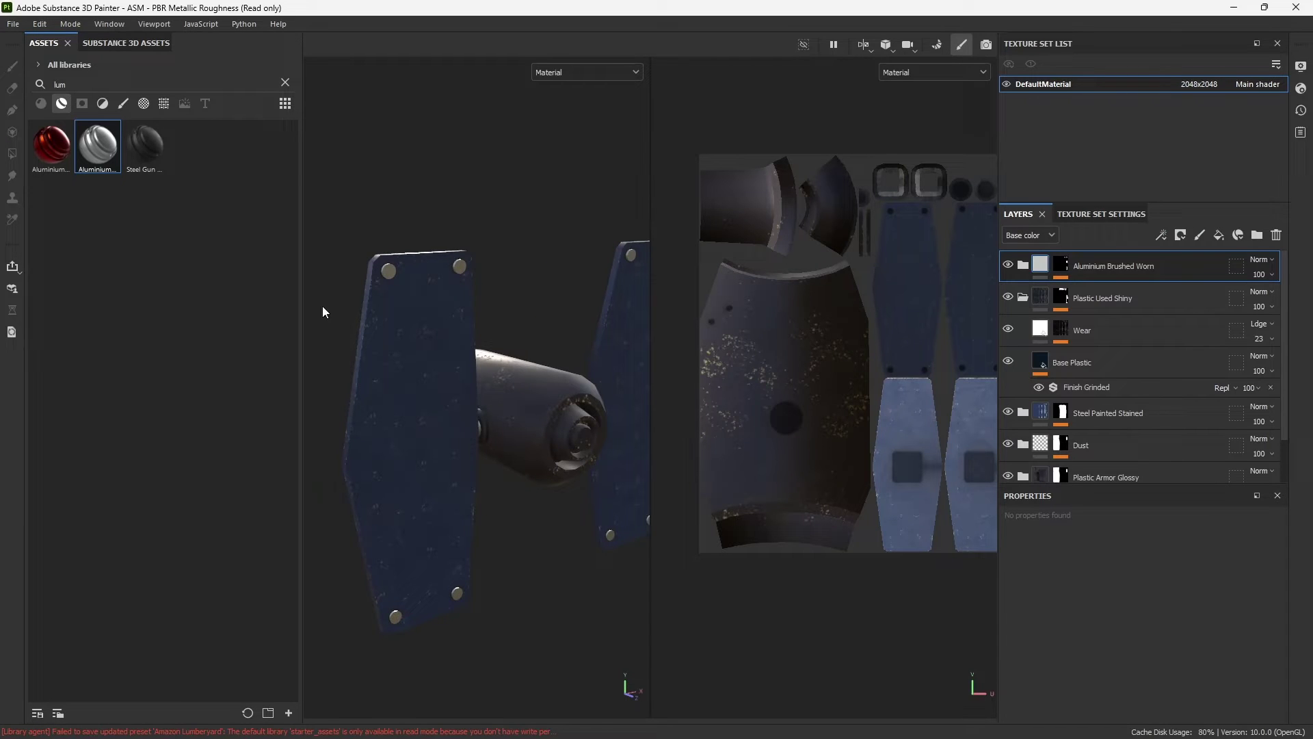
{"action": "left_click_drag", "start_coordinate": [98, 145], "coordinate": [399, 370]}
{"action": "left_click_drag", "start_coordinate": [452, 416], "coordinate": [132, 289], "text": "ctrl"}
{"action": "mouse_move", "coordinate": [515, 475]}
{"action": "left_mouse_down", "text": "alt"}
{"action": "mouse_move", "coordinate": [574, 480]}
{"action": "mouse_move", "coordinate": [586, 463]}
{"action": "mouse_move", "coordinate": [445, 447]}
{"action": "mouse_move", "coordinate": [500, 457]}
{"action": "left_mouse_up", "text": "alt"}
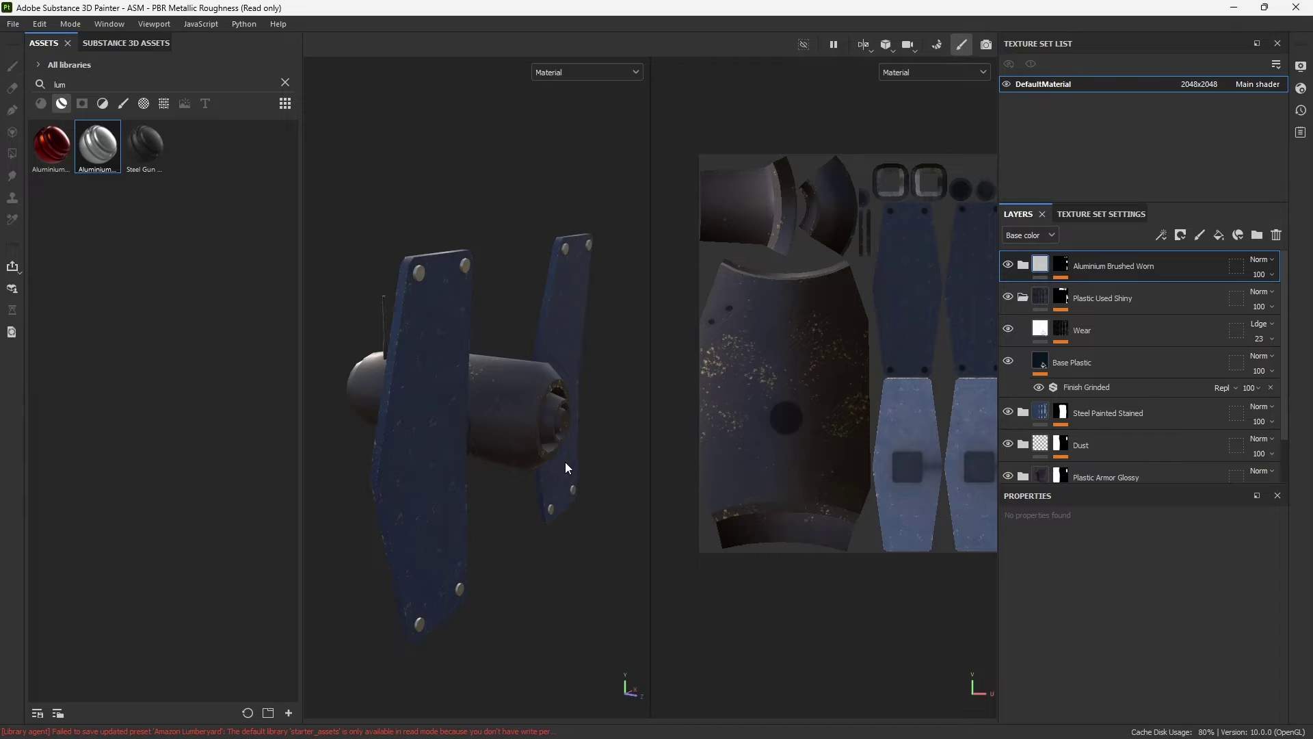
{"action": "scroll", "coordinate": [932, 425], "scroll_direction": "down", "scroll_amount": 1}
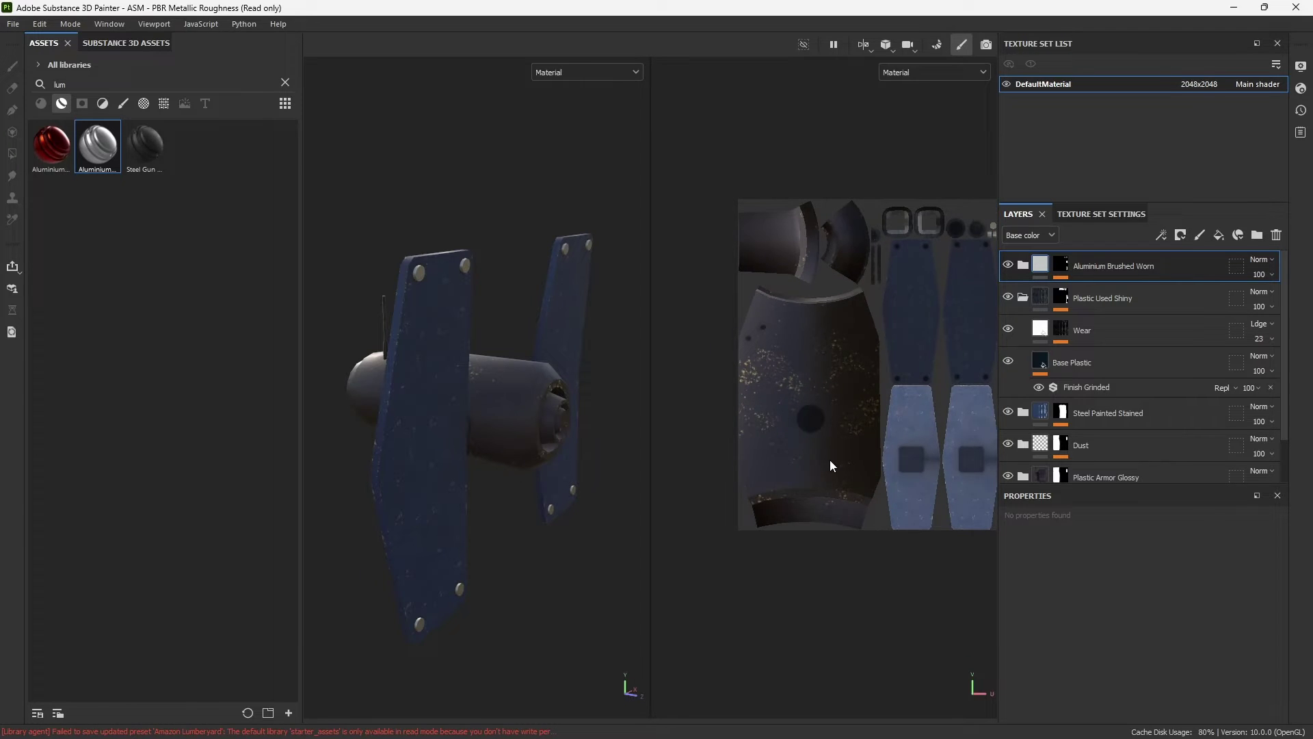
Switch to Blender and inspect CommHead's UV islands against the mesh in the UV Editing workspace.
{"action": "key", "text": "alt+Tab"}
{"action": "middle_click_drag", "start_coordinate": [706, 428], "coordinate": [908, 390]}
{"action": "left_click", "coordinate": [322, 27]}
{"action": "scroll", "coordinate": [911, 389], "scroll_direction": "up", "scroll_amount": 3}
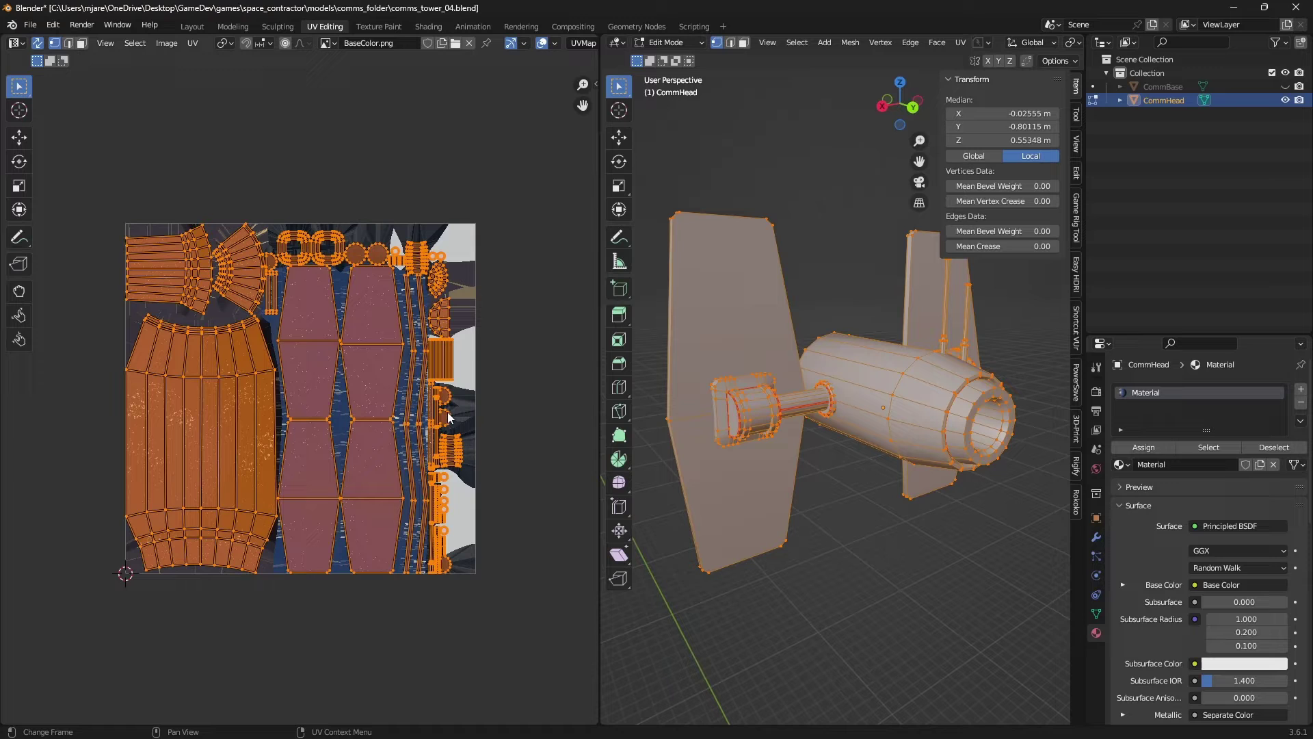
{"action": "scroll", "coordinate": [437, 413], "scroll_direction": "up", "scroll_amount": 1}
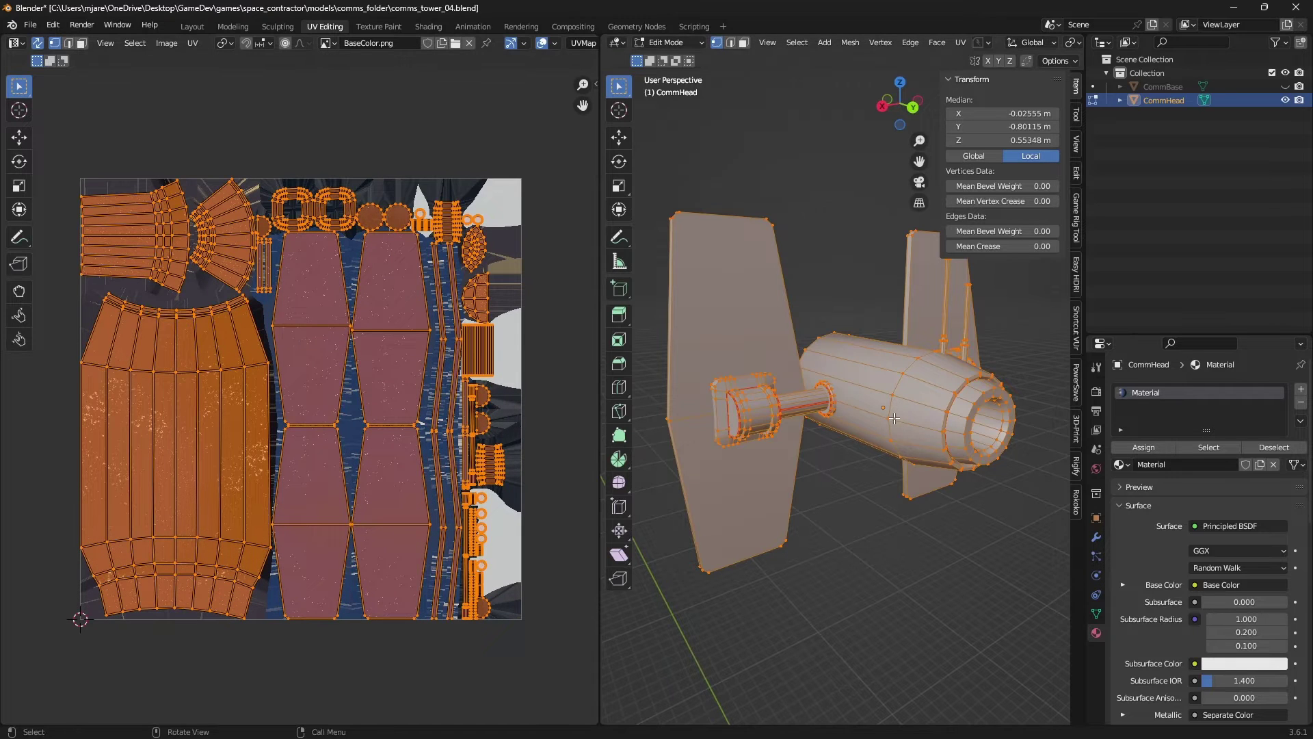
{"action": "middle_click_drag", "start_coordinate": [894, 418], "coordinate": [786, 424]}
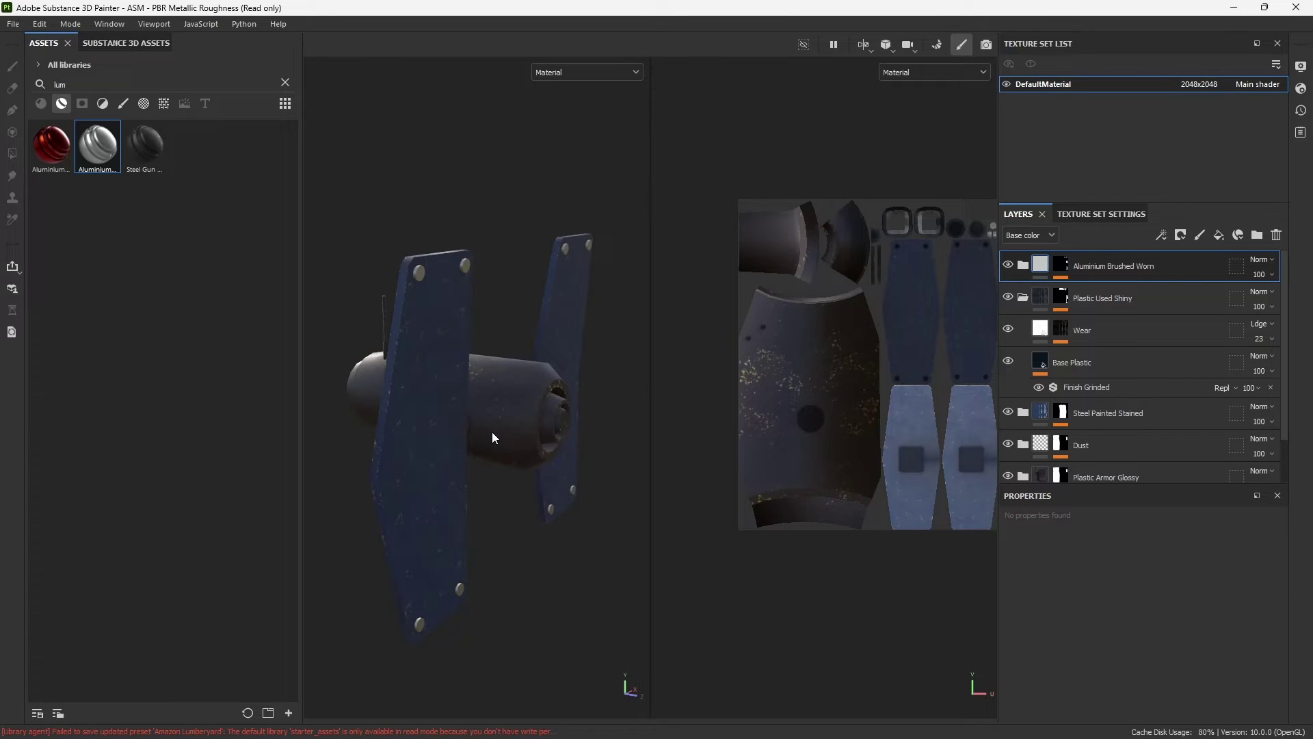
Open the texture export settings and rename the new_export_preset output template as Godot-Blender.
{"action": "mouse_move", "coordinate": [493, 437]}
{"action": "left_mouse_down", "text": "alt"}
{"action": "mouse_move", "coordinate": [465, 427]}
{"action": "mouse_move", "coordinate": [493, 419]}
{"action": "mouse_move", "coordinate": [476, 410]}
{"action": "mouse_move", "coordinate": [519, 454]}
{"action": "mouse_move", "coordinate": [489, 458]}
{"action": "mouse_move", "coordinate": [500, 512]}
{"action": "mouse_move", "coordinate": [472, 517]}
{"action": "mouse_move", "coordinate": [488, 542]}
{"action": "mouse_move", "coordinate": [502, 532]}
{"action": "mouse_move", "coordinate": [388, 542]}
{"action": "mouse_move", "coordinate": [404, 549]}
{"action": "mouse_move", "coordinate": [400, 535]}
{"action": "mouse_move", "coordinate": [497, 452]}
{"action": "left_mouse_up", "text": "alt"}
{"action": "scroll", "coordinate": [515, 543], "scroll_direction": "down", "scroll_amount": 3}
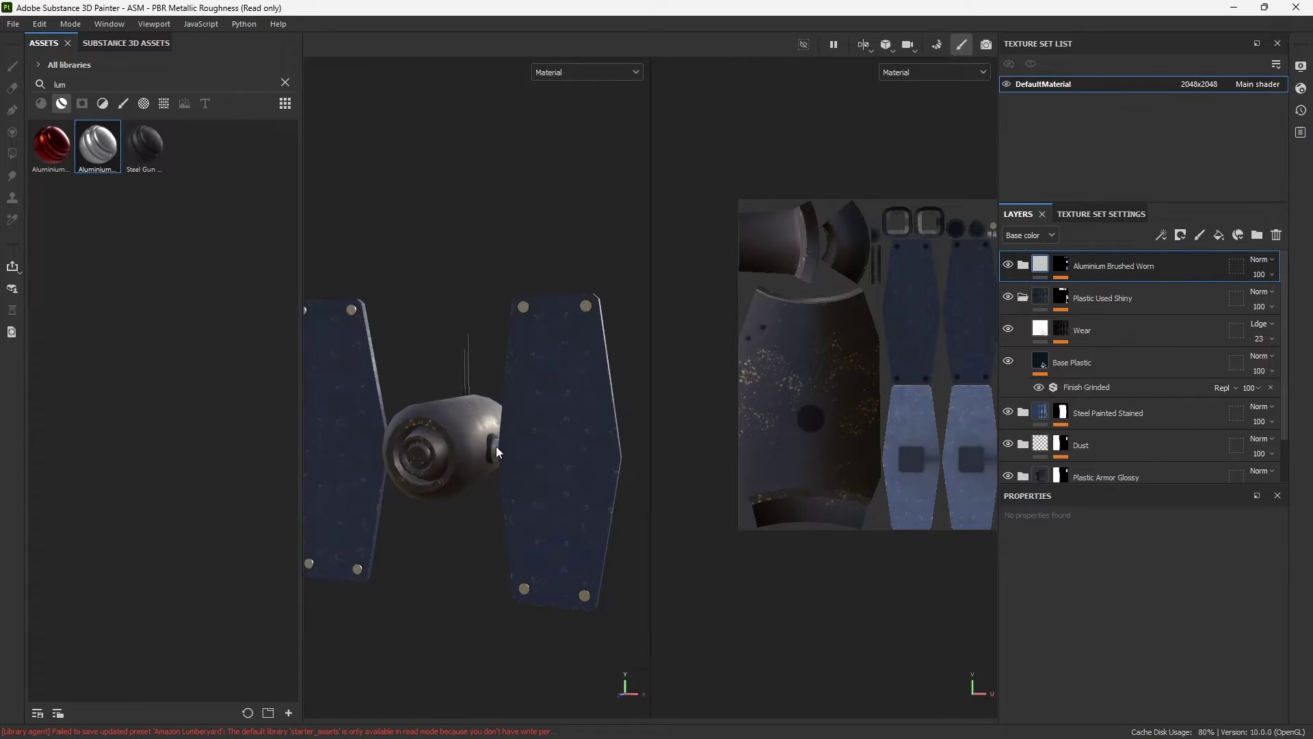
{"action": "left_click", "coordinate": [13, 24]}
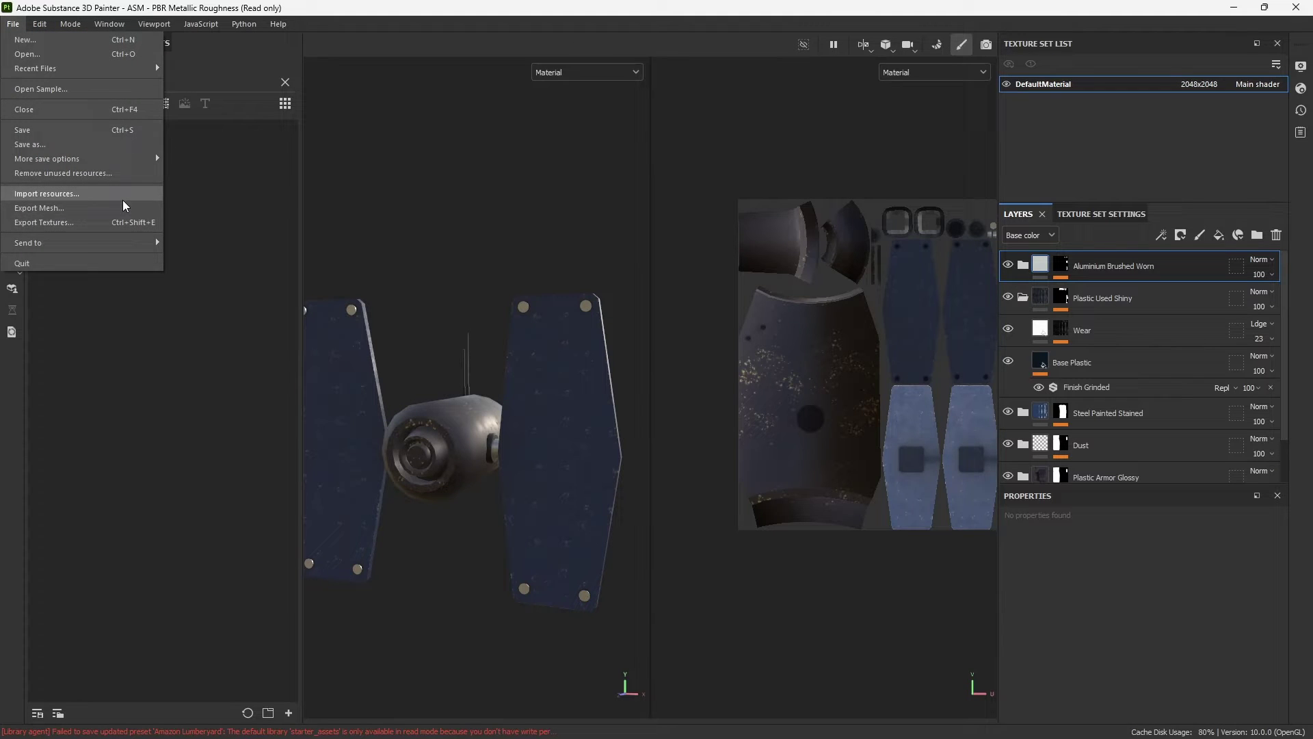
{"action": "left_click", "coordinate": [122, 222]}
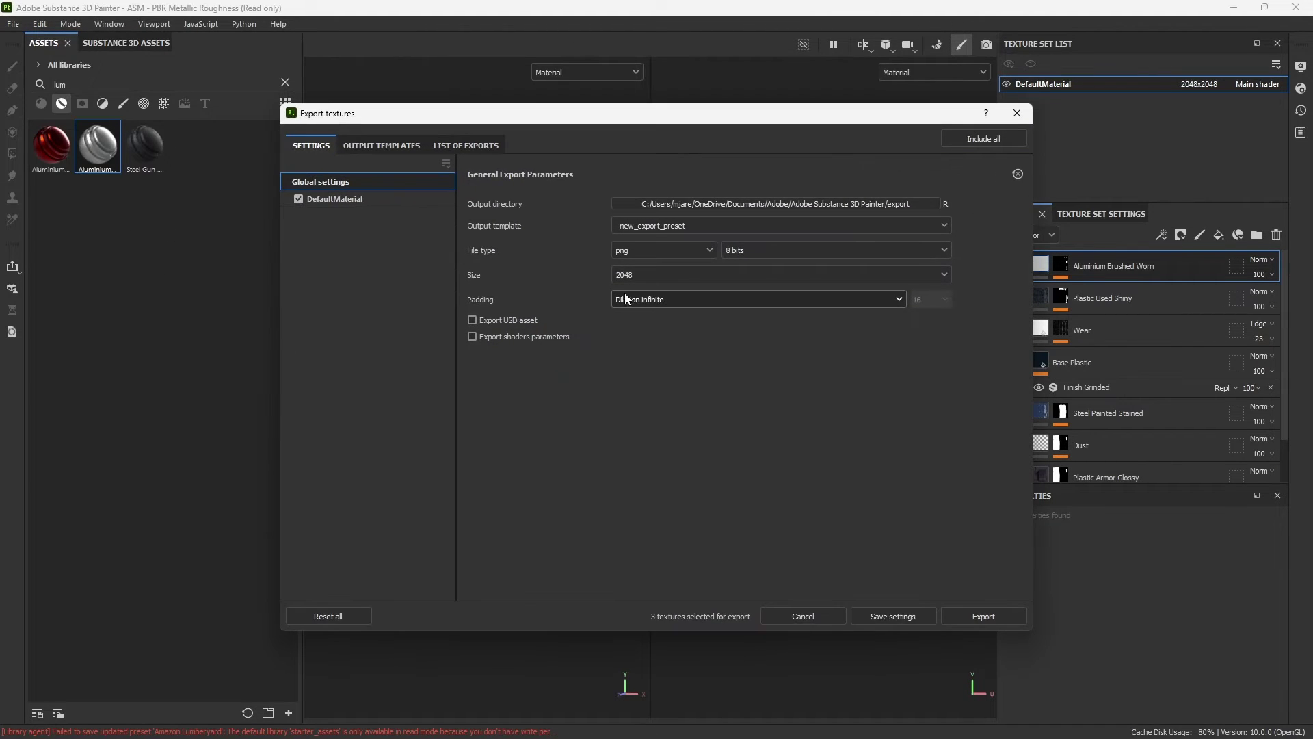
{"action": "left_click", "coordinate": [382, 145]}
{"action": "left_click", "coordinate": [359, 566]}
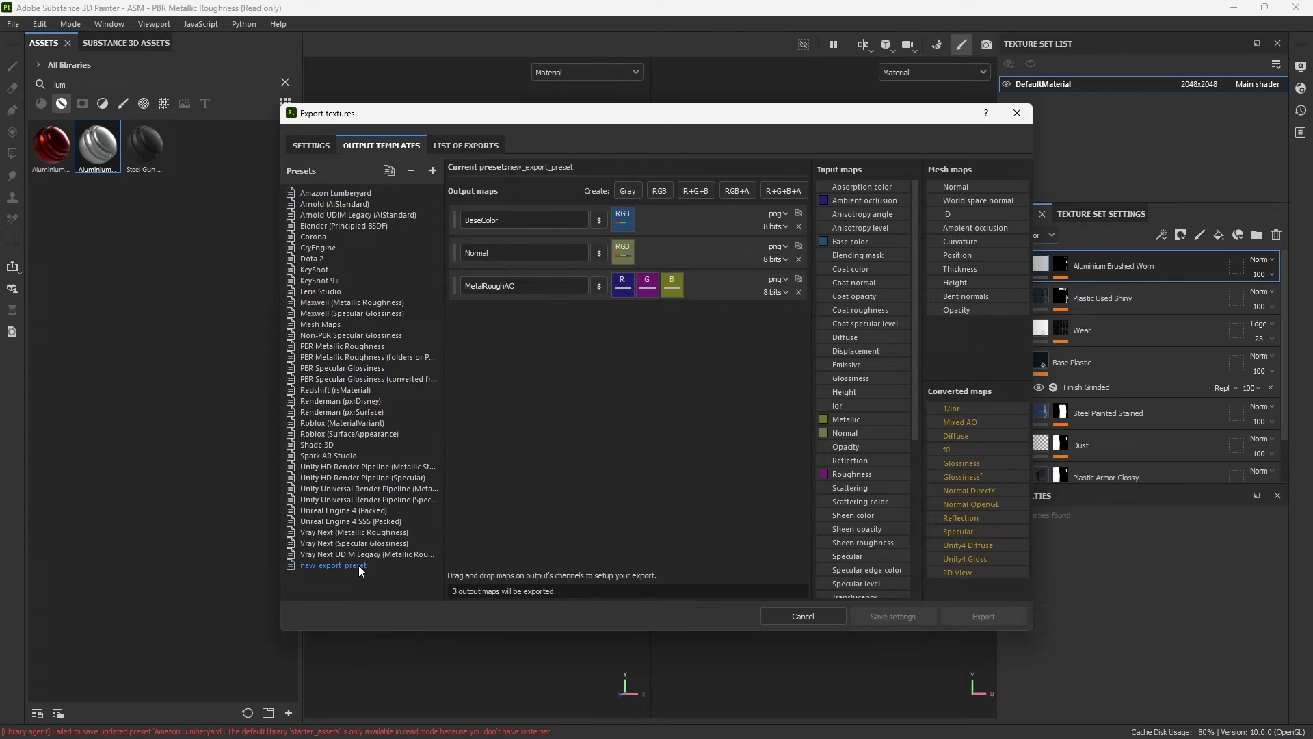
{"action": "type", "text": "Godot-Blender"}
{"action": "key", "text": "Return"}
{"action": "left_click", "coordinate": [328, 553]}
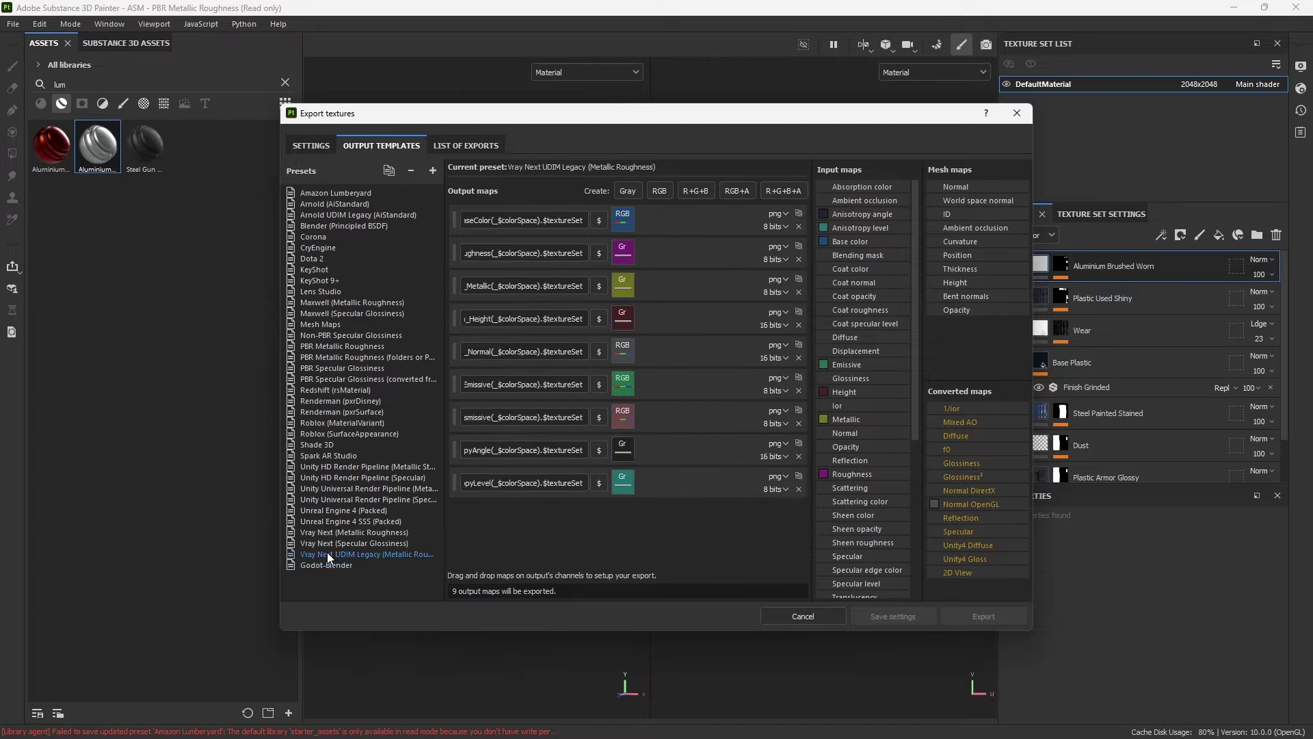
{"action": "left_click", "coordinate": [327, 565]}
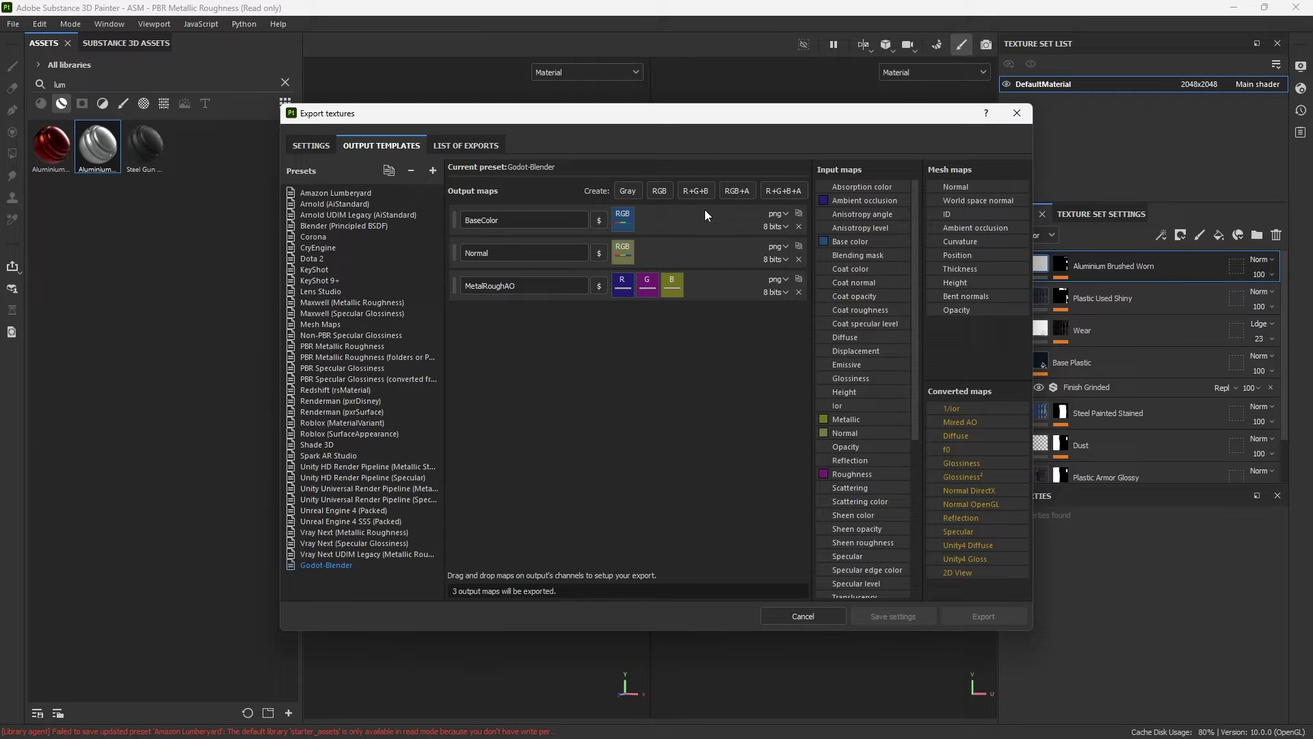
Try adding an RGB output map to the Godot-Blender template, fed by the RGB channels of Base color.
{"action": "left_click", "coordinate": [667, 189]}
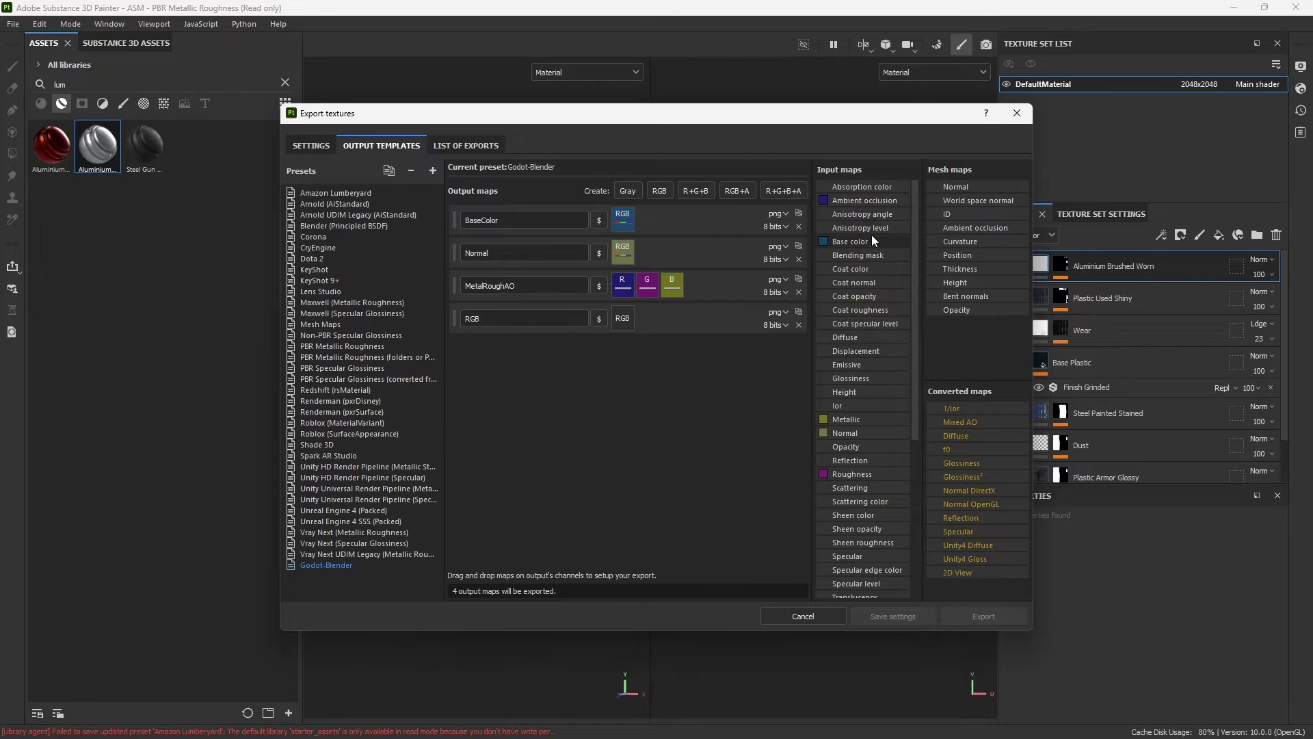
{"action": "left_click_drag", "start_coordinate": [872, 241], "coordinate": [627, 318]}
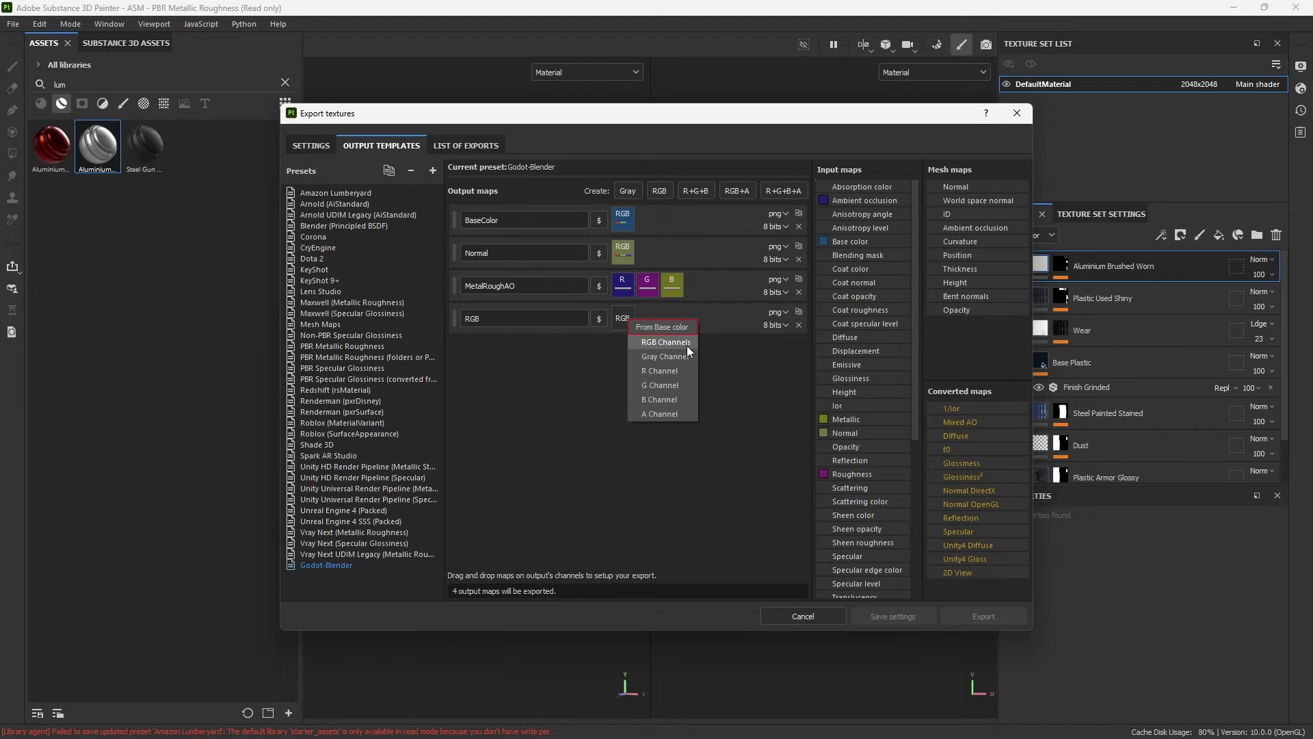
{"action": "left_click", "coordinate": [687, 346]}
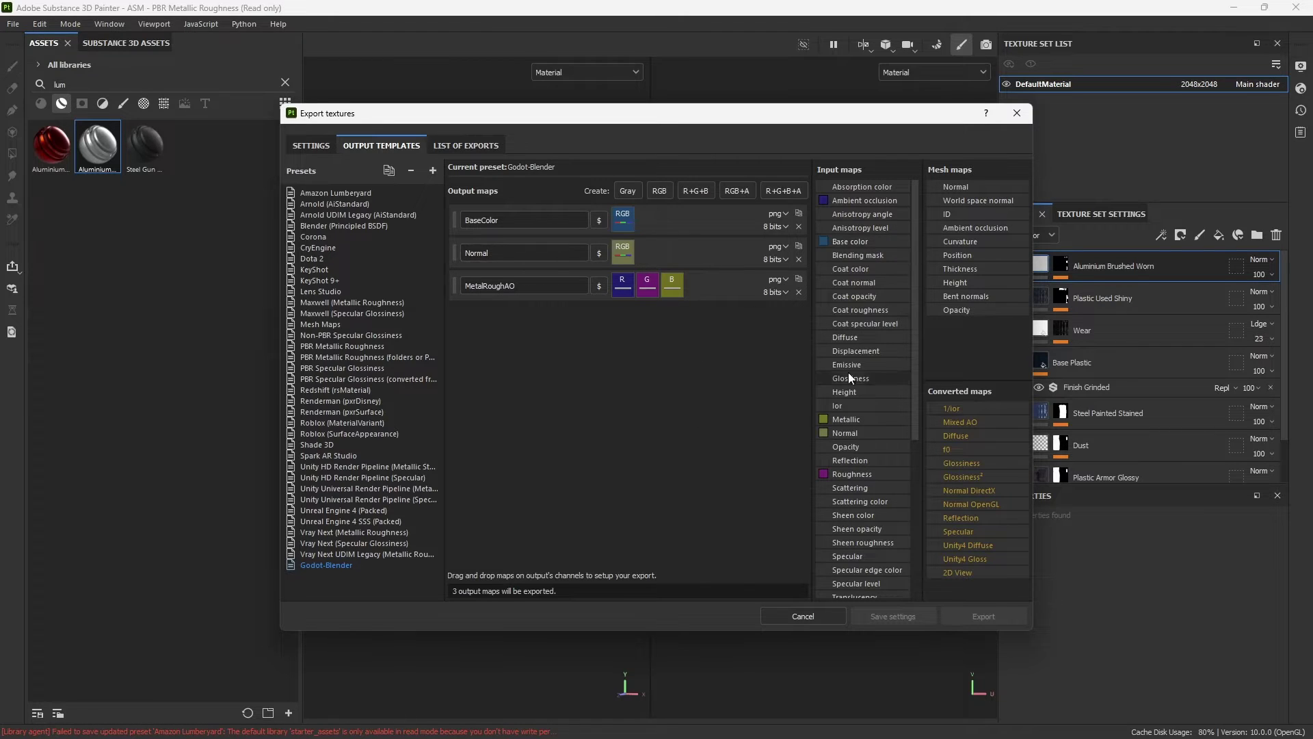
{"action": "scroll", "coordinate": [857, 429], "scroll_direction": "down", "scroll_amount": 1}
{"action": "scroll", "coordinate": [872, 430], "scroll_direction": "up", "scroll_amount": 1}
Rename the template's MetalRoughAO output map as AORoughMetal to match its channel order.
{"action": "left_click", "coordinate": [528, 286]}
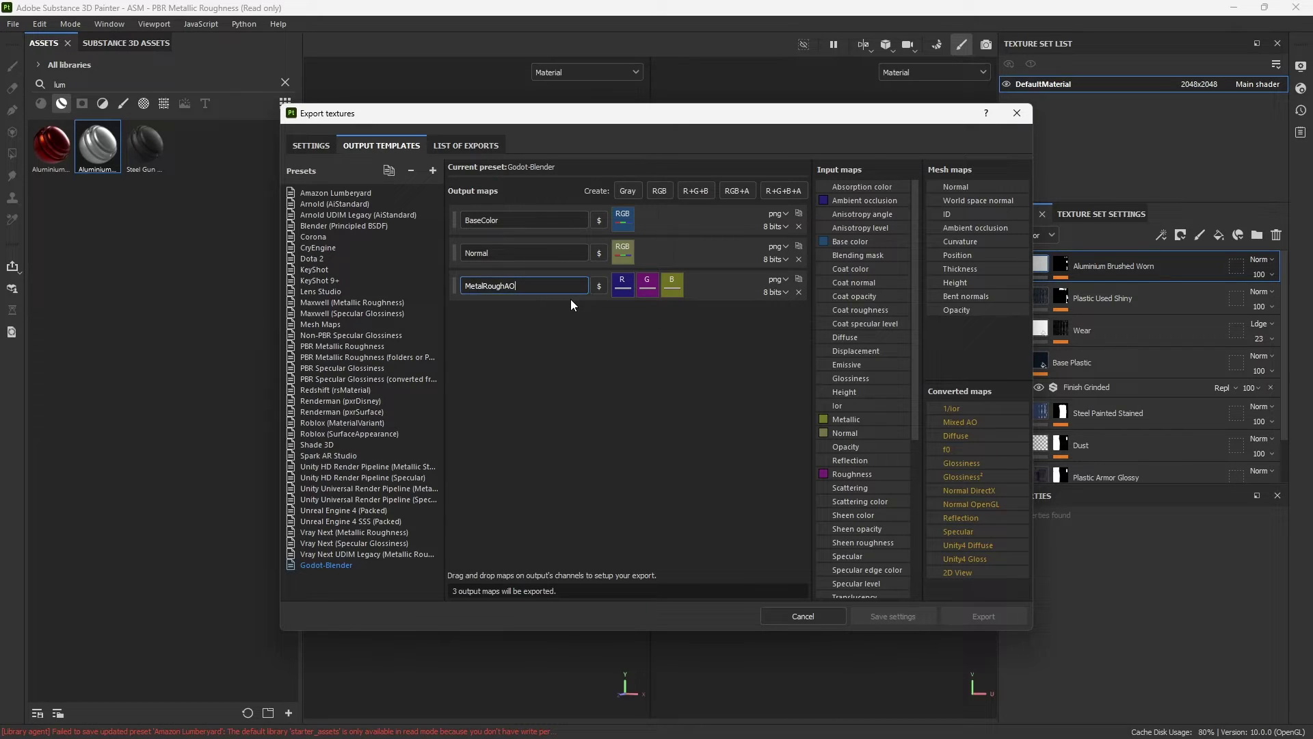
{"action": "key", "text": "ctrl+a"}
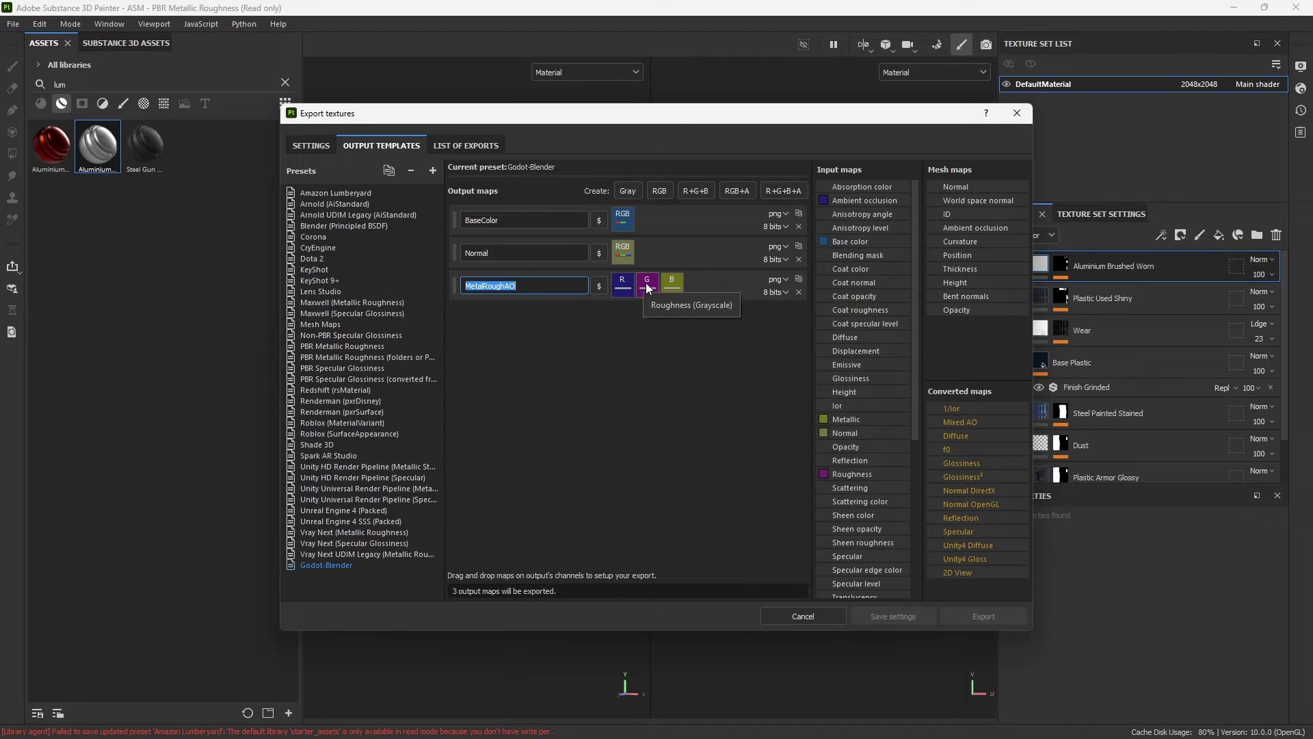
{"action": "left_click", "coordinate": [531, 286]}
{"action": "double_click", "coordinate": [533, 285]}
{"action": "type", "text": "AORoughMetal"}
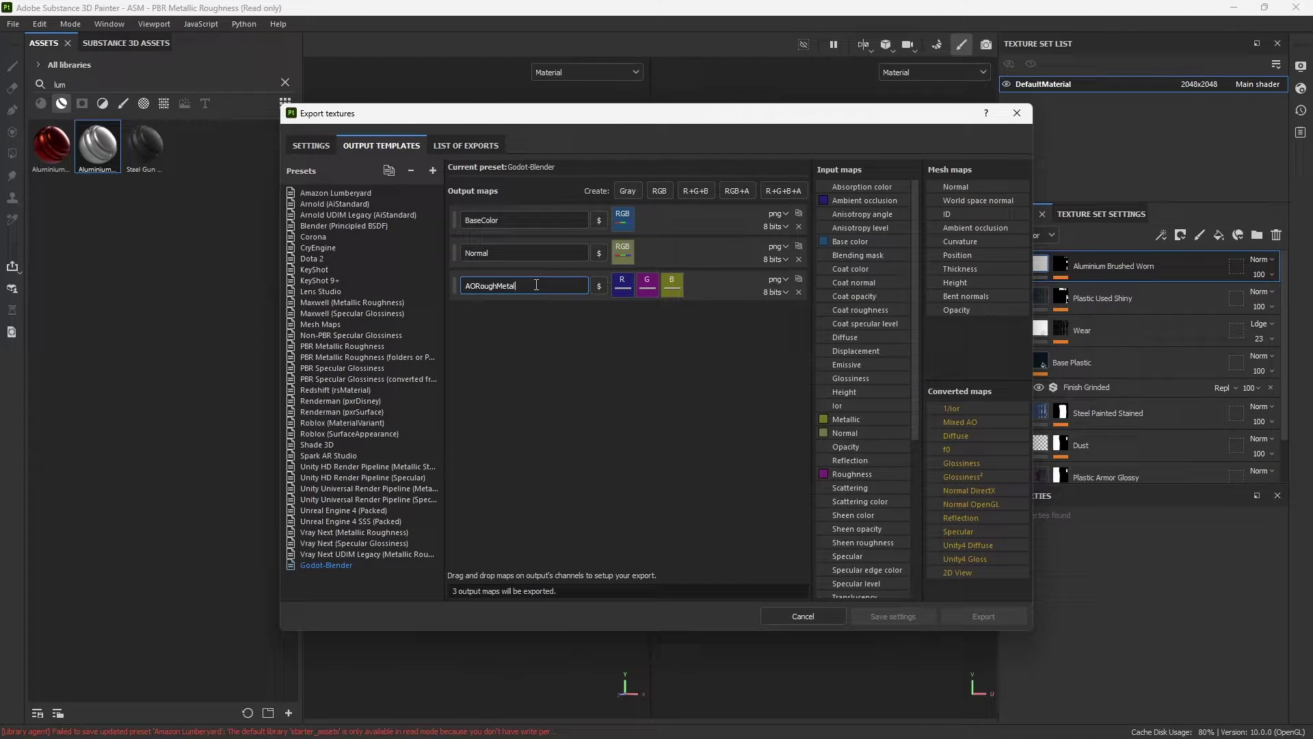
Switch to the browser and read which channels the glTF 2.0 standard assigns to occlusion, roughness and metalness.
{"action": "key", "text": "alt+Tab"}
{"action": "scroll", "coordinate": [794, 256], "scroll_direction": "up", "scroll_amount": 1}
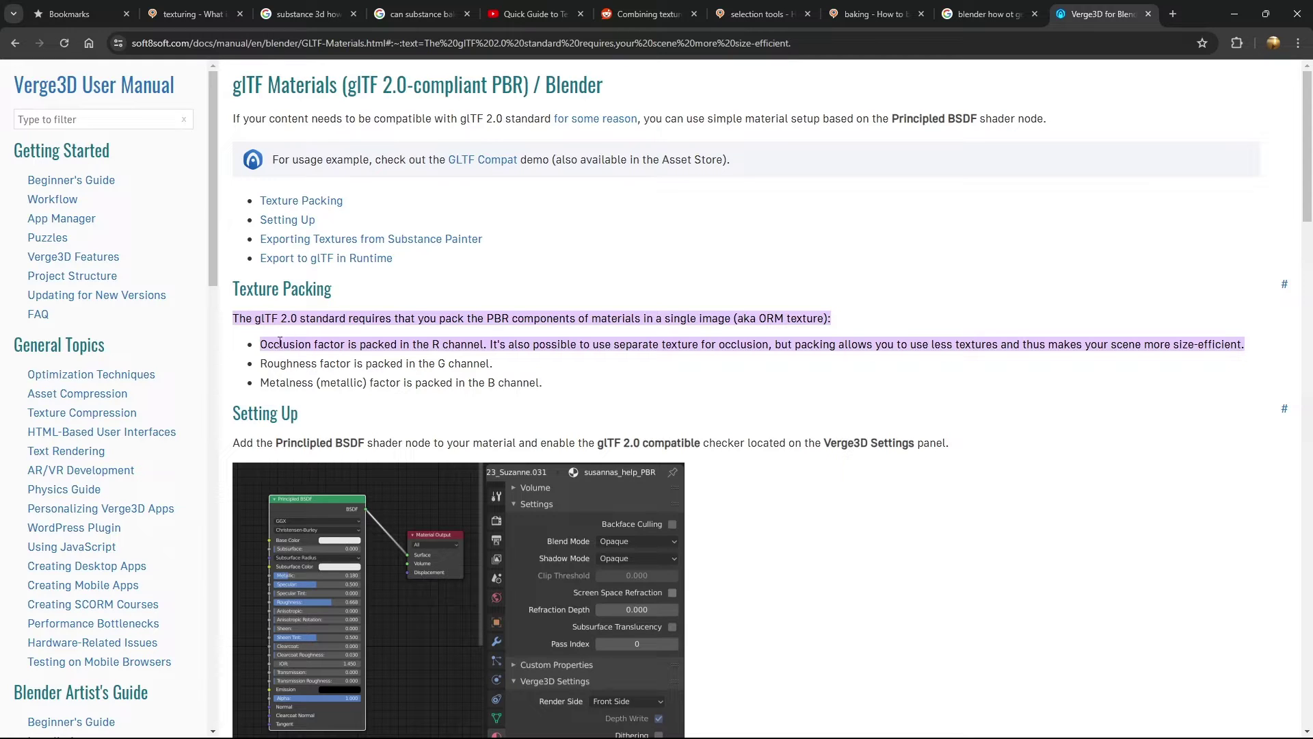
{"action": "left_click_drag", "start_coordinate": [256, 345], "coordinate": [394, 385]}
{"action": "left_click", "coordinate": [394, 392]}
{"action": "left_click", "coordinate": [1234, 14]}
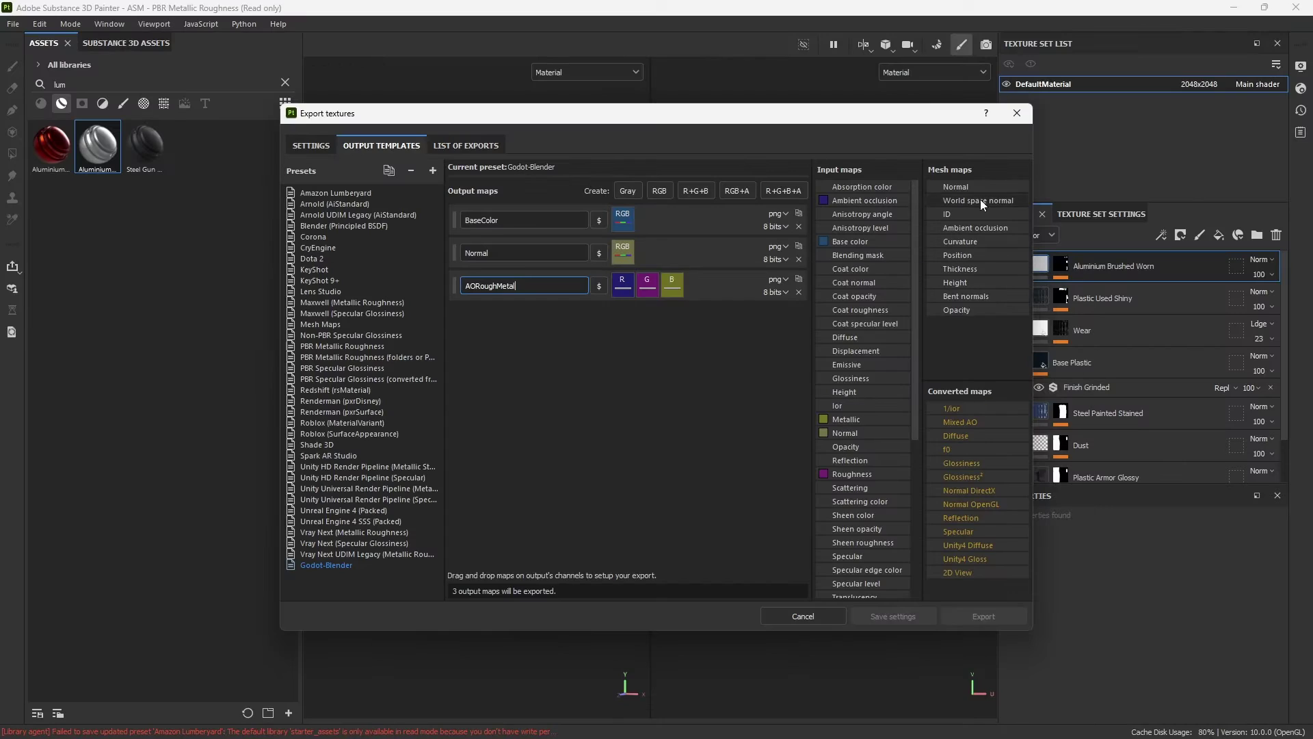
Export the textures as 8-bit PNG files at size 2048 with the Godot-Blender template and close the export dialog.
{"action": "left_click_drag", "start_coordinate": [723, 114], "coordinate": [712, 100]}
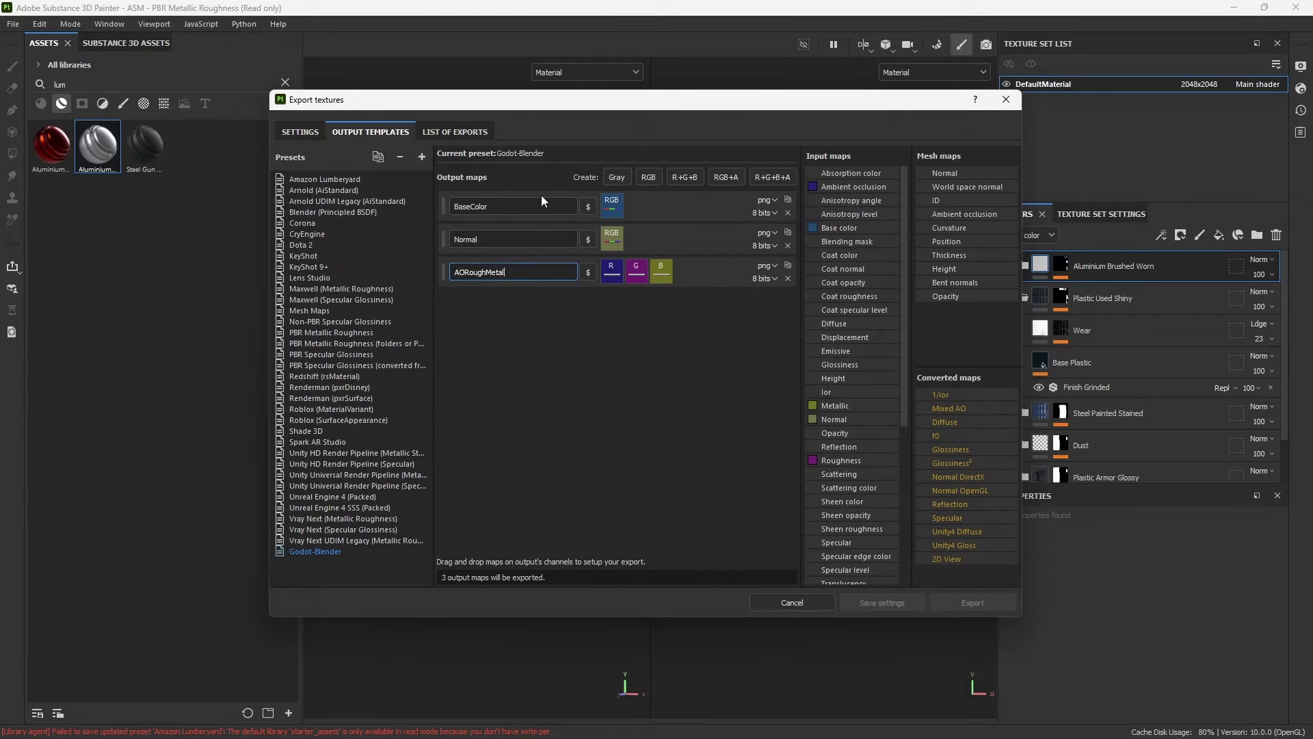
{"action": "left_click", "coordinate": [301, 132]}
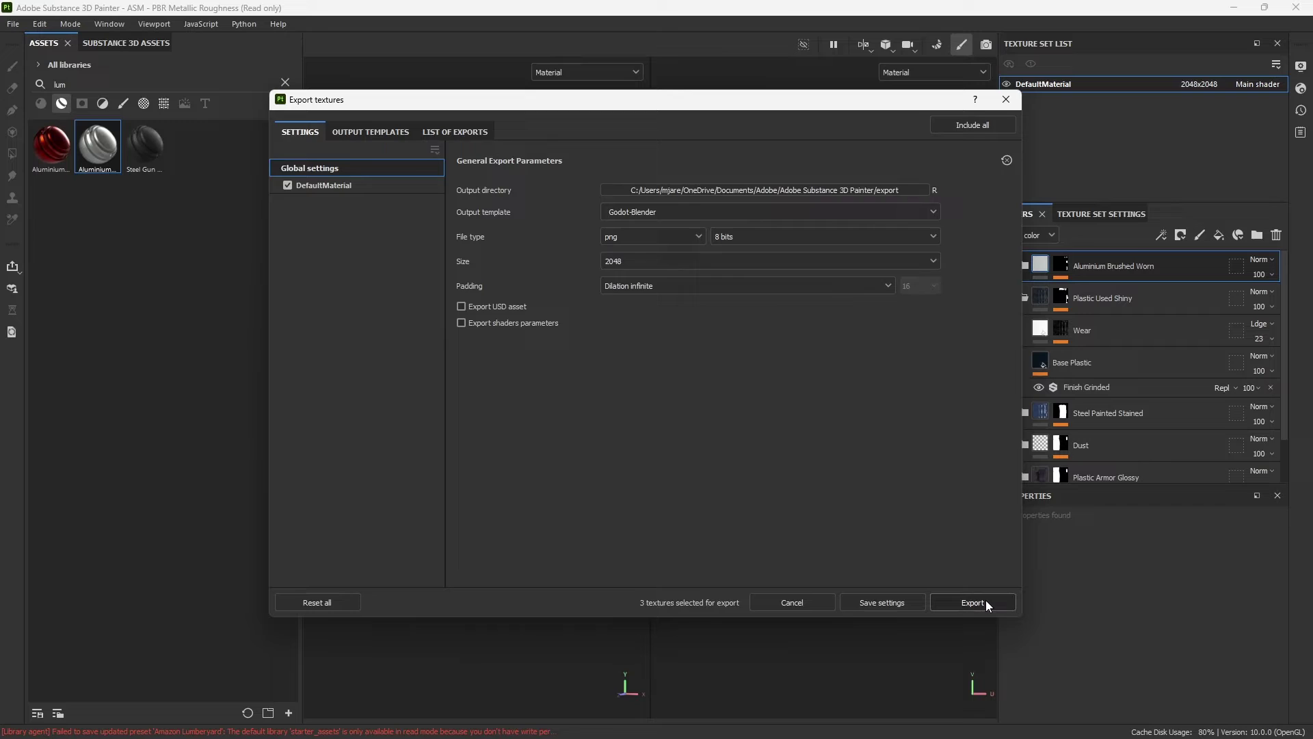
{"action": "left_click", "coordinate": [987, 604]}
{"action": "left_click", "coordinate": [1013, 100]}
Switch to File Explorer and examine the exported AORoughMetal, BaseColor and Normal images in the export folder.
{"action": "key", "text": "alt+Tab"}
{"action": "key", "text": "alt+Tab"}
{"action": "key", "text": "alt+Tab"}
{"action": "key", "text": "alt+Tab"}
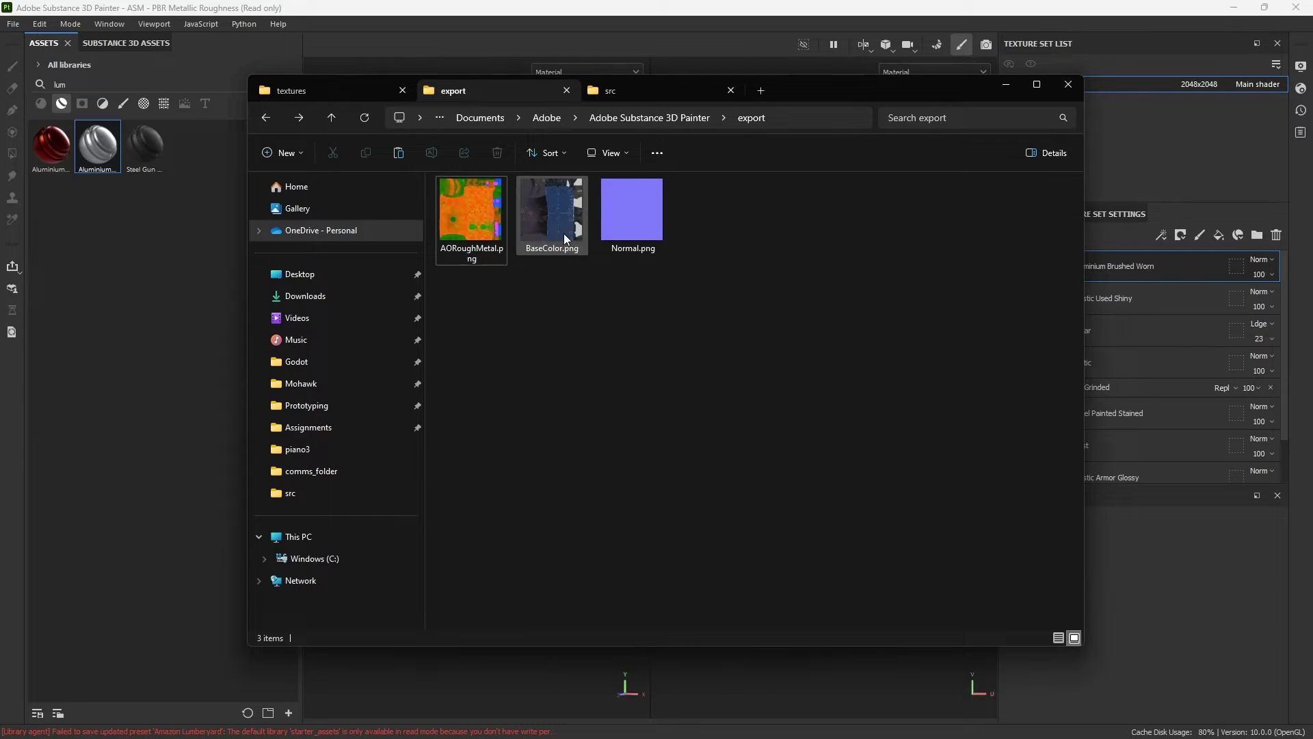
{"action": "left_click", "coordinate": [472, 230]}
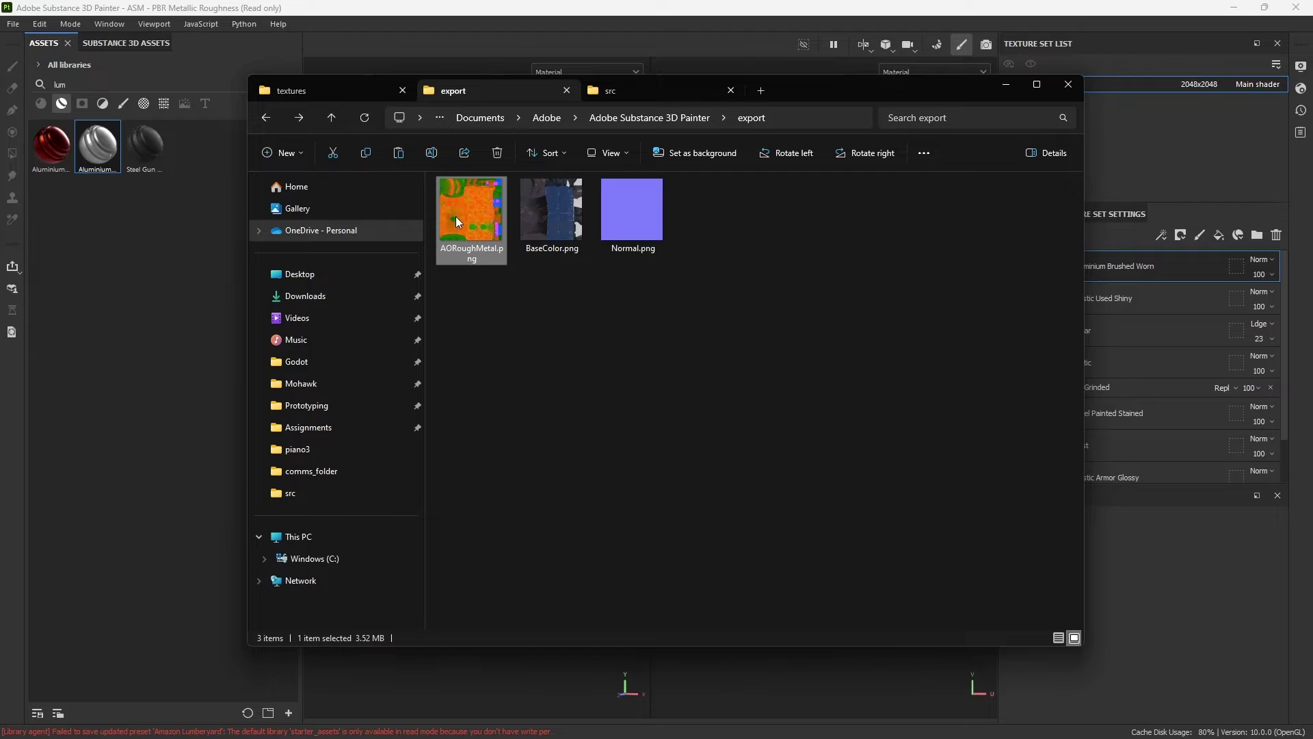
{"action": "left_click", "coordinate": [492, 284]}
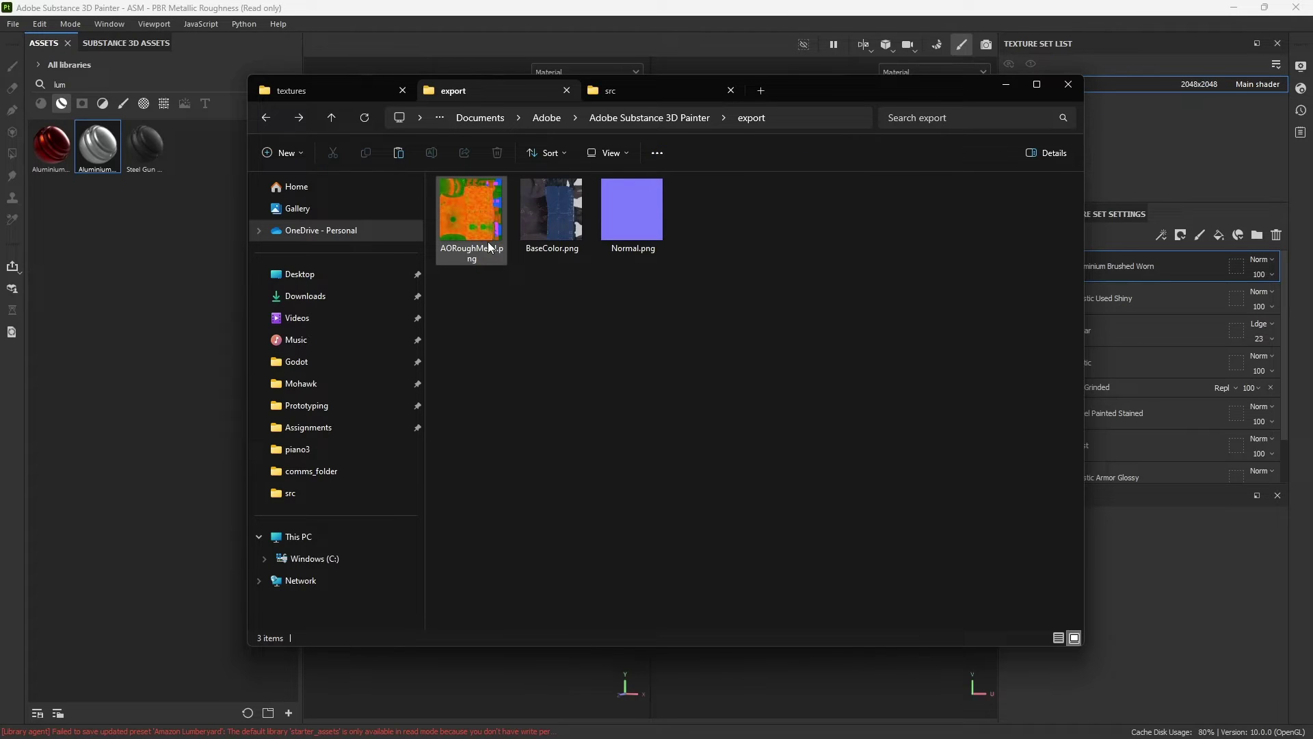
{"action": "left_click", "coordinate": [578, 248]}
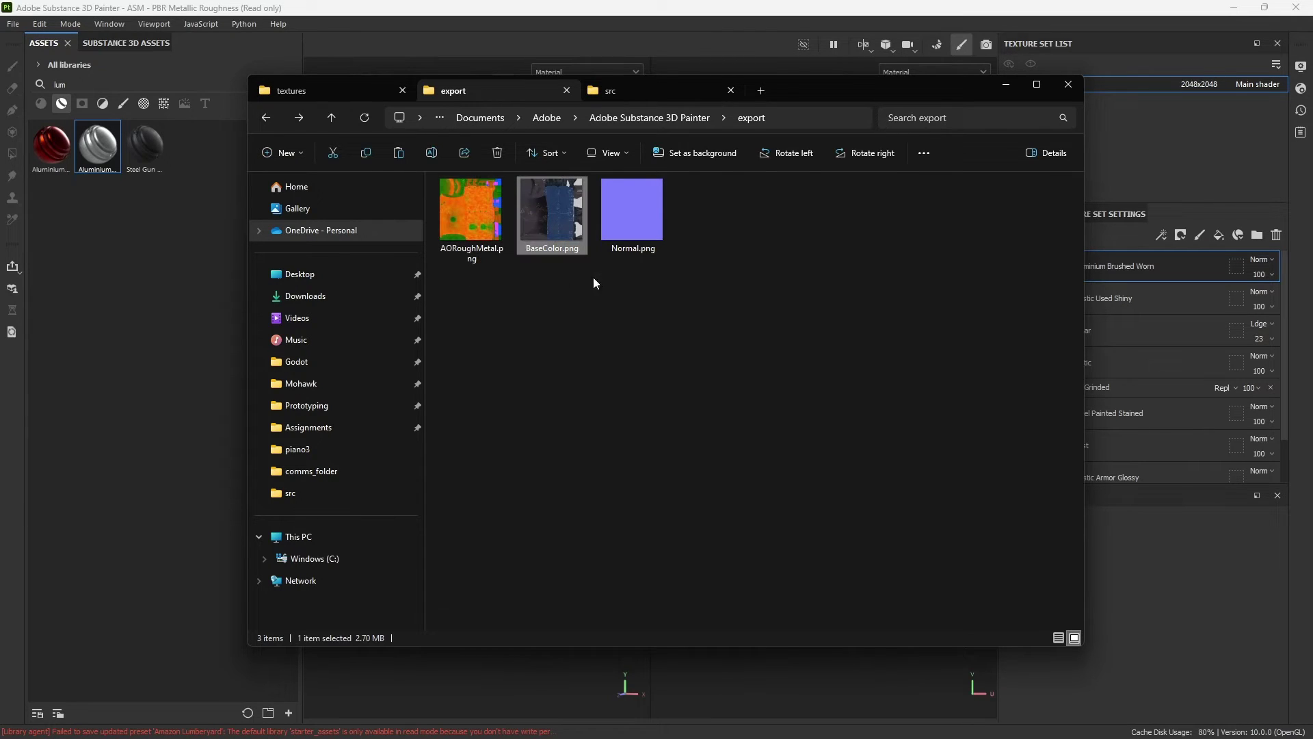
{"action": "left_click", "coordinate": [651, 237]}
{"action": "left_click", "coordinate": [771, 331]}
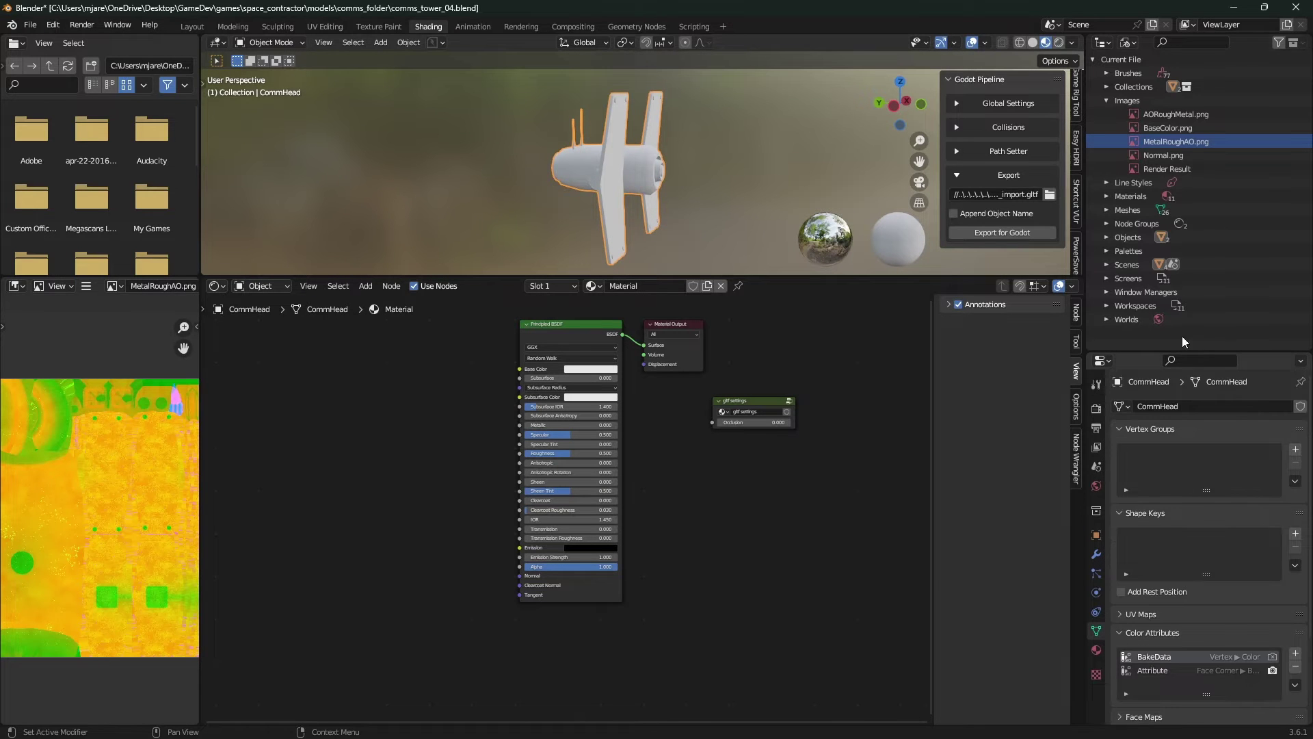
Switch to Blender, set the outliner to show the scene's collections and display CommHead's material properties.
{"action": "left_click", "coordinate": [1128, 42]}
{"action": "left_click", "coordinate": [1146, 79]}
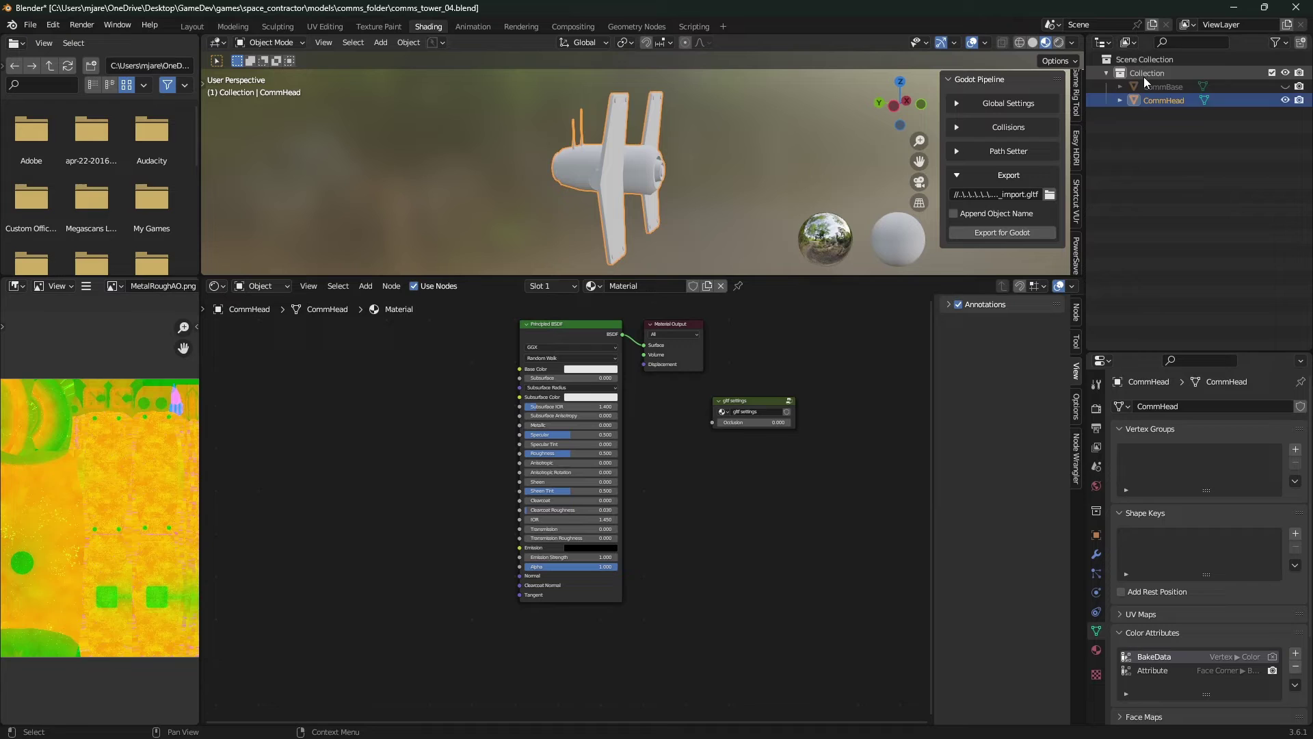
{"action": "left_click", "coordinate": [1097, 649]}
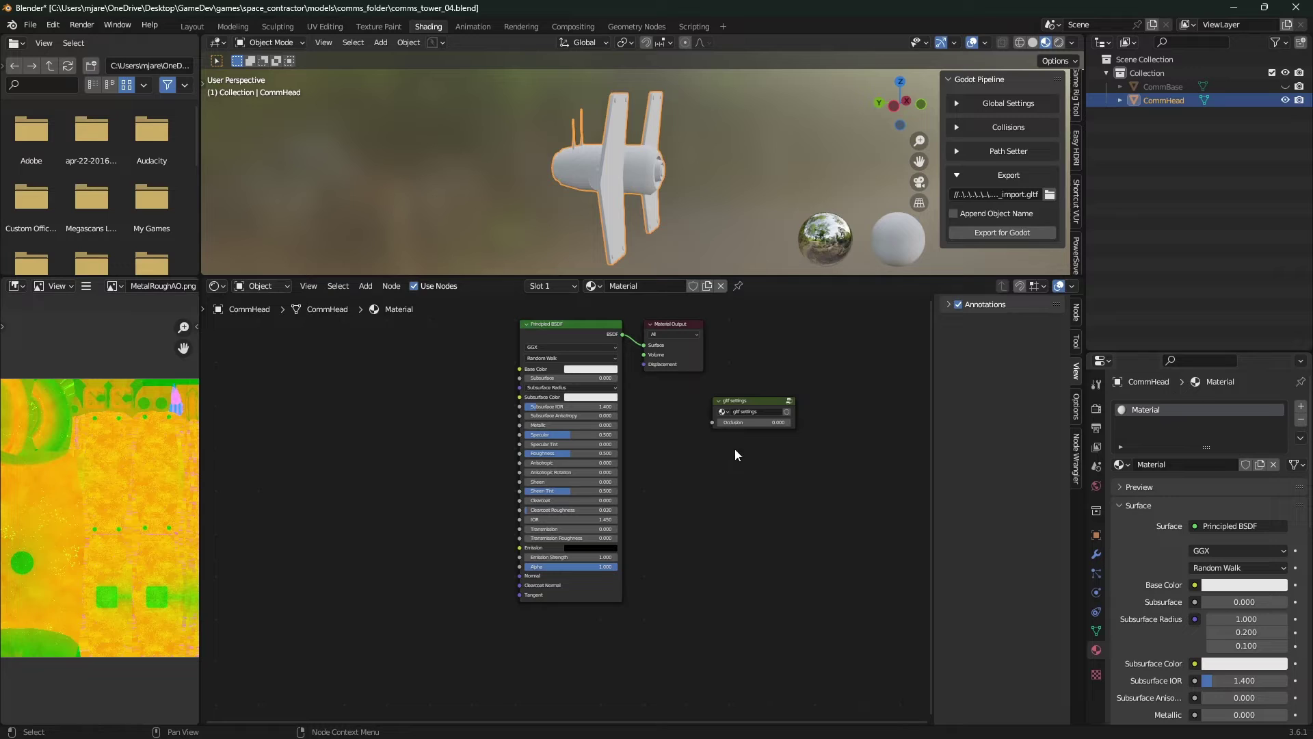
Run Principled Texture Setup on the Principled BSDF node with AORoughMetal.png, BaseColor.png and Normal.png from the textures folder.
{"action": "middle_click_drag", "start_coordinate": [610, 390], "coordinate": [618, 430]}
{"action": "left_click", "coordinate": [601, 372]}
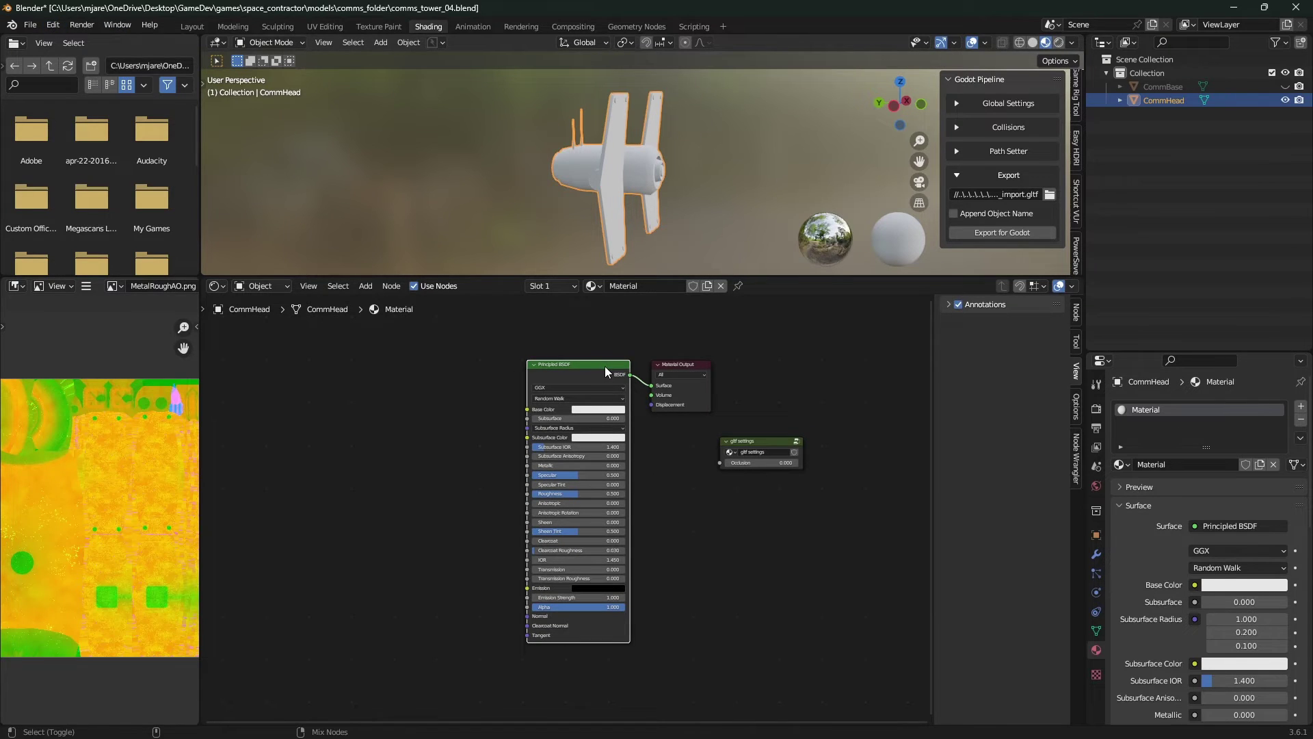
{"action": "key", "text": "ctrl+shift+t"}
{"action": "key", "text": "a"}
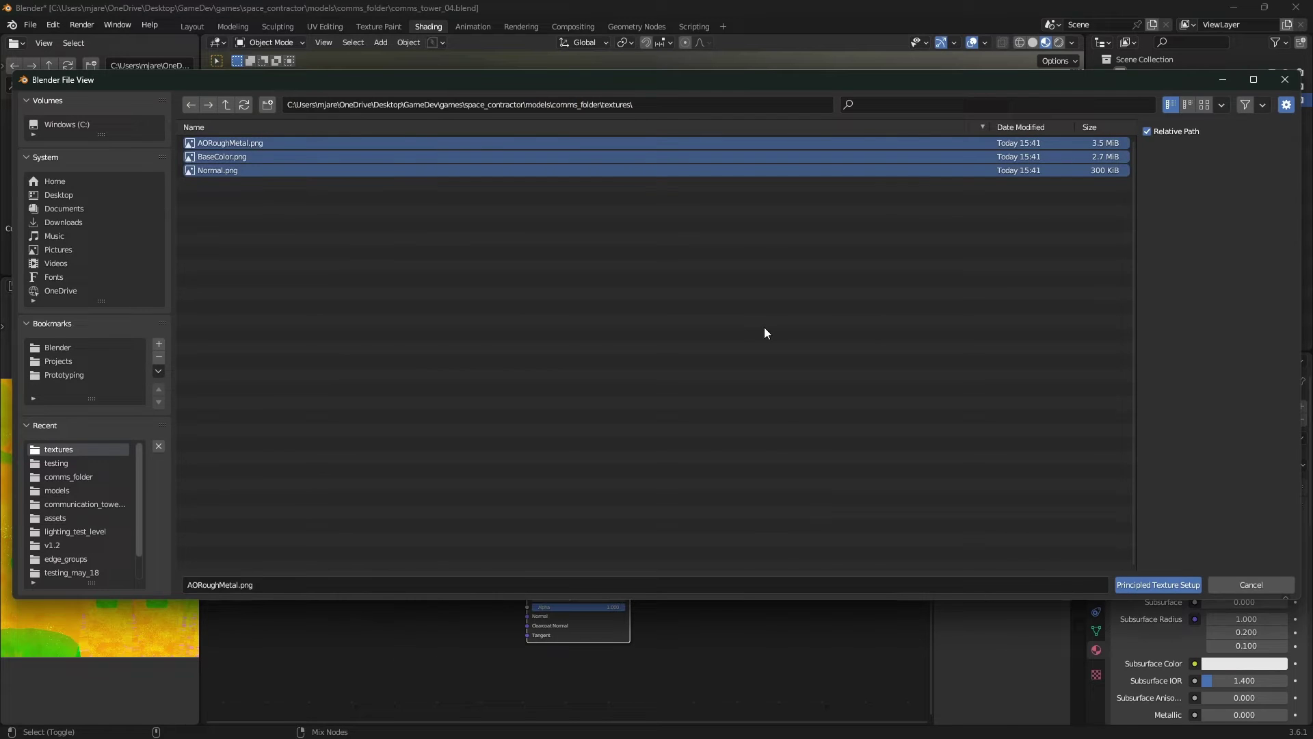
{"action": "left_click", "coordinate": [1178, 587]}
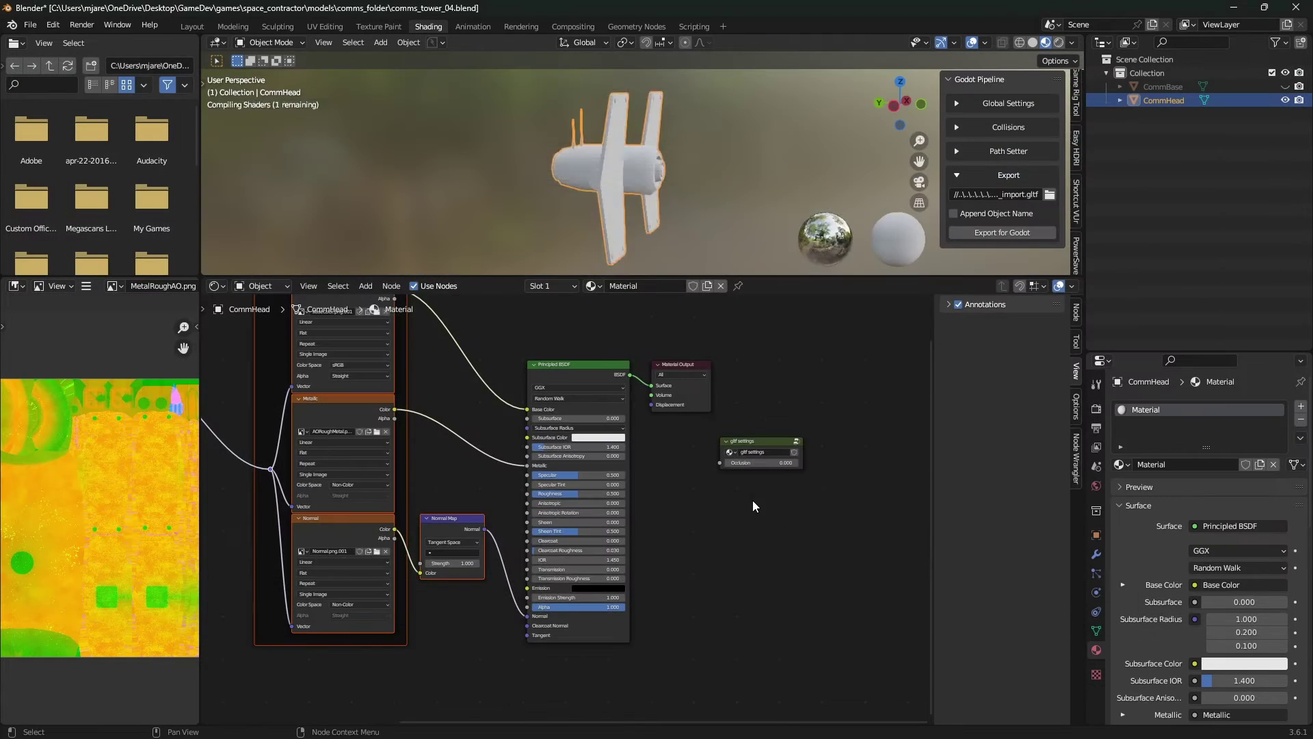
Search all add-ons in the preferences for "node" and check that Node Wrangler is enabled.
{"action": "key", "text": "ctrl+comma"}
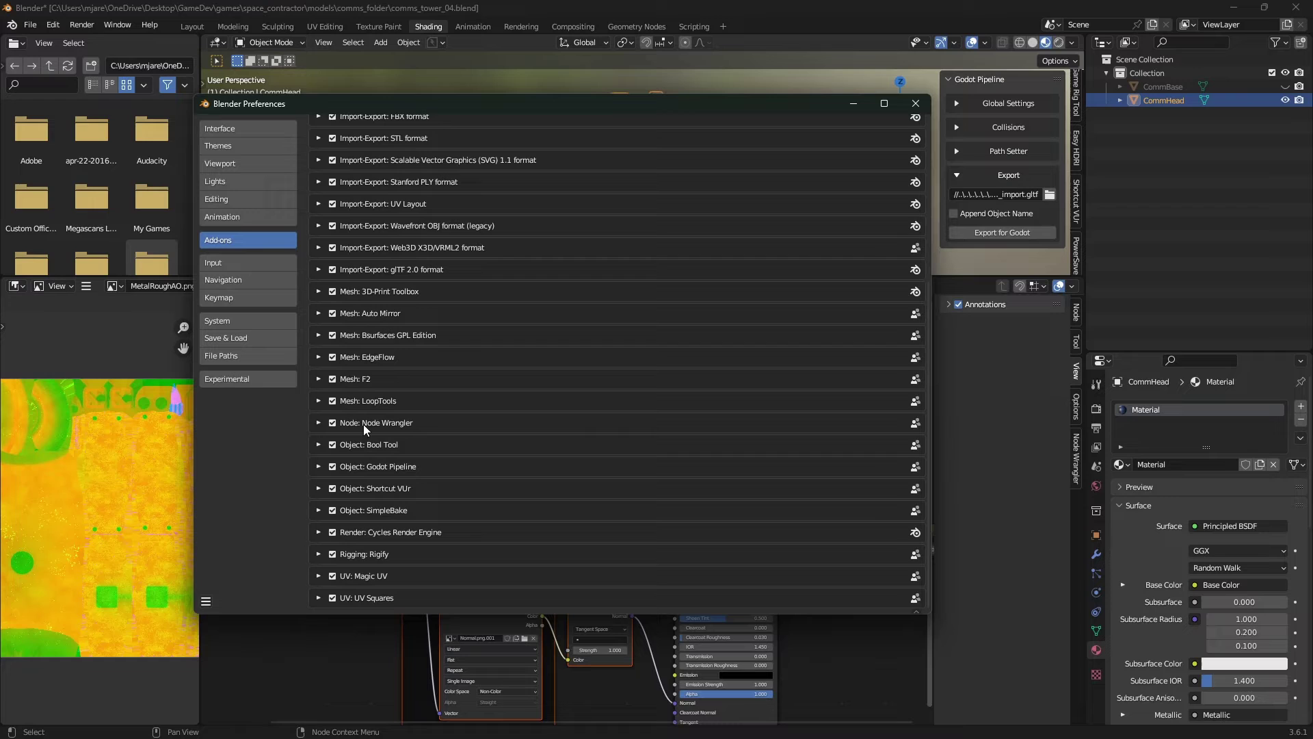
{"action": "scroll", "coordinate": [324, 426], "scroll_direction": "up", "scroll_amount": 8}
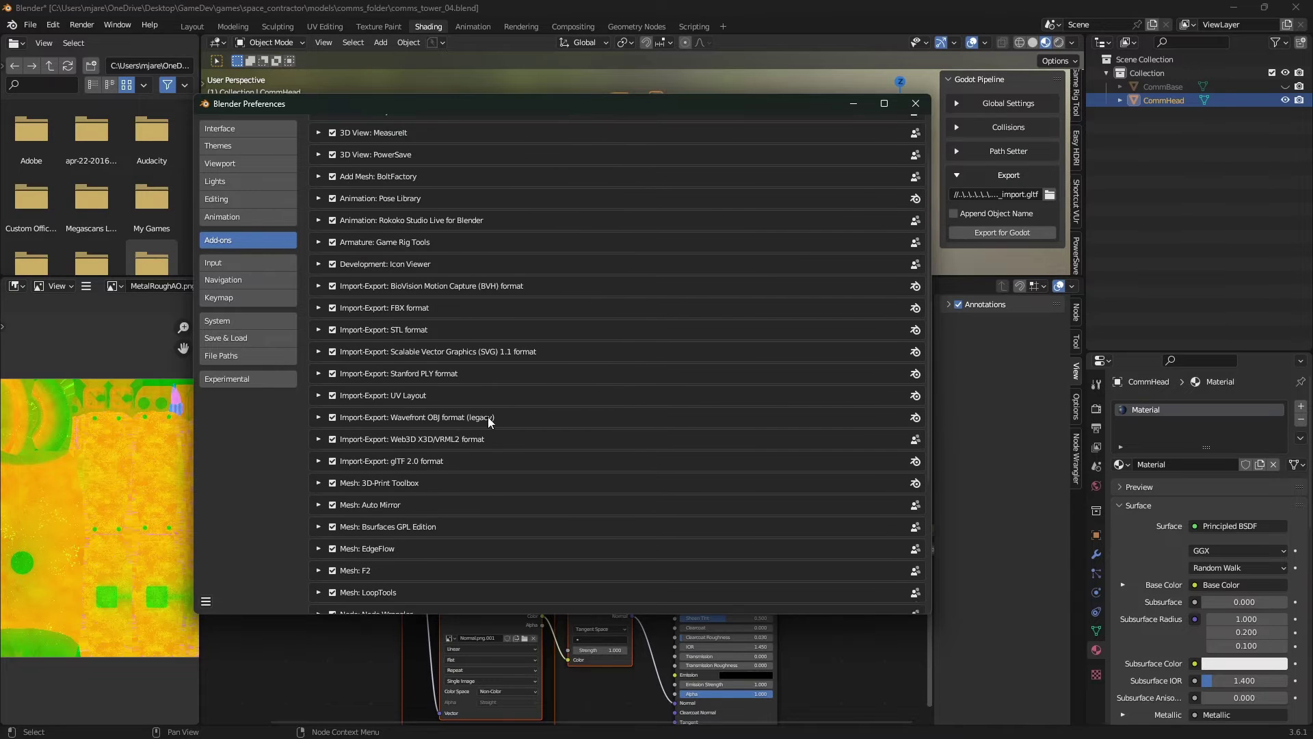
{"action": "left_click", "coordinate": [526, 141]}
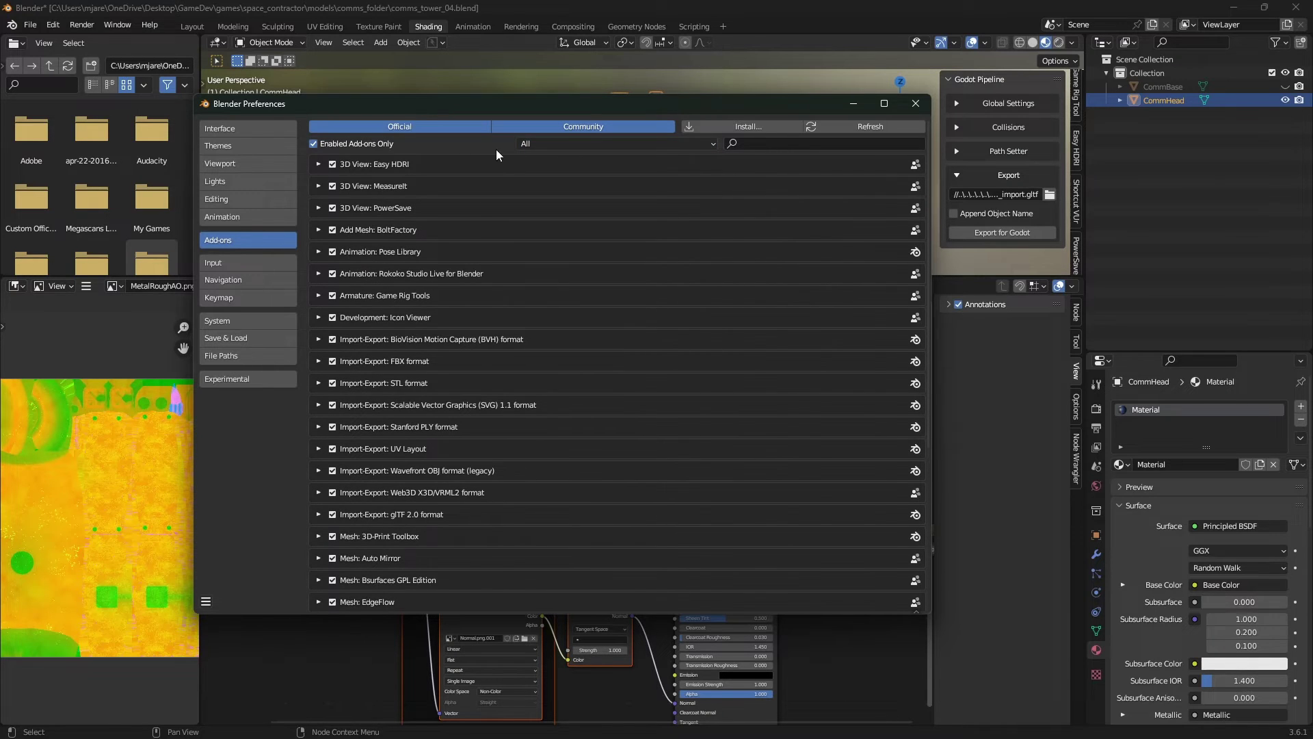
{"action": "left_click", "coordinate": [315, 143]}
{"action": "left_click", "coordinate": [756, 141]}
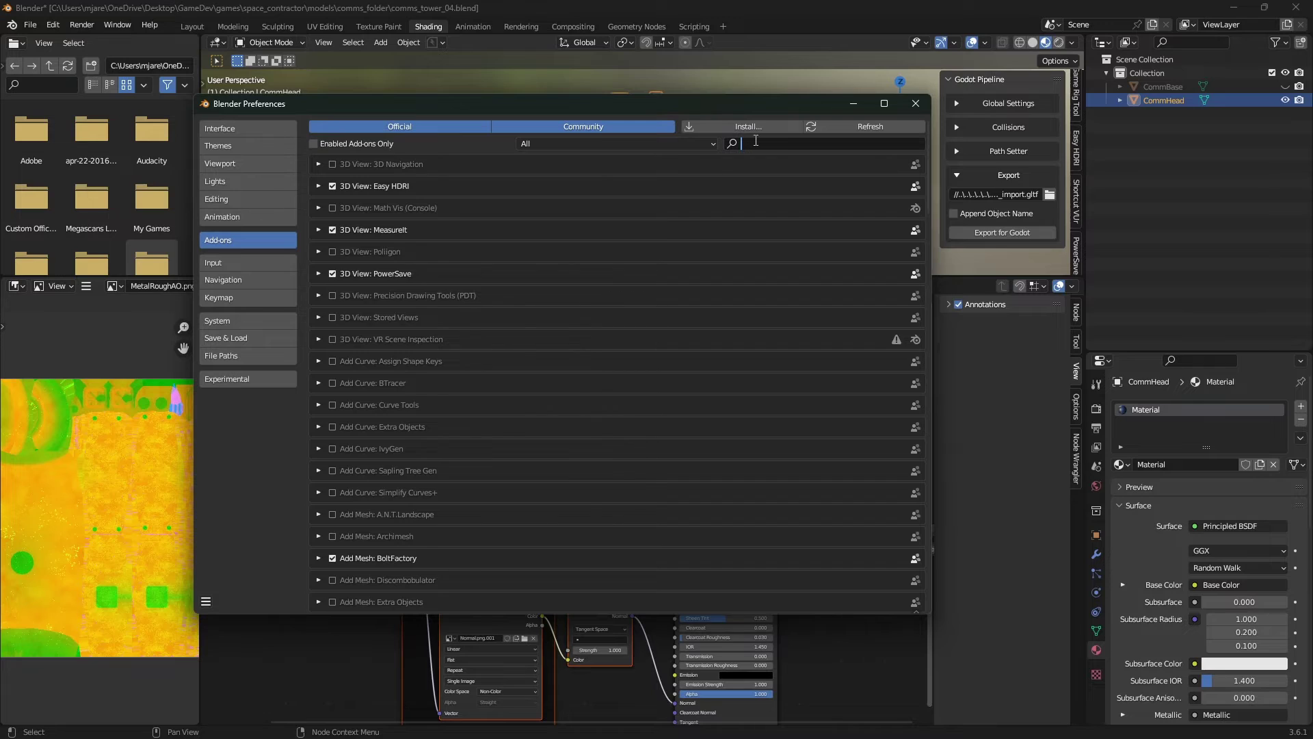
{"action": "type", "text": "nodewr"}
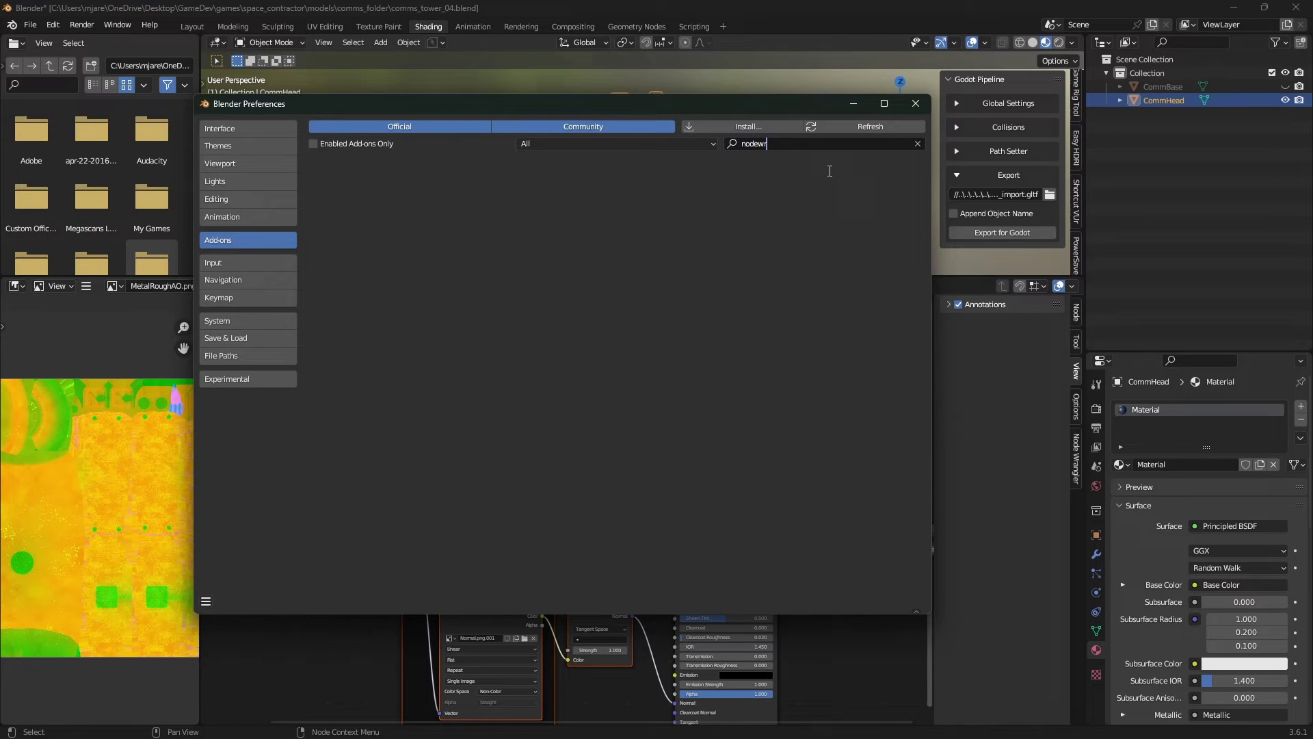
{"action": "key", "text": "BackSpace"}
{"action": "key", "text": "BackSpace"}
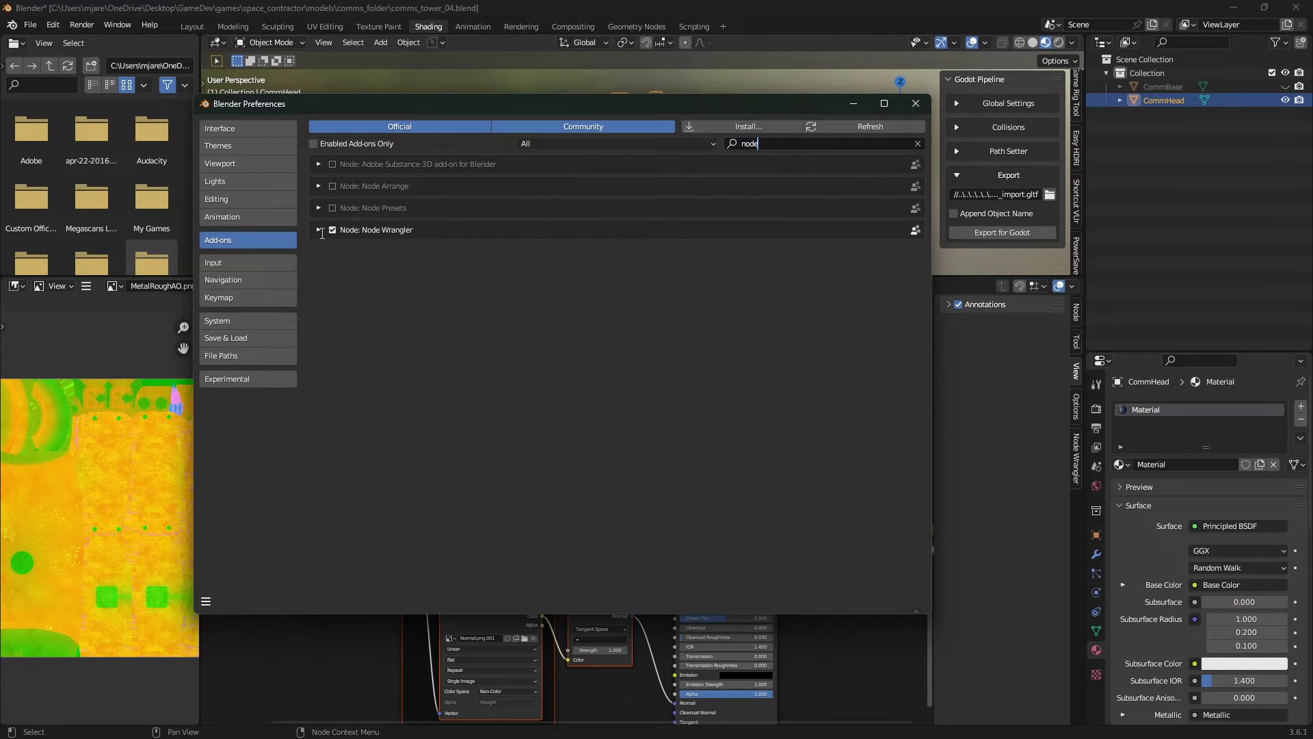
{"action": "left_click", "coordinate": [319, 231]}
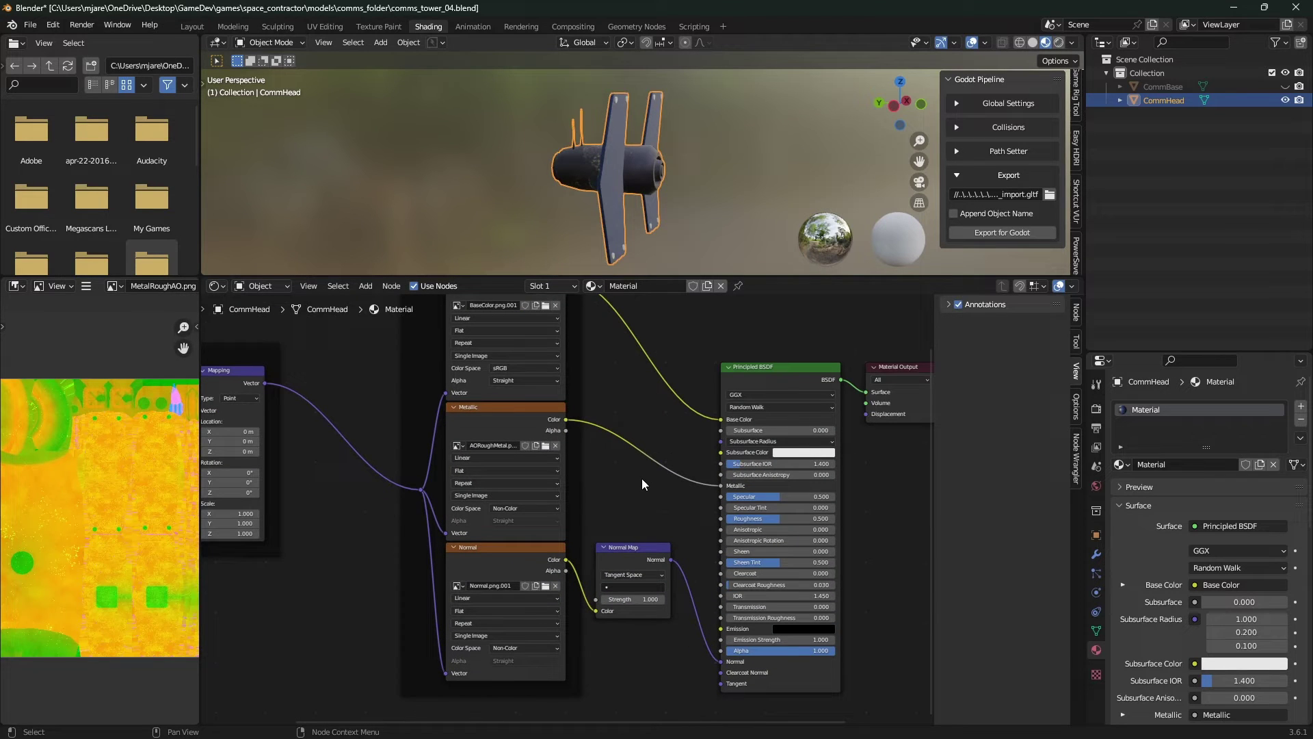
Insert a Separate Color node into the link between the AORoughMetal texture and the Principled BSDF's Metallic input.
{"action": "key", "text": "F3"}
{"action": "type", "text": "separate co"}
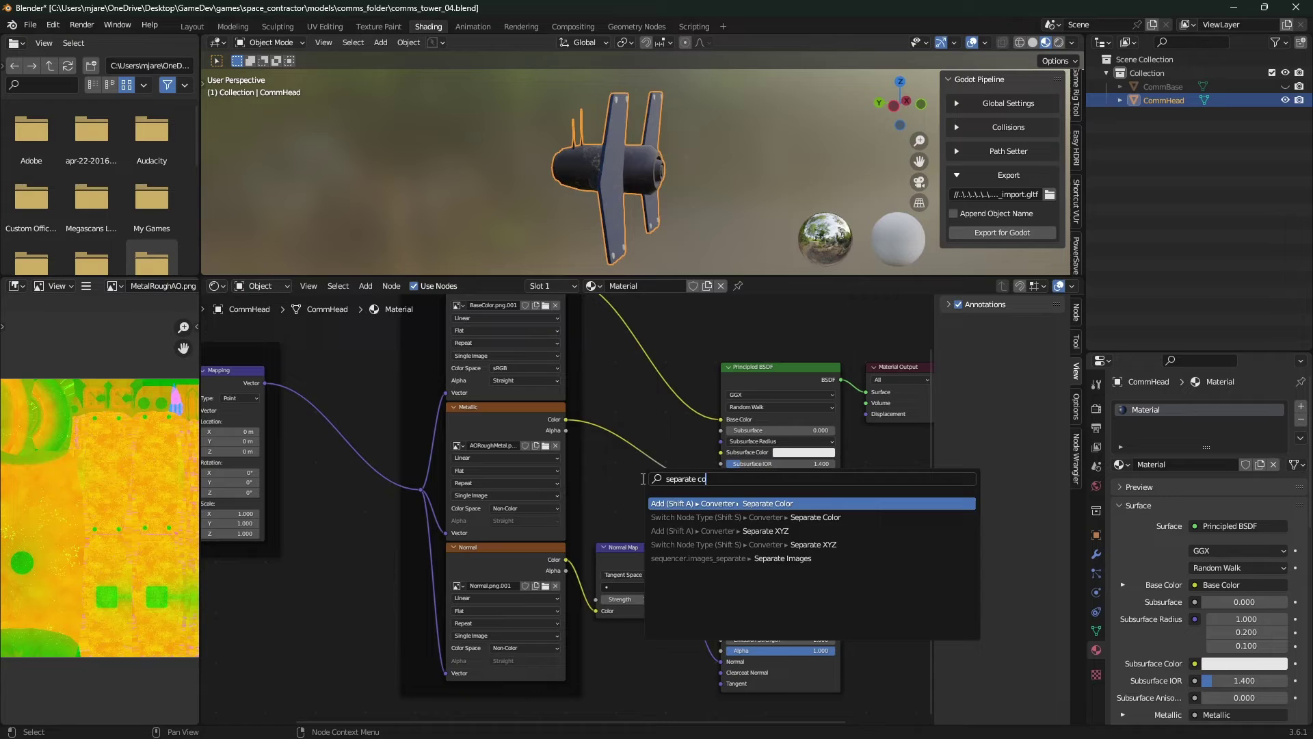
{"action": "key", "text": "Return"}
{"action": "left_click", "coordinate": [652, 499]}
{"action": "middle_click_drag", "start_coordinate": [652, 500], "coordinate": [605, 487]}
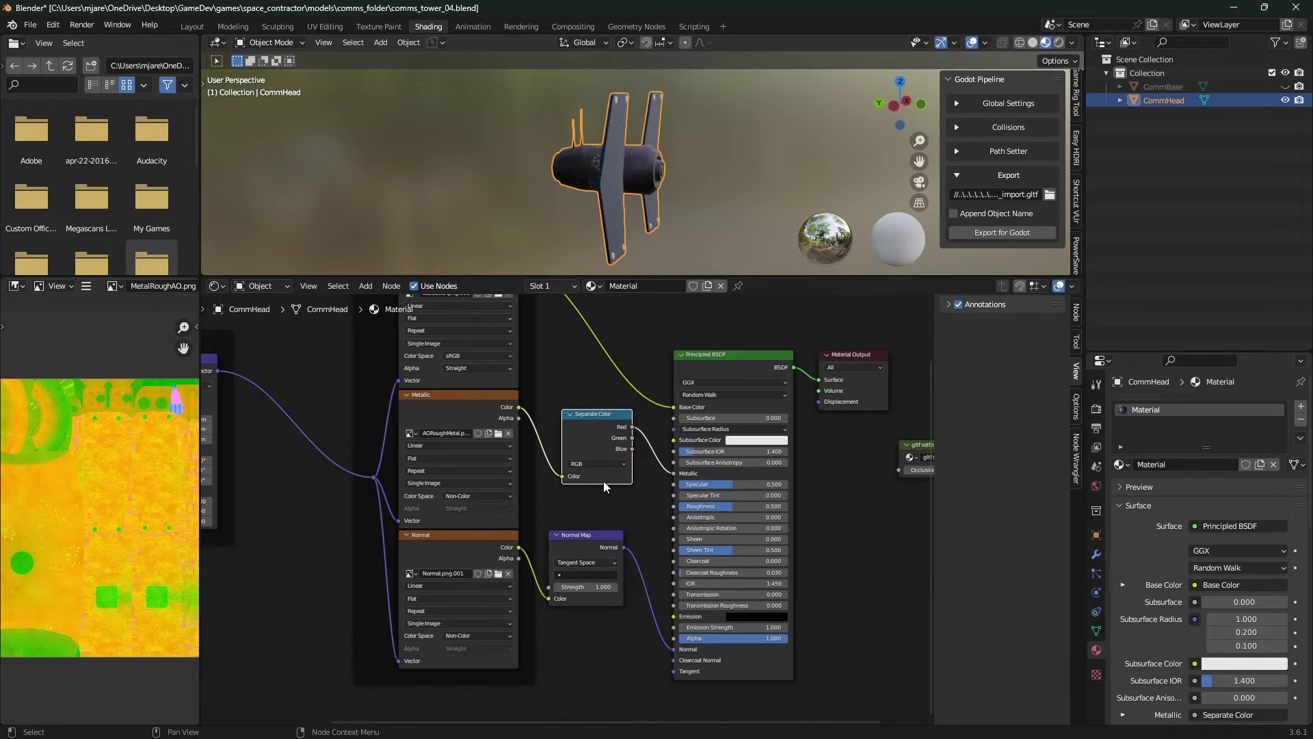
Link the Separate Color node's Green output to the Principled BSDF's Roughness and its Blue output to Metallic.
{"action": "scroll", "coordinate": [605, 487], "scroll_direction": "up", "scroll_amount": 3}
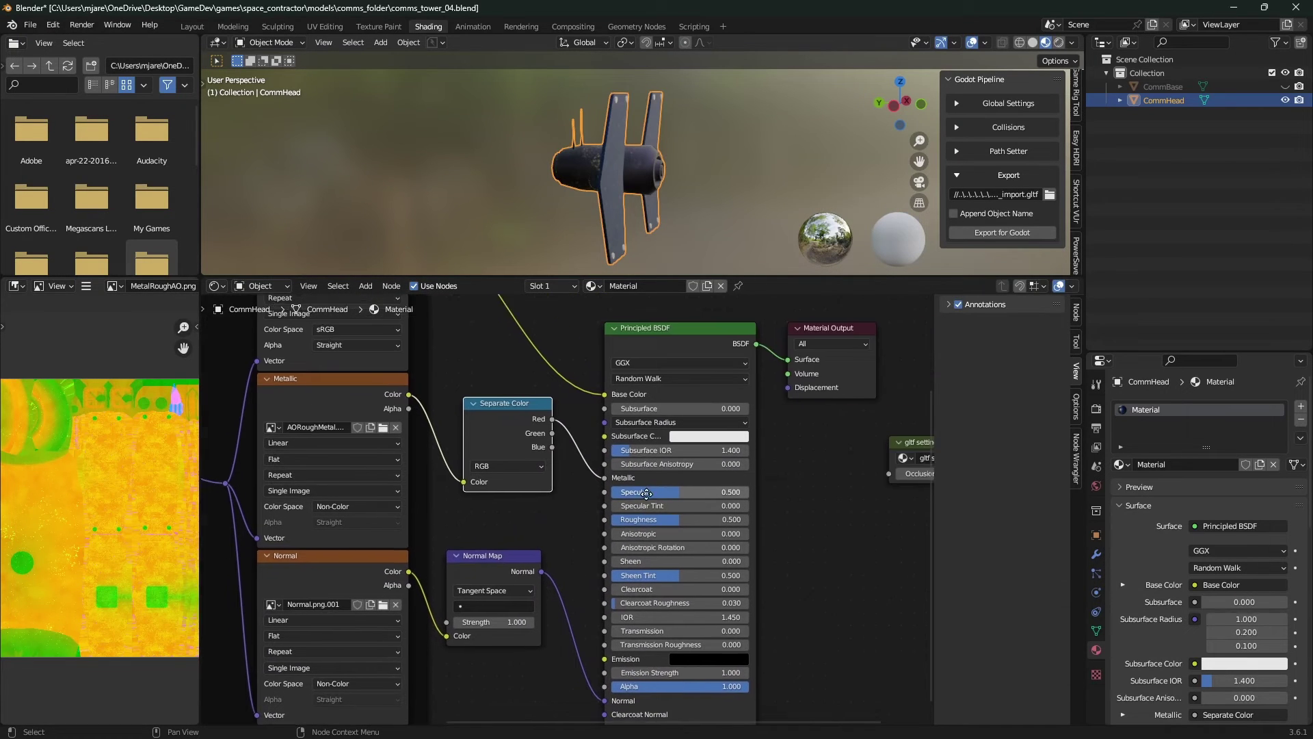
{"action": "scroll", "coordinate": [645, 492], "scroll_direction": "down", "scroll_amount": 1}
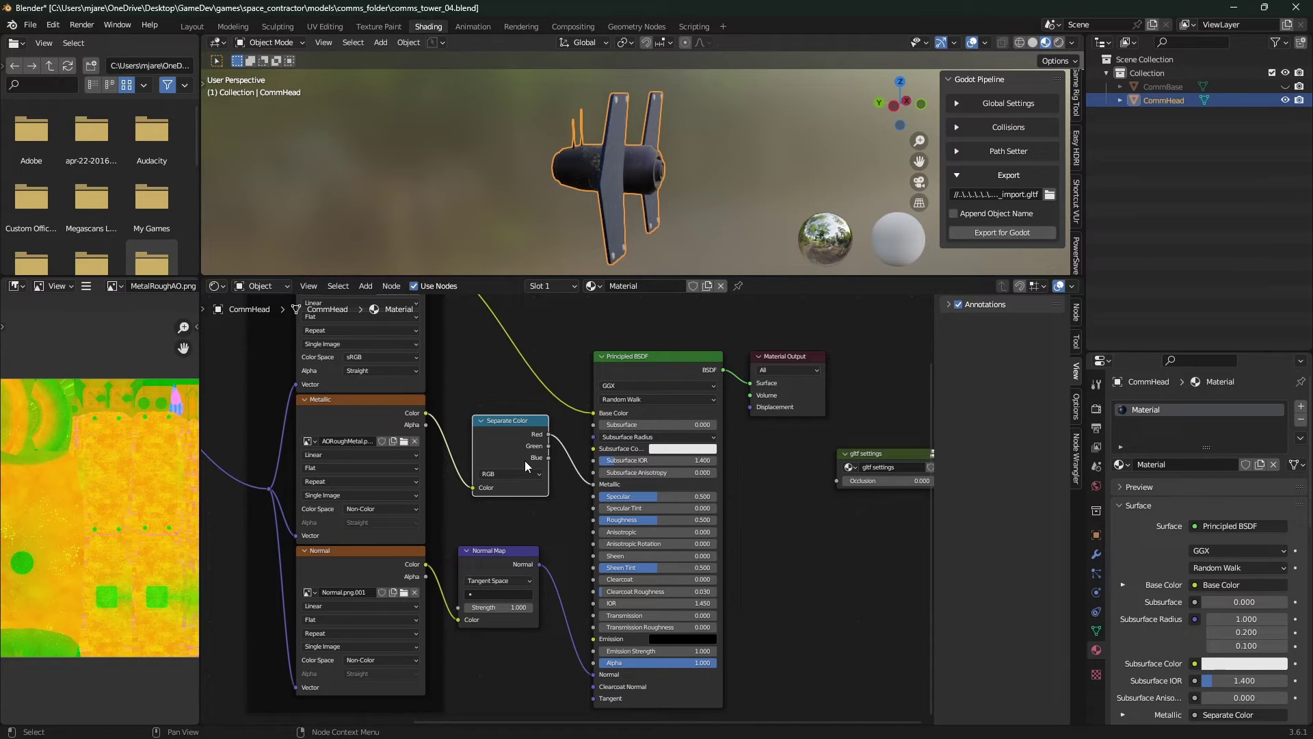
{"action": "left_click_drag", "start_coordinate": [549, 445], "coordinate": [585, 528]}
{"action": "left_click_drag", "start_coordinate": [591, 477], "coordinate": [591, 484]}
{"action": "middle_click_drag", "start_coordinate": [777, 496], "coordinate": [687, 457]}
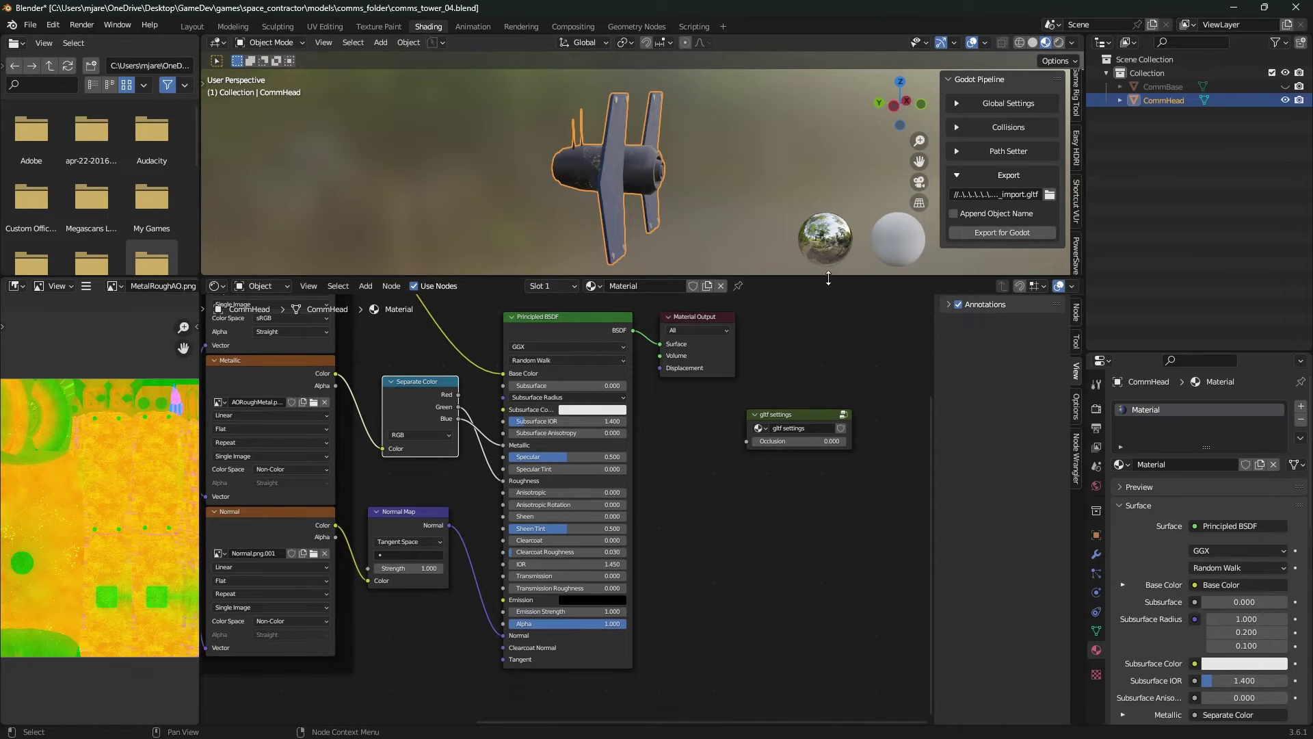
Move the existing gltf settings node above the Material Output and rename its group to gltf settingsx.
{"action": "left_click_drag", "start_coordinate": [829, 278], "coordinate": [829, 189]}
{"action": "middle_click_drag", "start_coordinate": [529, 457], "coordinate": [559, 472]}
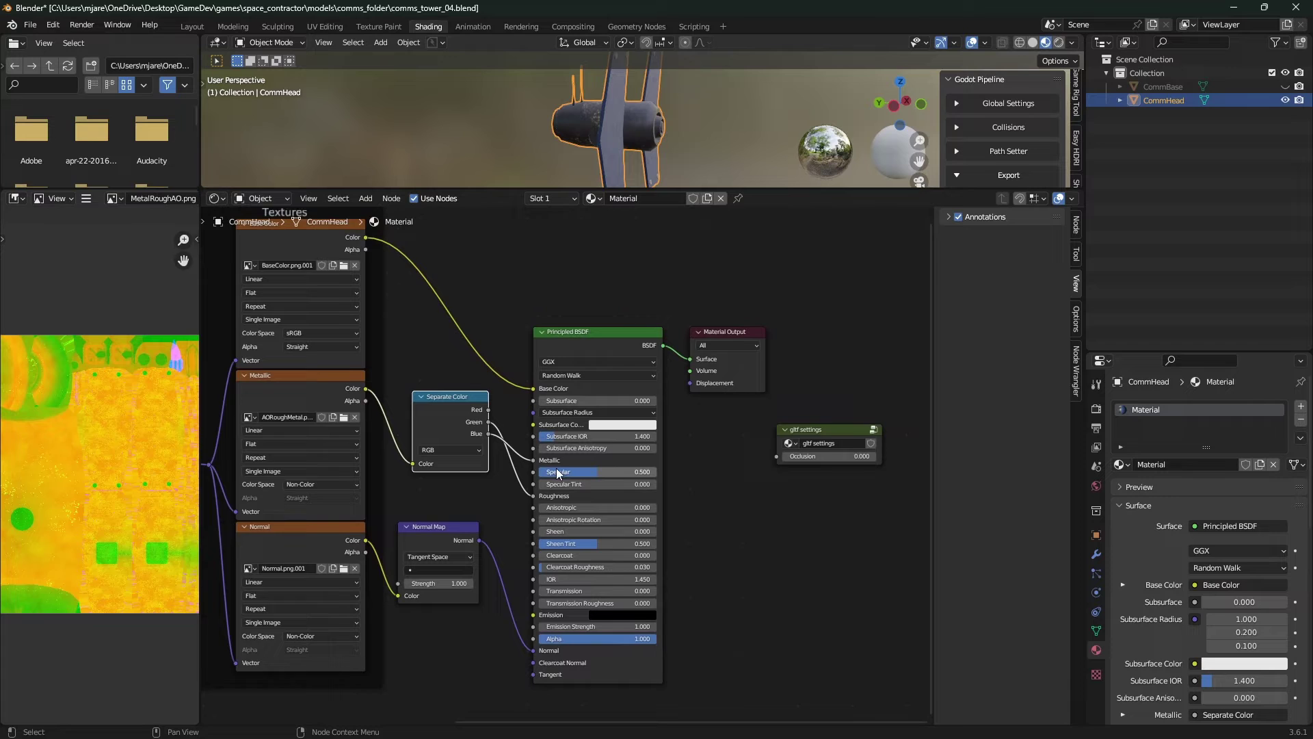
{"action": "middle_click_drag", "start_coordinate": [711, 466], "coordinate": [644, 465]}
{"action": "left_click_drag", "start_coordinate": [749, 439], "coordinate": [740, 274]}
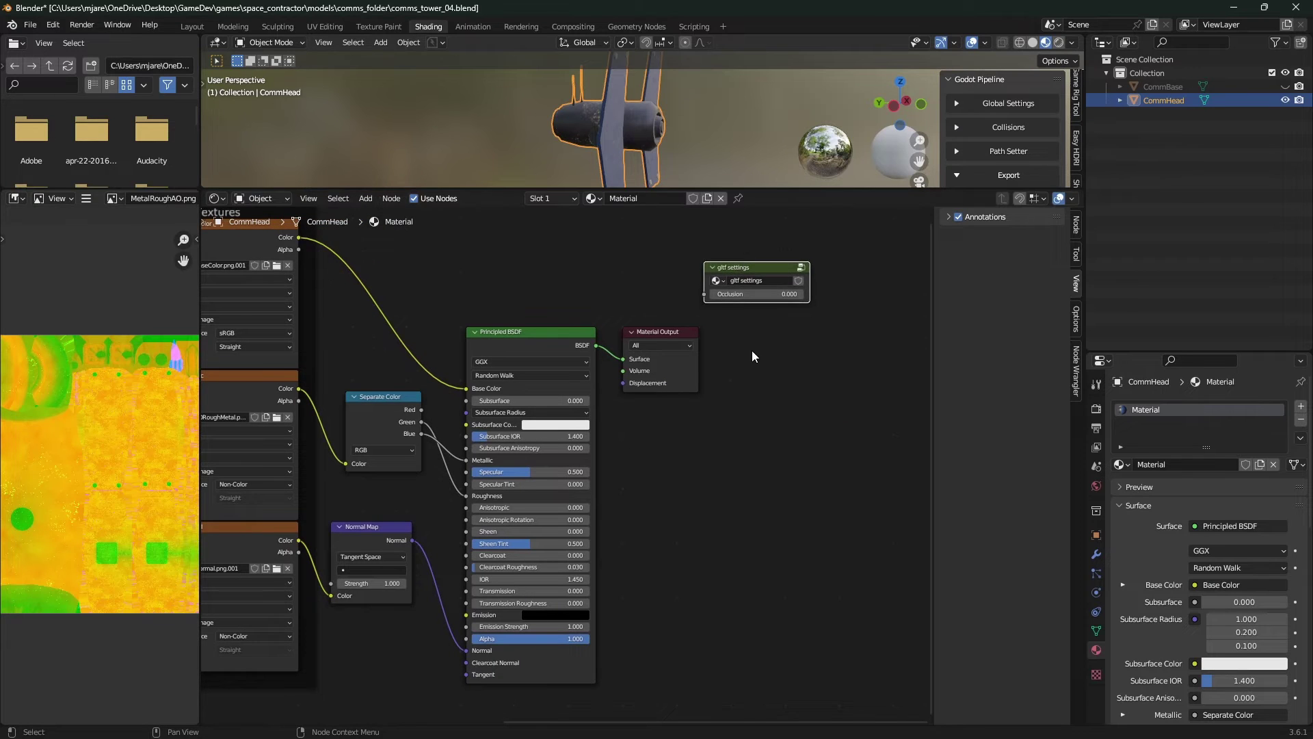
{"action": "scroll", "coordinate": [725, 376], "scroll_direction": "up", "scroll_amount": 2}
{"action": "scroll", "coordinate": [767, 366], "scroll_direction": "down", "scroll_amount": 2}
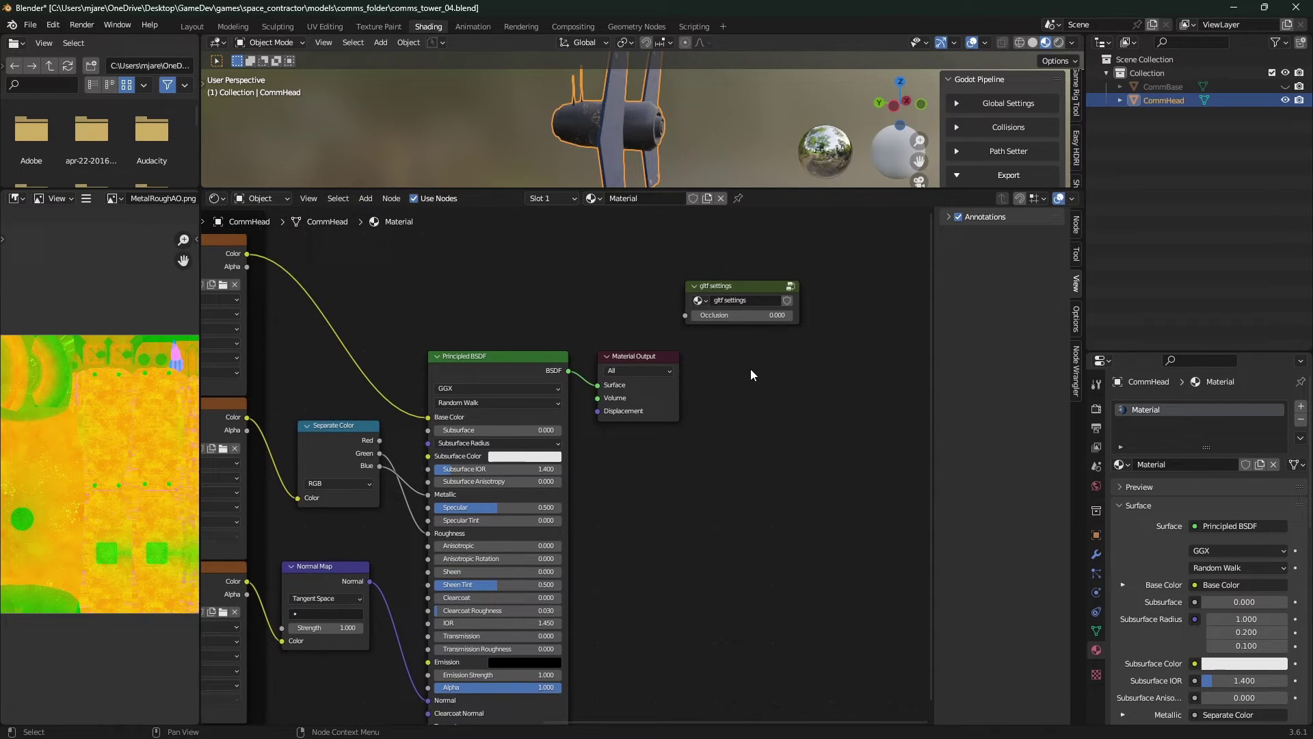
{"action": "left_click", "coordinate": [747, 302]}
Add an Image Texture node below the Material Output and turn it into a node group.
{"action": "key", "text": "shift+a"}
{"action": "type", "text": "image te"}
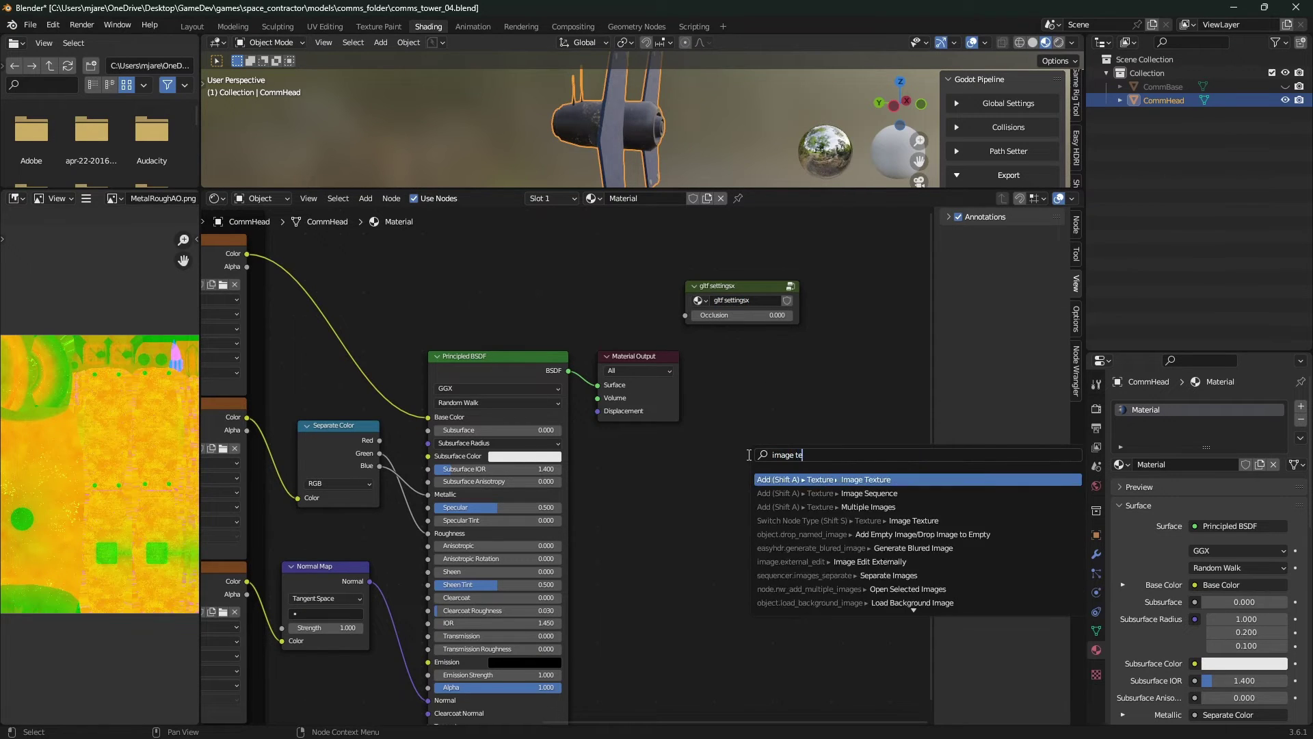
{"action": "key", "text": "Return"}
{"action": "left_click", "coordinate": [627, 449]}
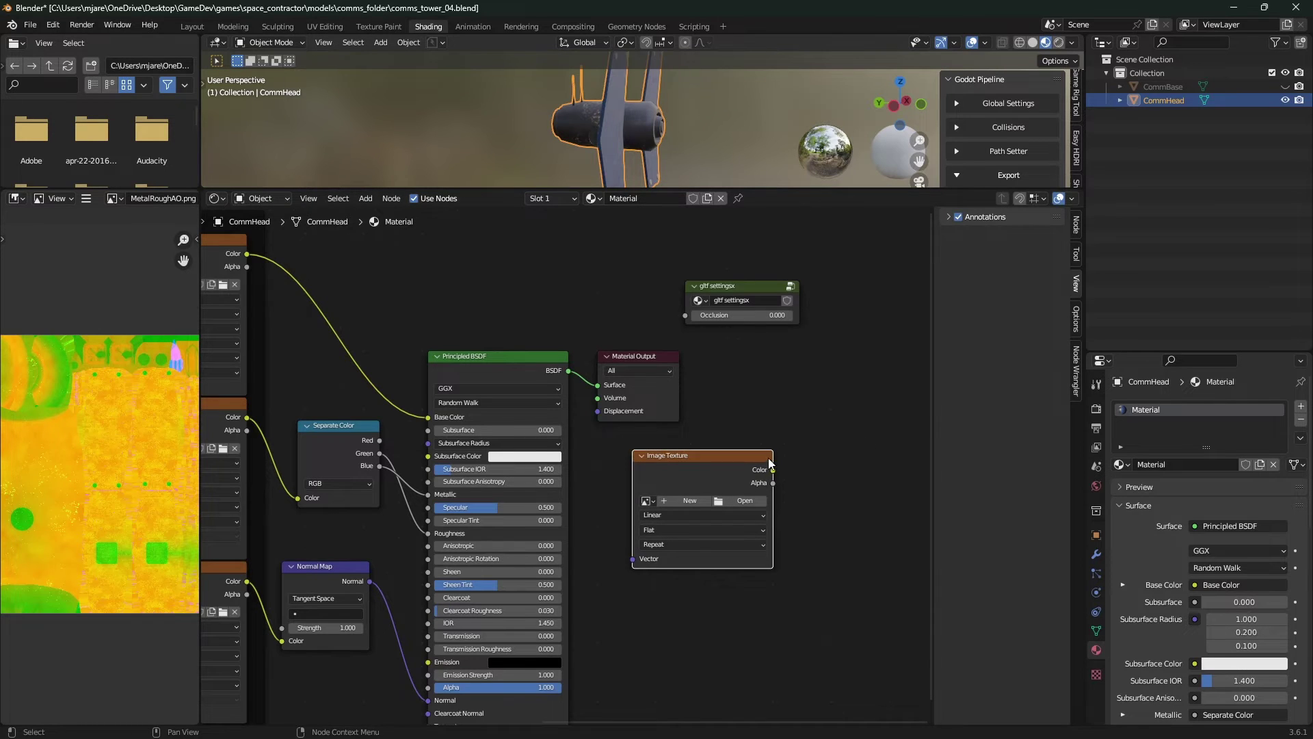
{"action": "key", "text": "ctrl+g"}
Delete the Image Texture node inside the group and remove the group's Vector input and its Color and Alpha outputs.
{"action": "left_click", "coordinate": [681, 482]}
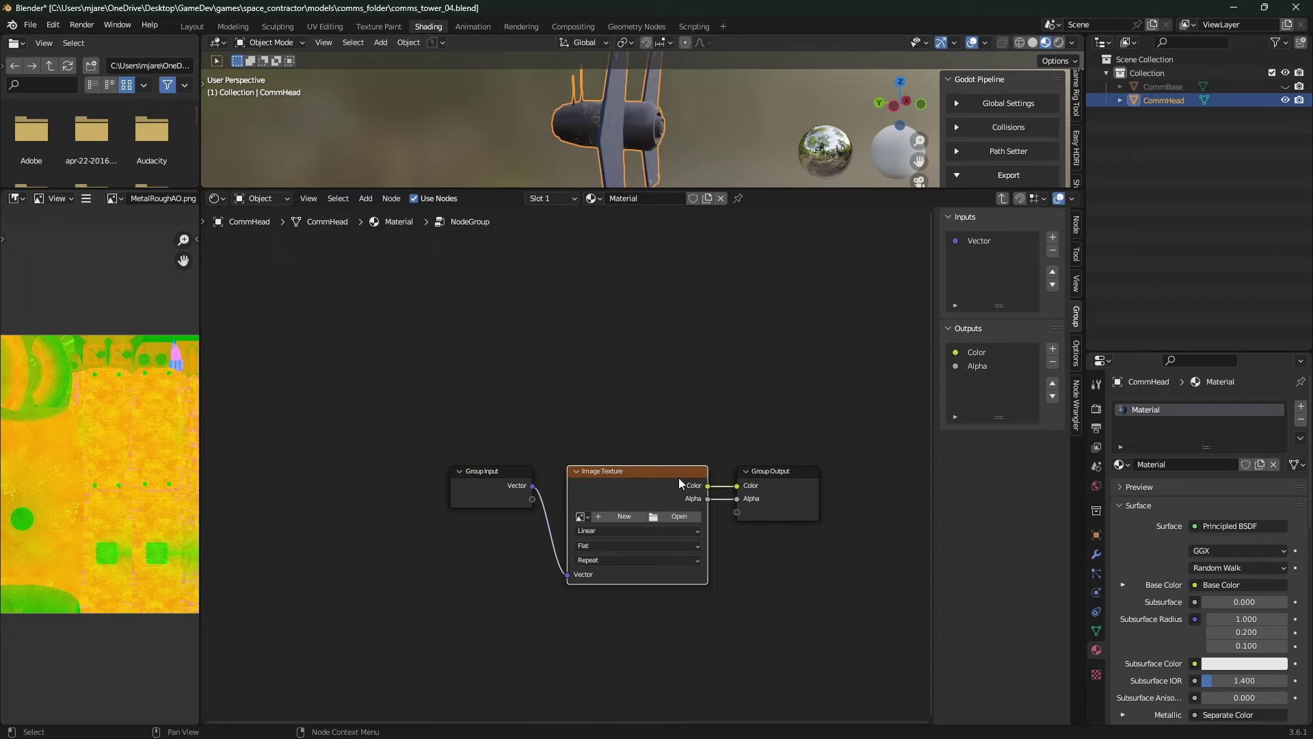
{"action": "key", "text": "x"}
{"action": "left_click", "coordinate": [518, 480]}
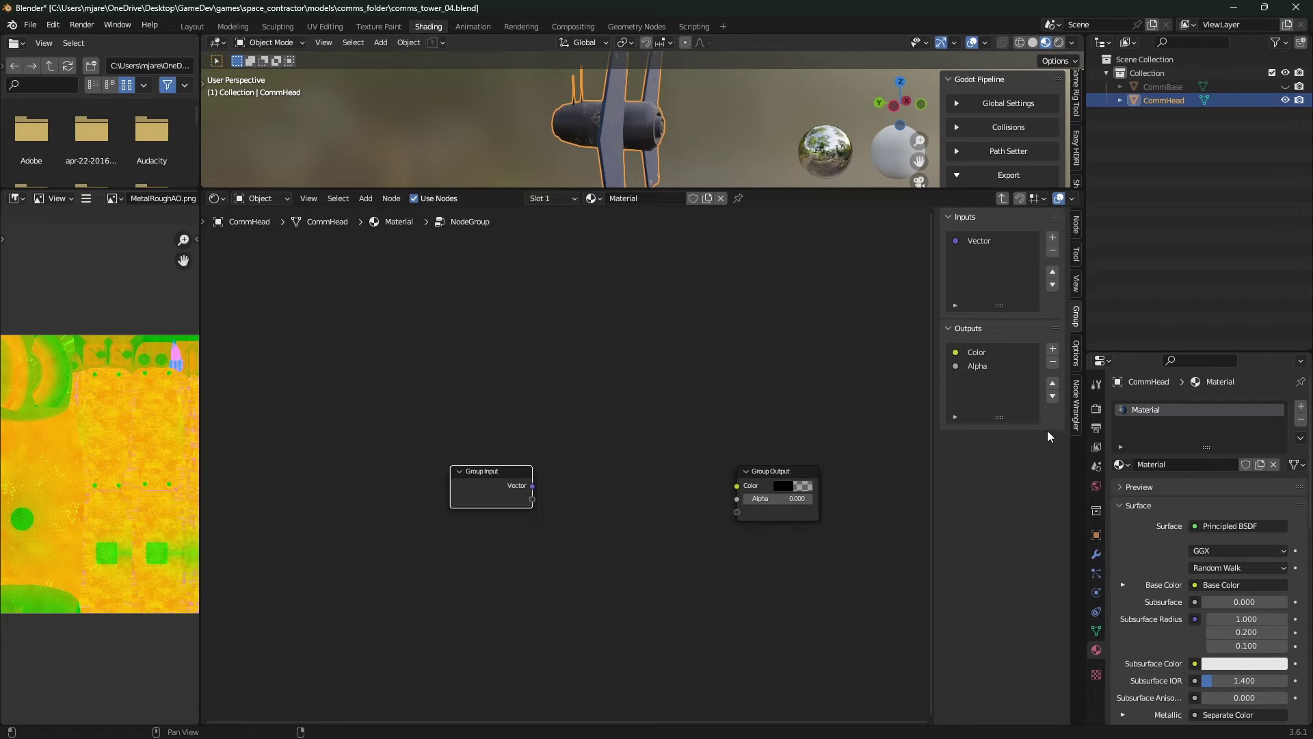
{"action": "left_click", "coordinate": [1004, 239]}
{"action": "left_click", "coordinate": [1052, 251]}
{"action": "left_click", "coordinate": [1003, 353]}
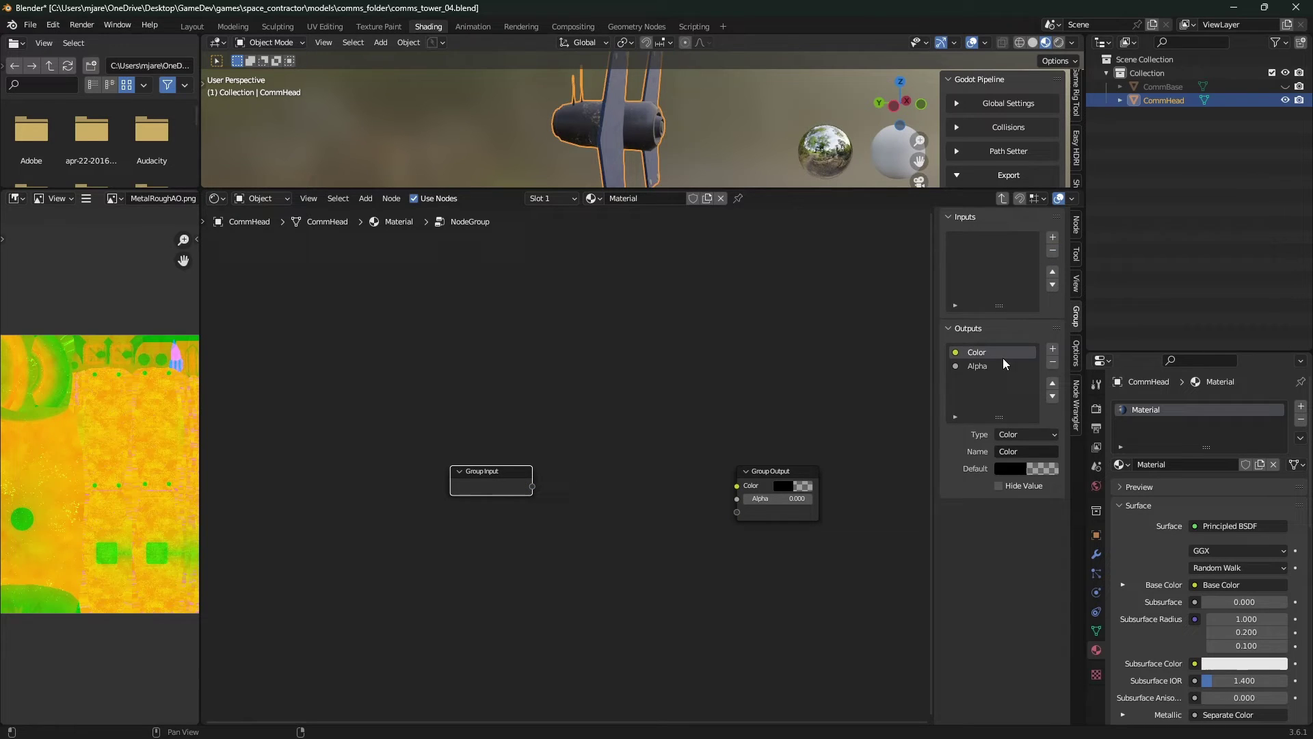
{"action": "left_click", "coordinate": [1053, 362]}
{"action": "left_click", "coordinate": [1053, 363]}
Add a float group input named Occlusion and return to the main material node tree.
{"action": "left_click", "coordinate": [1053, 237]}
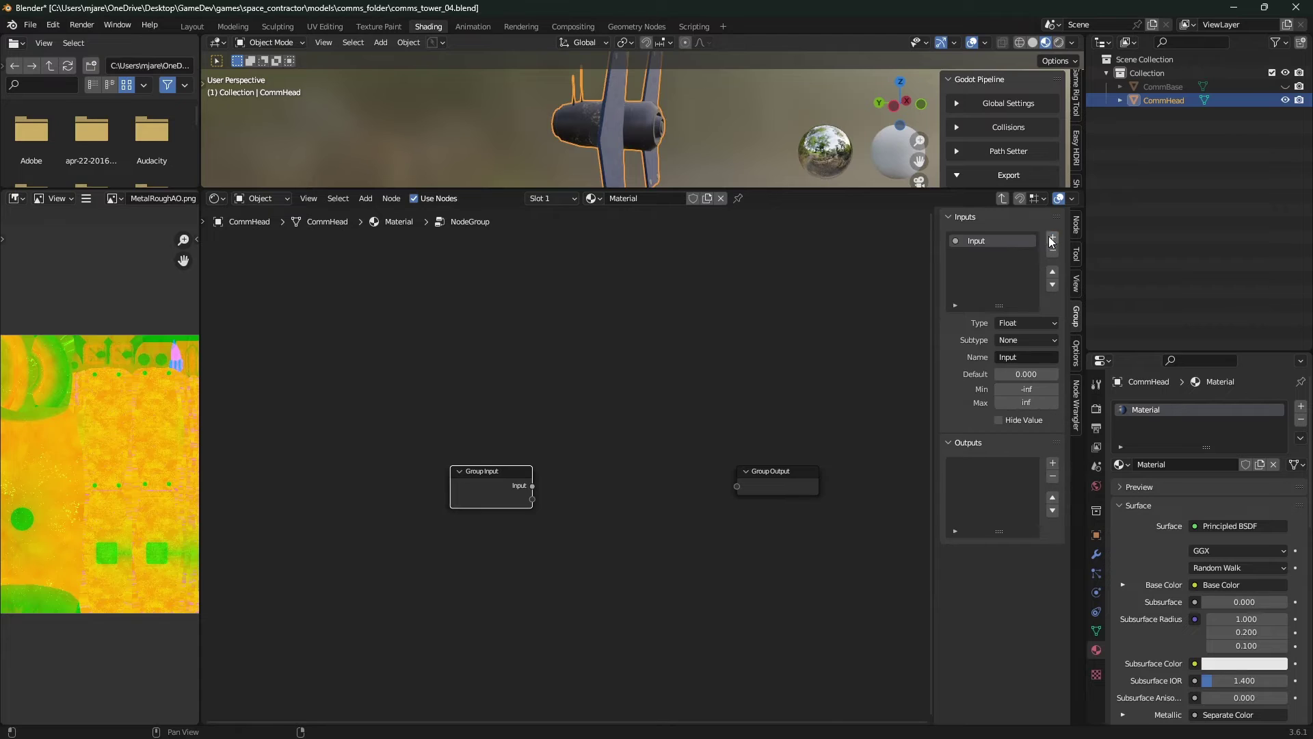
{"action": "double_click", "coordinate": [999, 241]}
{"action": "type", "text": "Occlusion"}
{"action": "key", "text": "Return"}
{"action": "left_click", "coordinate": [741, 311]}
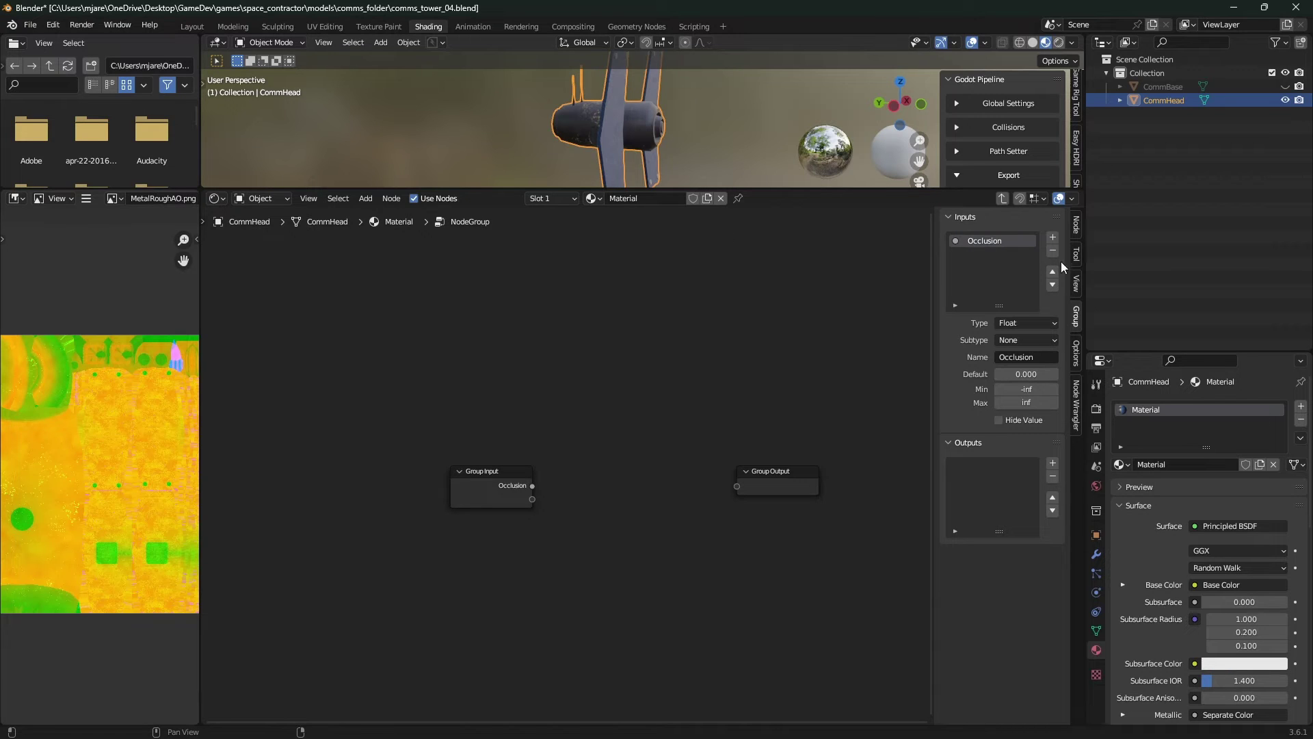
{"action": "left_click", "coordinate": [1002, 198]}
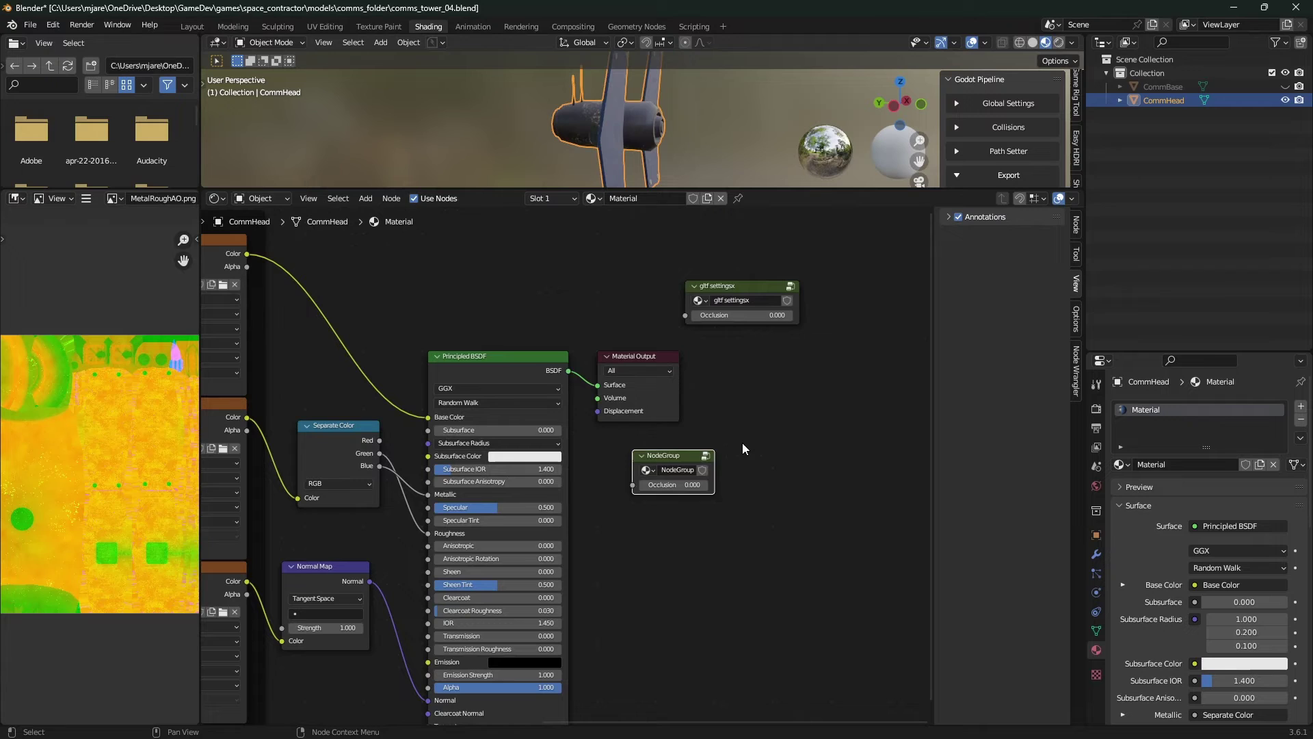
Rename the new node group to gltf settings and delete the old gltf settingsx node.
{"action": "left_click_drag", "start_coordinate": [683, 456], "coordinate": [774, 431]}
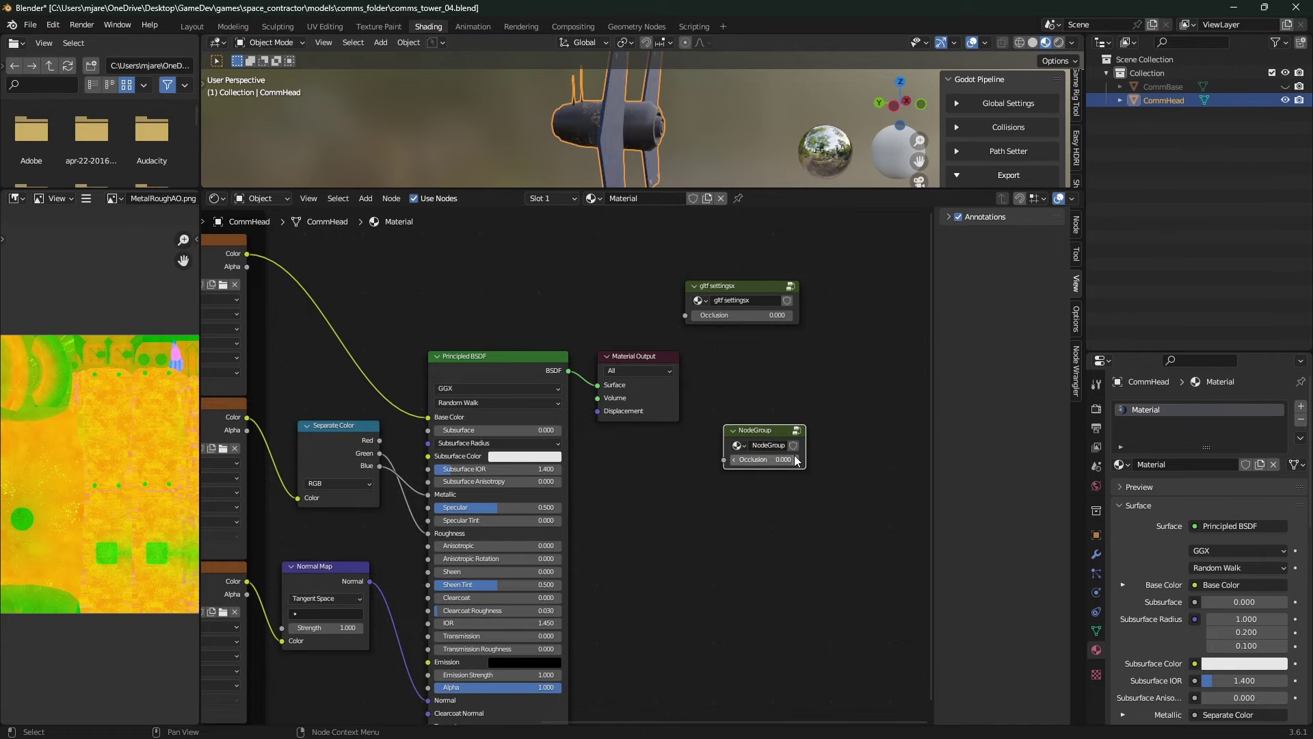
{"action": "left_click", "coordinate": [767, 445]}
{"action": "type", "text": "gltf settings"}
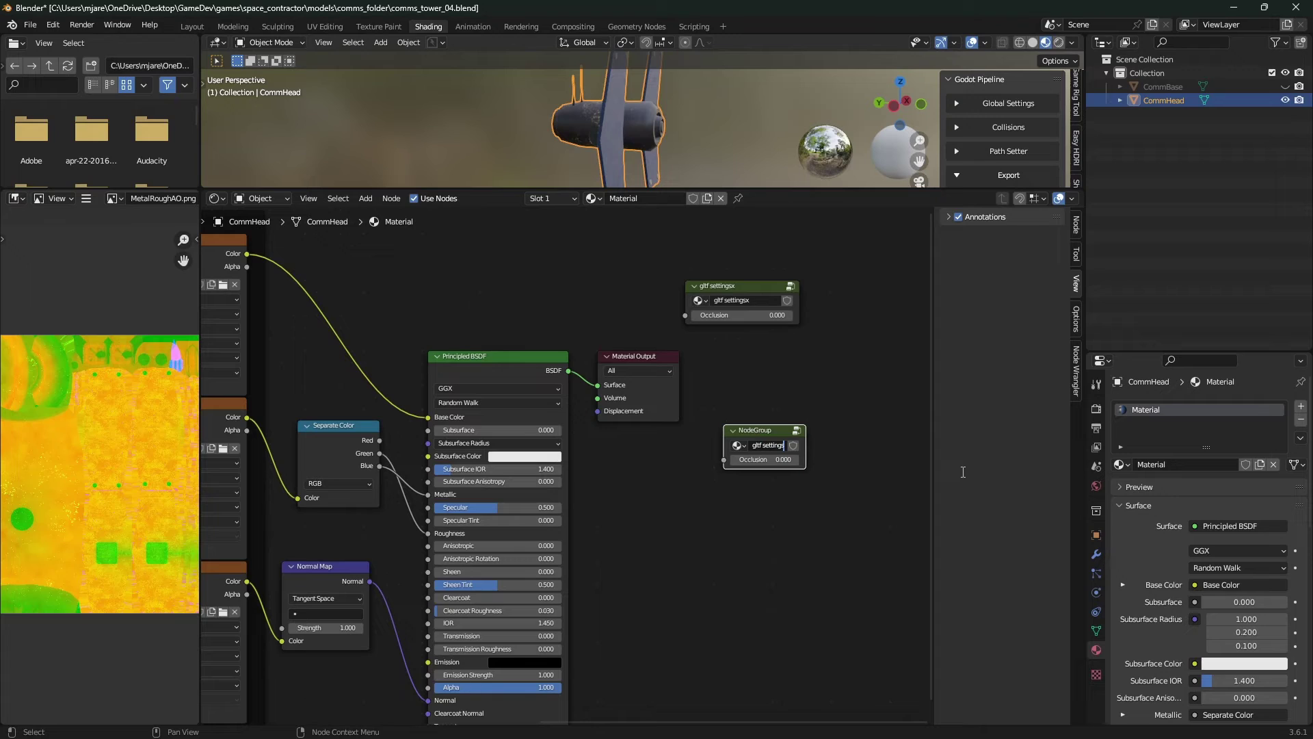
{"action": "key", "text": "Return"}
{"action": "left_click", "coordinate": [751, 284]}
{"action": "key", "text": "x"}
Link the Separate Color node's Red output to the Occlusion input of the gltf settings node.
{"action": "left_click_drag", "start_coordinate": [773, 429], "coordinate": [760, 421]}
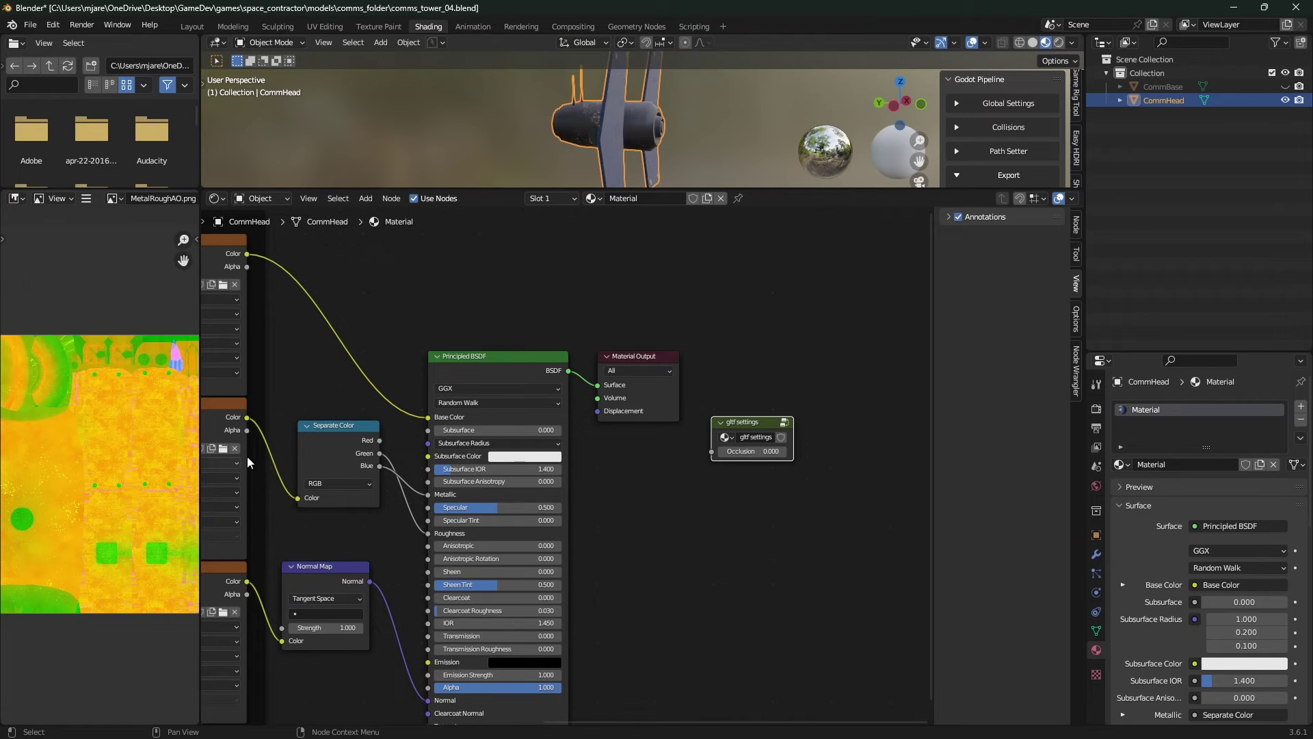
{"action": "left_click_drag", "start_coordinate": [379, 440], "coordinate": [712, 452]}
{"action": "scroll", "coordinate": [587, 543], "scroll_direction": "down", "scroll_amount": 3}
{"action": "middle_click_drag", "start_coordinate": [587, 542], "coordinate": [738, 542]}
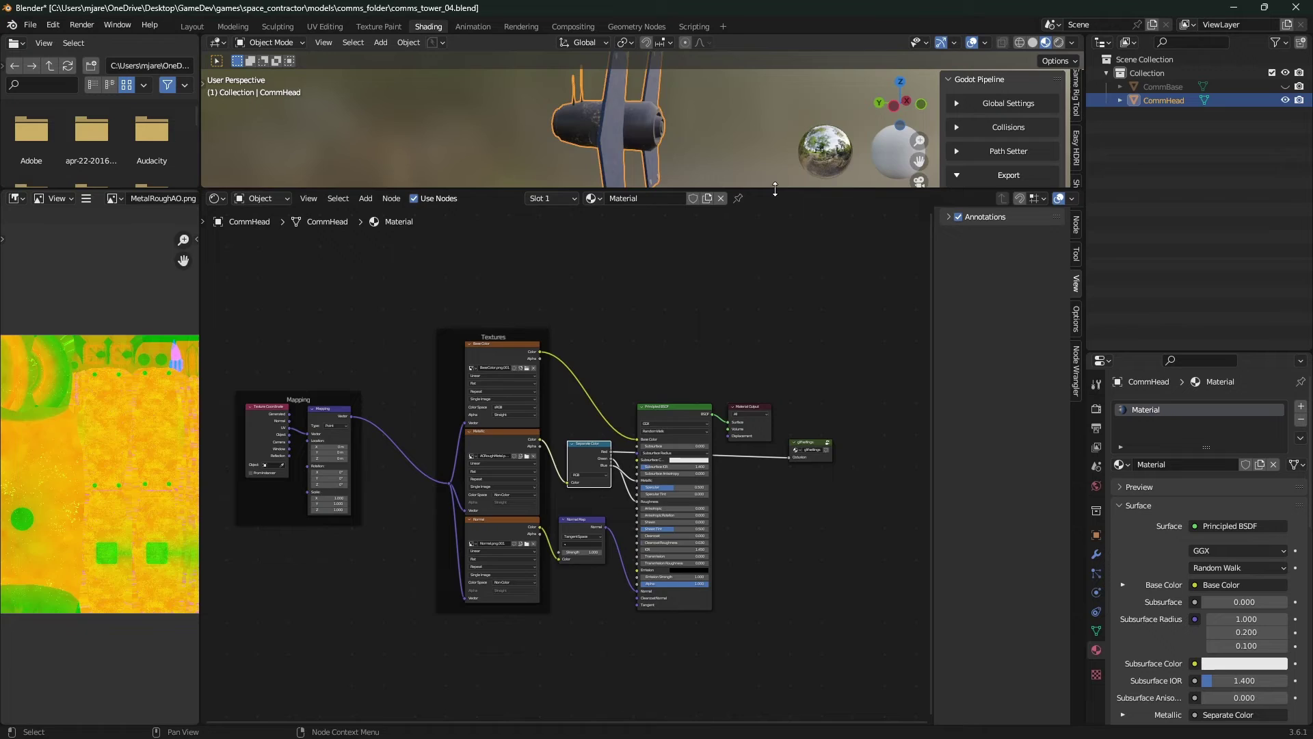
Enlarge the 3D viewport above the node editor and save the Blender file.
{"action": "left_click_drag", "start_coordinate": [762, 191], "coordinate": [762, 566]}
{"action": "scroll", "coordinate": [695, 387], "scroll_direction": "down", "scroll_amount": 2}
{"action": "key", "text": "ctrl+s"}
{"action": "scroll", "coordinate": [650, 334], "scroll_direction": "up", "scroll_amount": 3}
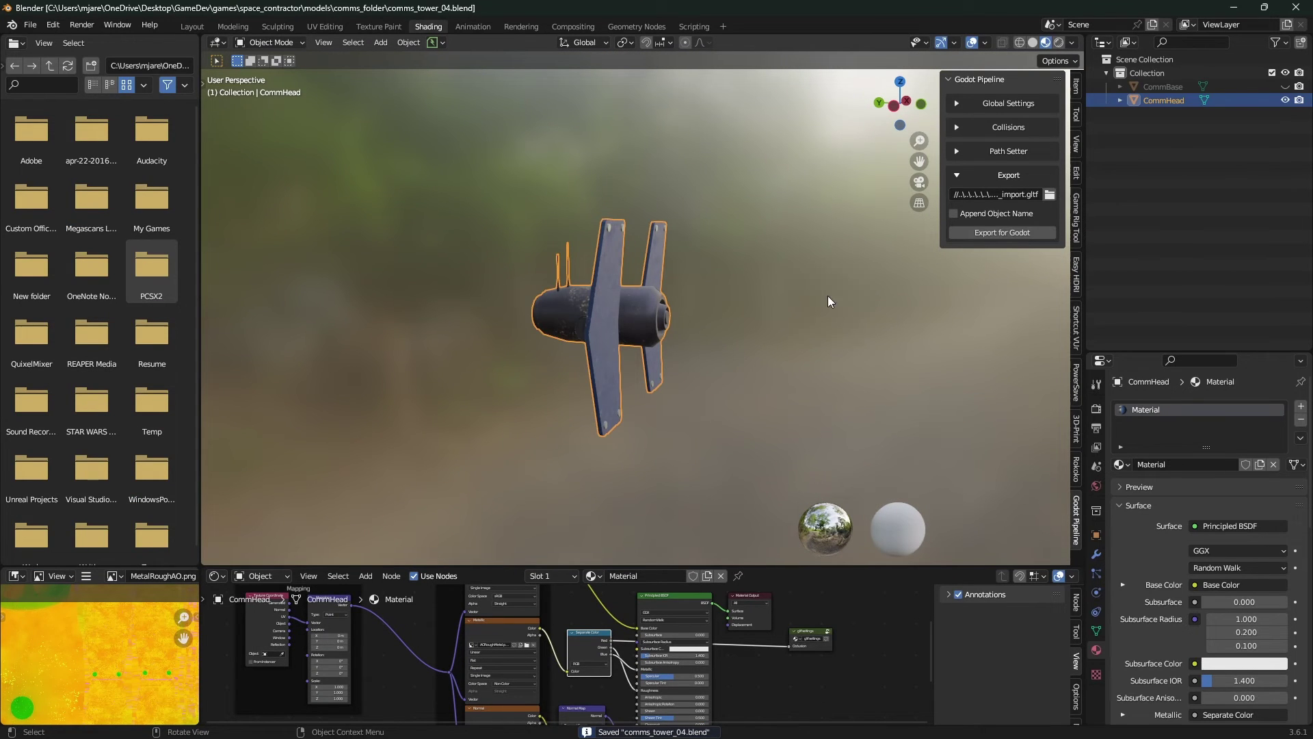
Switch to the Godot Engine and delete the old test_import node from test_scene.
{"action": "key", "text": "alt+Tab"}
{"action": "key", "text": "alt+Tab"}
{"action": "key", "text": "alt+Tab"}
{"action": "key", "text": "alt+Tab"}
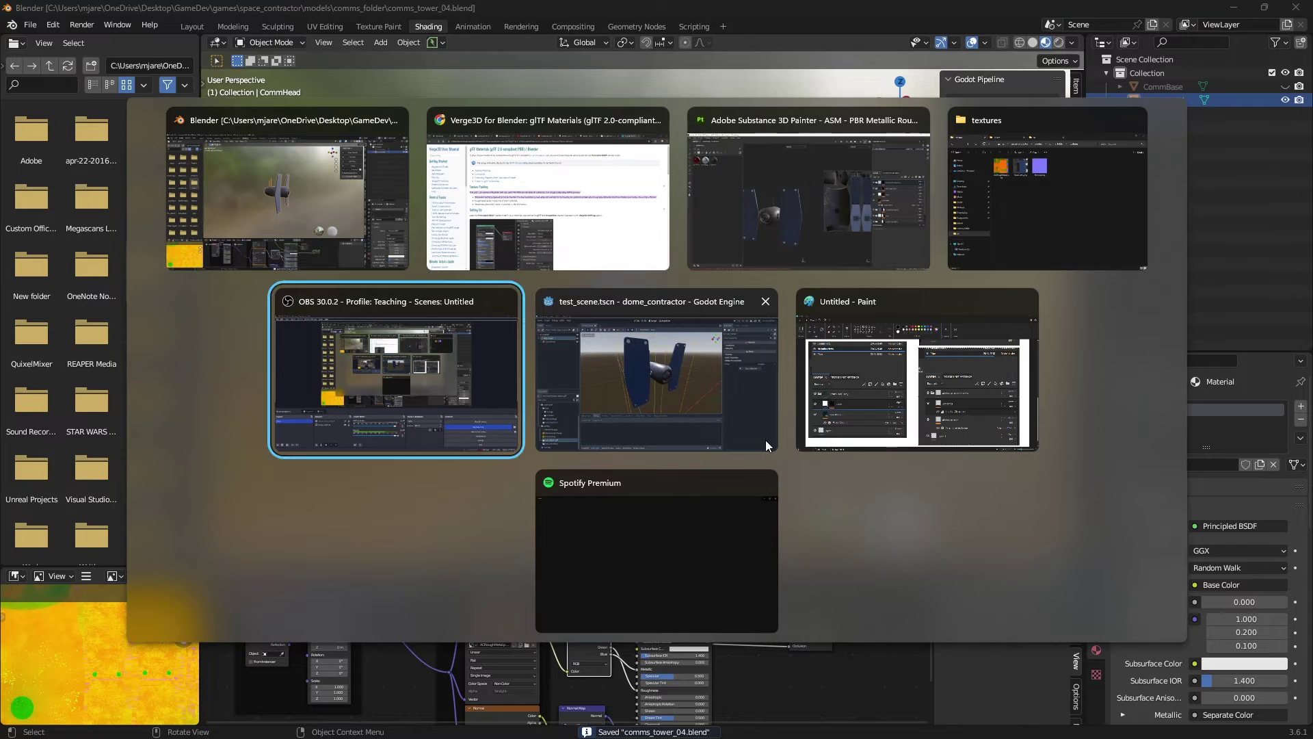
{"action": "key", "text": "alt+Tab"}
{"action": "scroll", "coordinate": [148, 592], "scroll_direction": "up", "scroll_amount": 3}
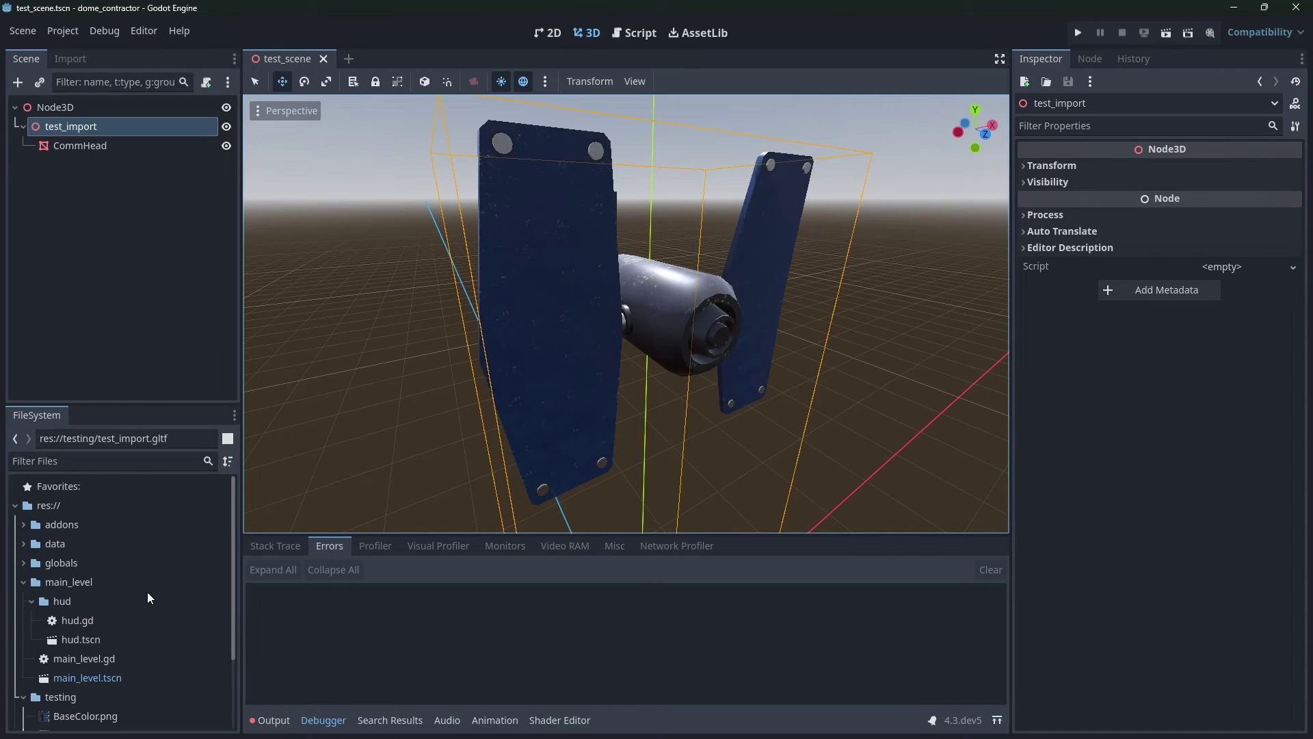
{"action": "left_click", "coordinate": [163, 208]}
{"action": "left_click", "coordinate": [116, 126]}
{"action": "key", "text": "Delete"}
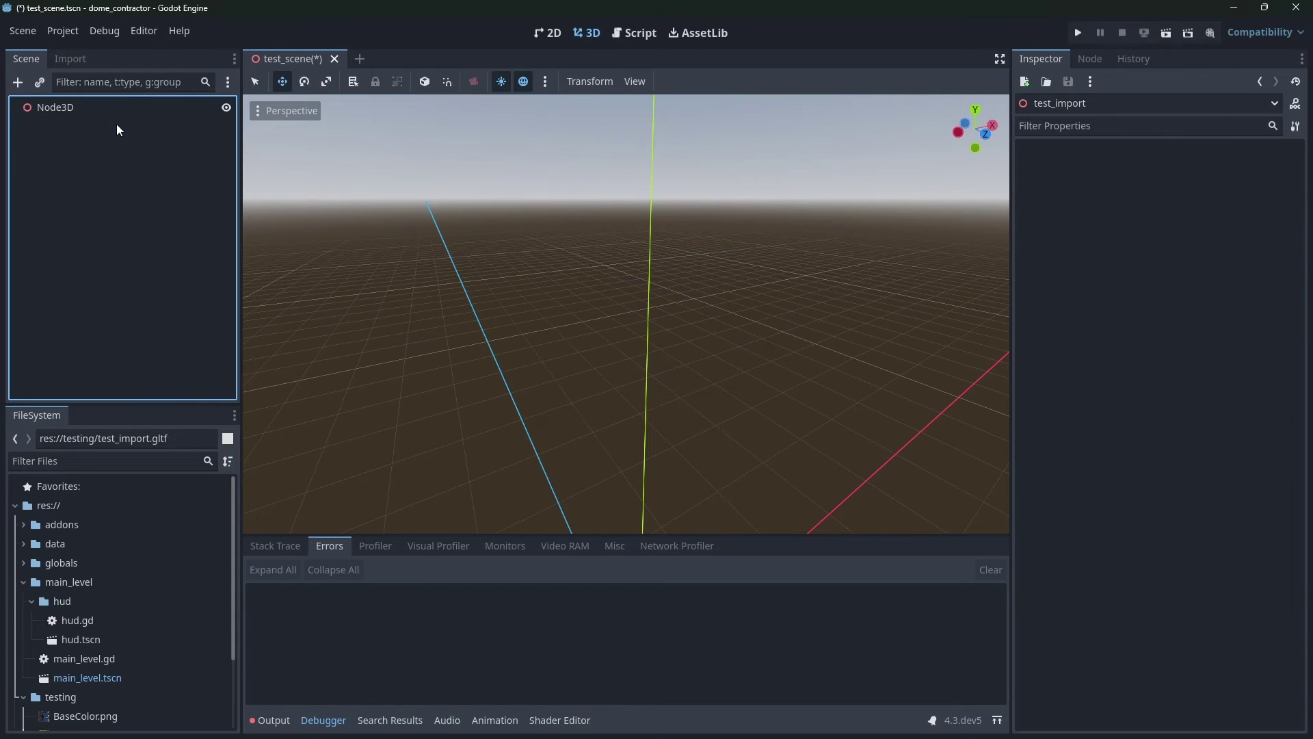
Delete BaseColor.png, MetalRoughAO.png, Normal.png and test_import.gltf from the project's testing folder.
{"action": "left_click", "coordinate": [22, 582]}
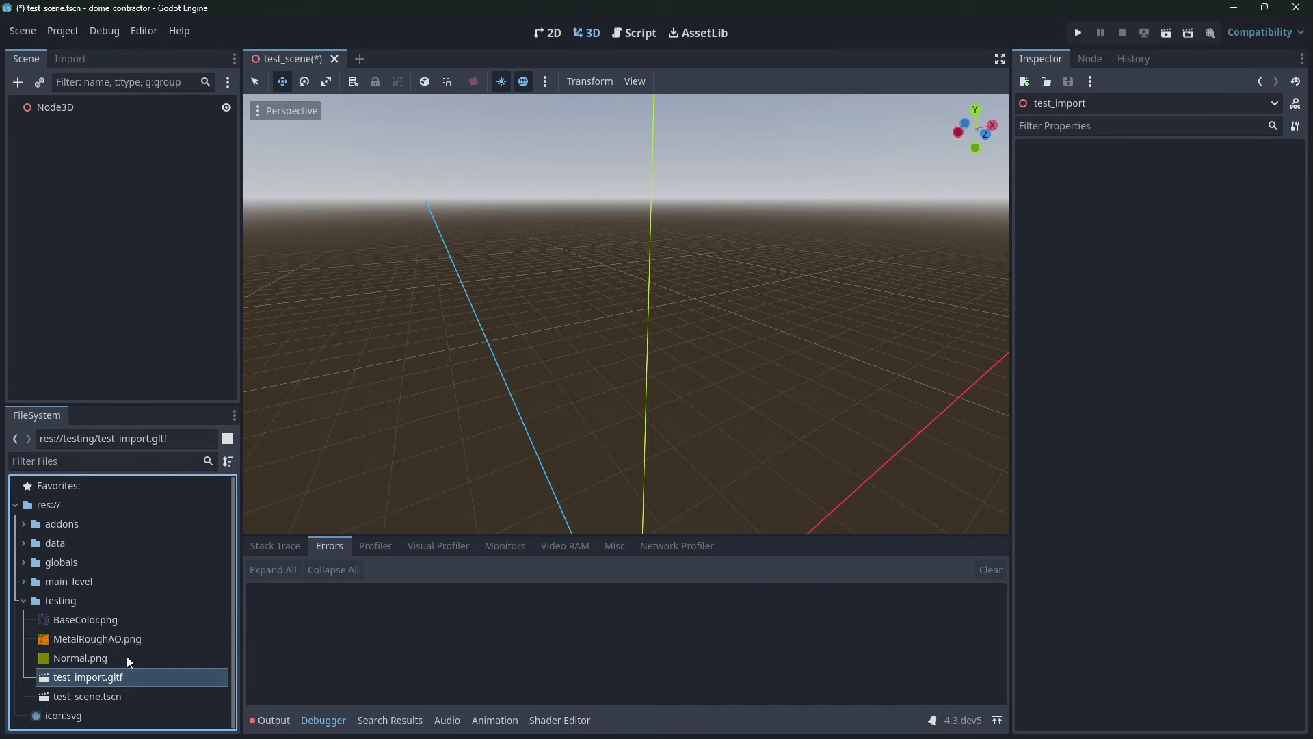
{"action": "left_click", "coordinate": [118, 624], "text": "shift"}
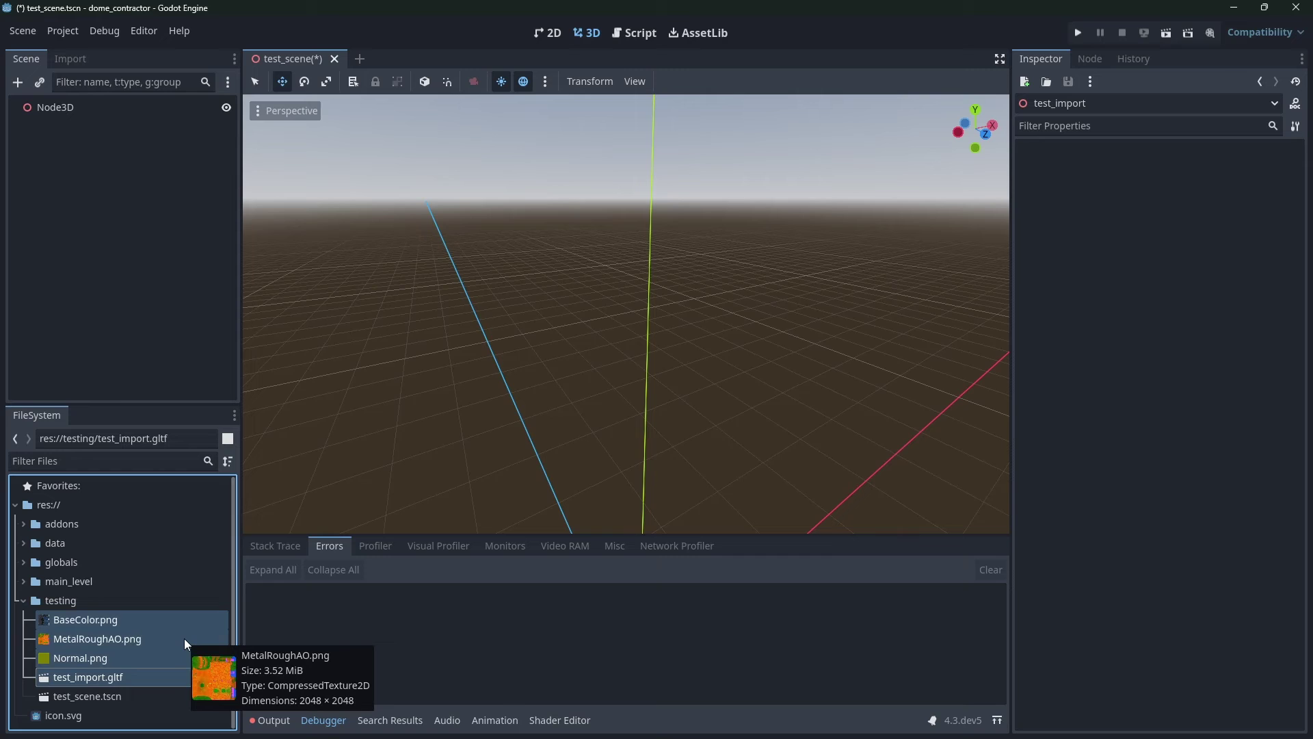
{"action": "key", "text": "Delete"}
{"action": "key", "text": "Return"}
Switch back to Blender and export CommHead for Godot with the Godot Pipeline add-on.
{"action": "key", "text": "alt+Tab"}
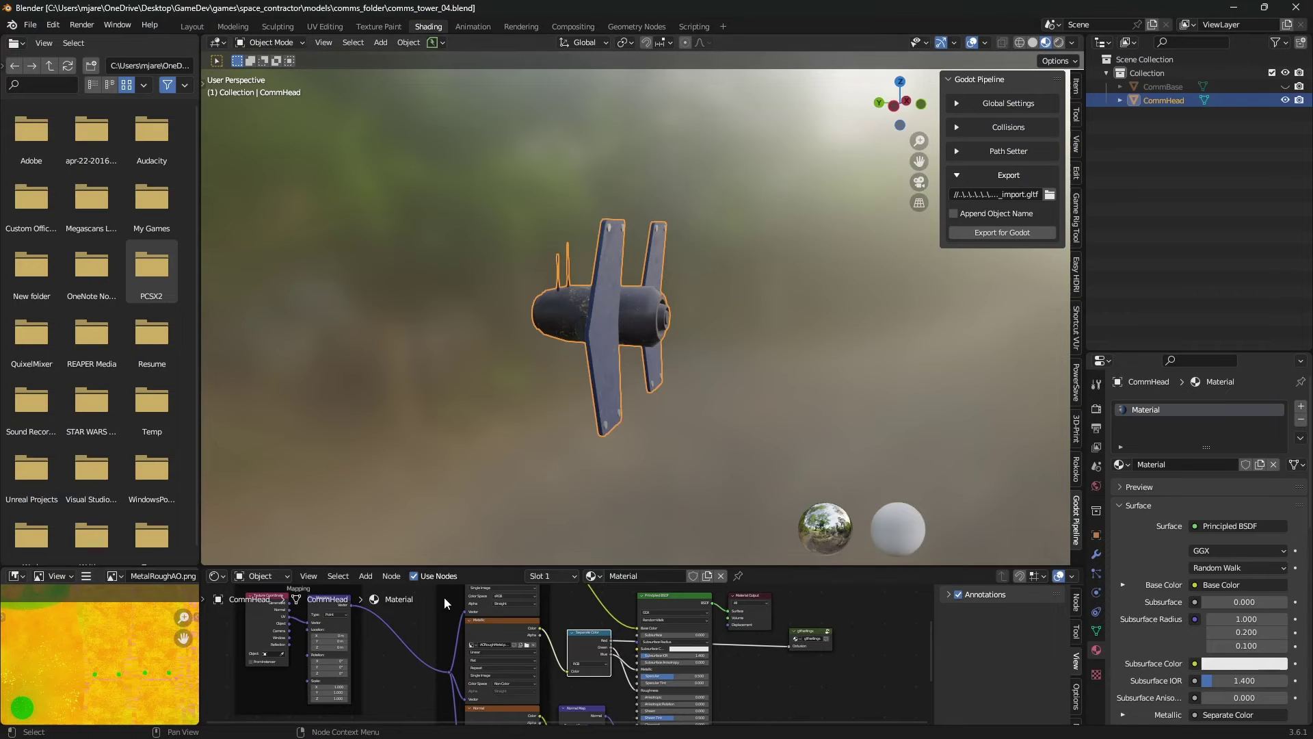
{"action": "middle_click_drag", "start_coordinate": [871, 306], "coordinate": [811, 311]}
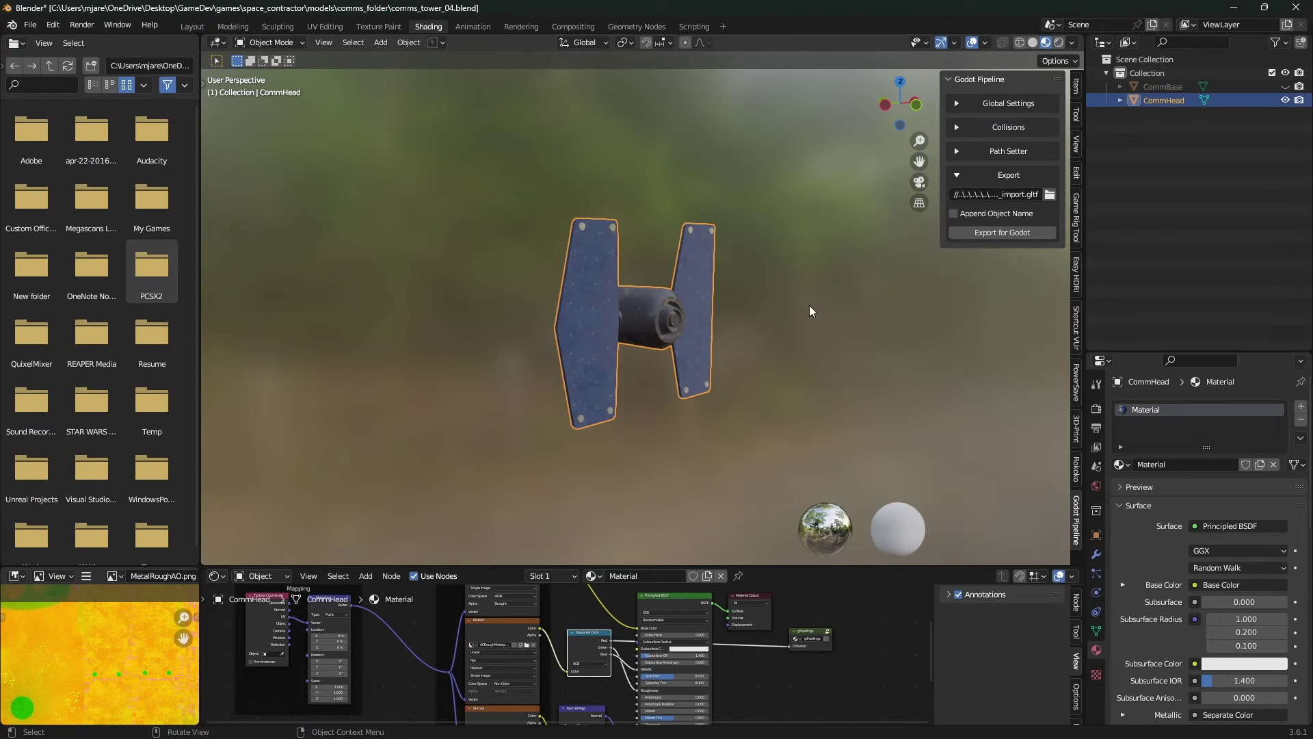
{"action": "left_click", "coordinate": [1004, 229]}
Switch to the Godot Engine and dismiss the AORoughMetal and Normal texture import messages in the error list.
{"action": "key", "text": "alt+Tab"}
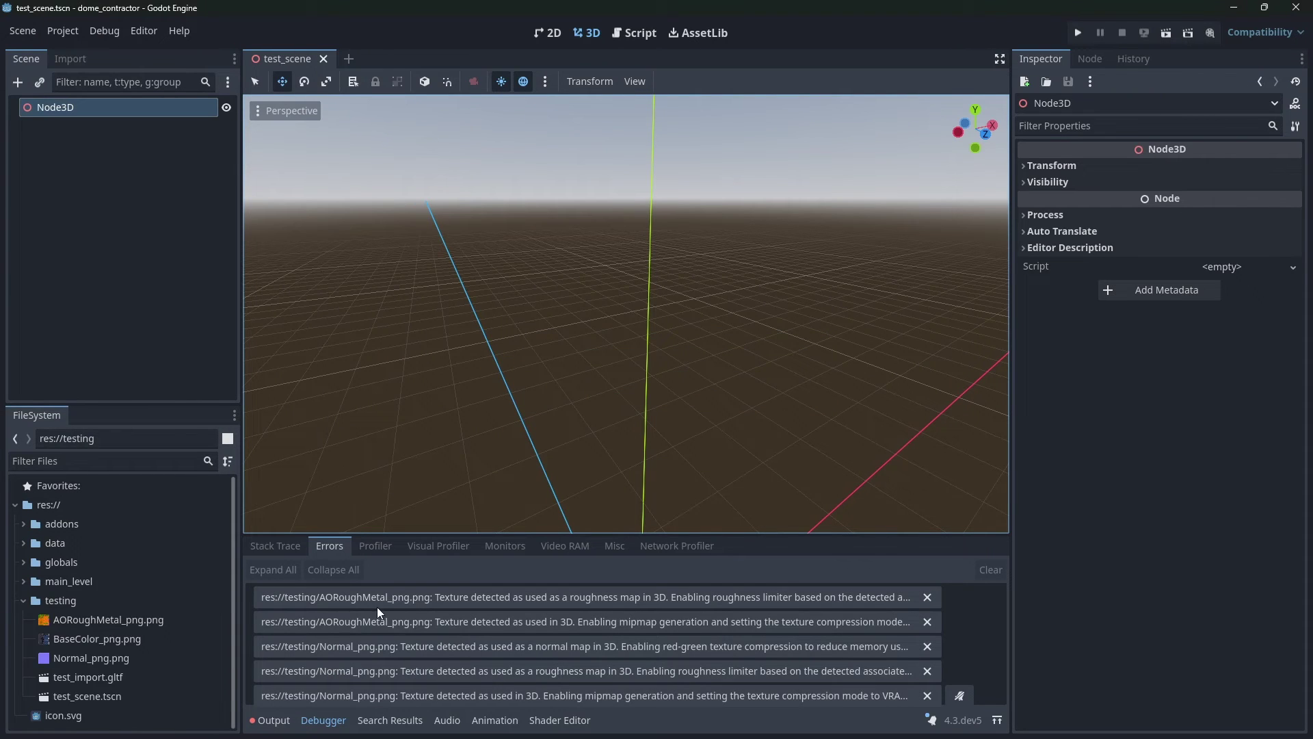
{"action": "left_click", "coordinate": [927, 597]}
{"action": "left_click", "coordinate": [927, 621]}
{"action": "left_click", "coordinate": [927, 647]}
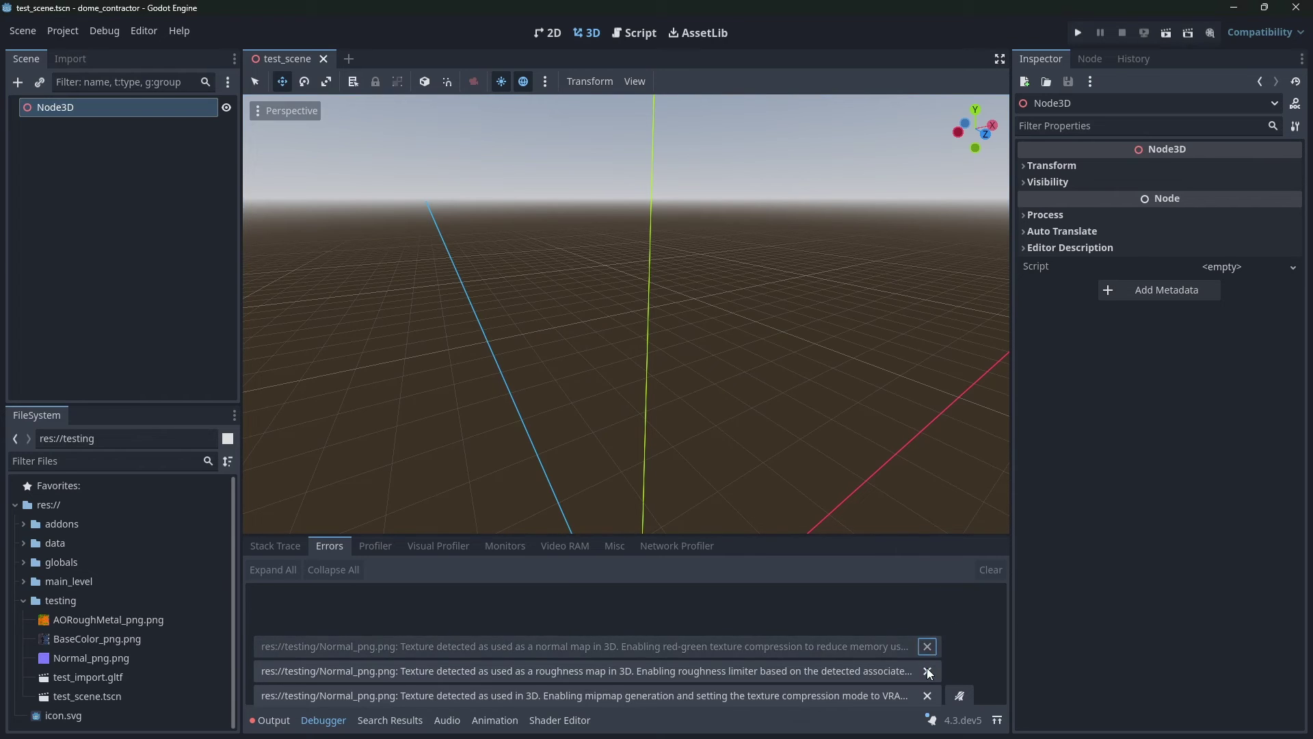
{"action": "left_click", "coordinate": [927, 671]}
{"action": "left_click", "coordinate": [927, 695]}
Place an instance of test_import.gltf under Node3D and view the imported model in the scene.
{"action": "left_click", "coordinate": [122, 679]}
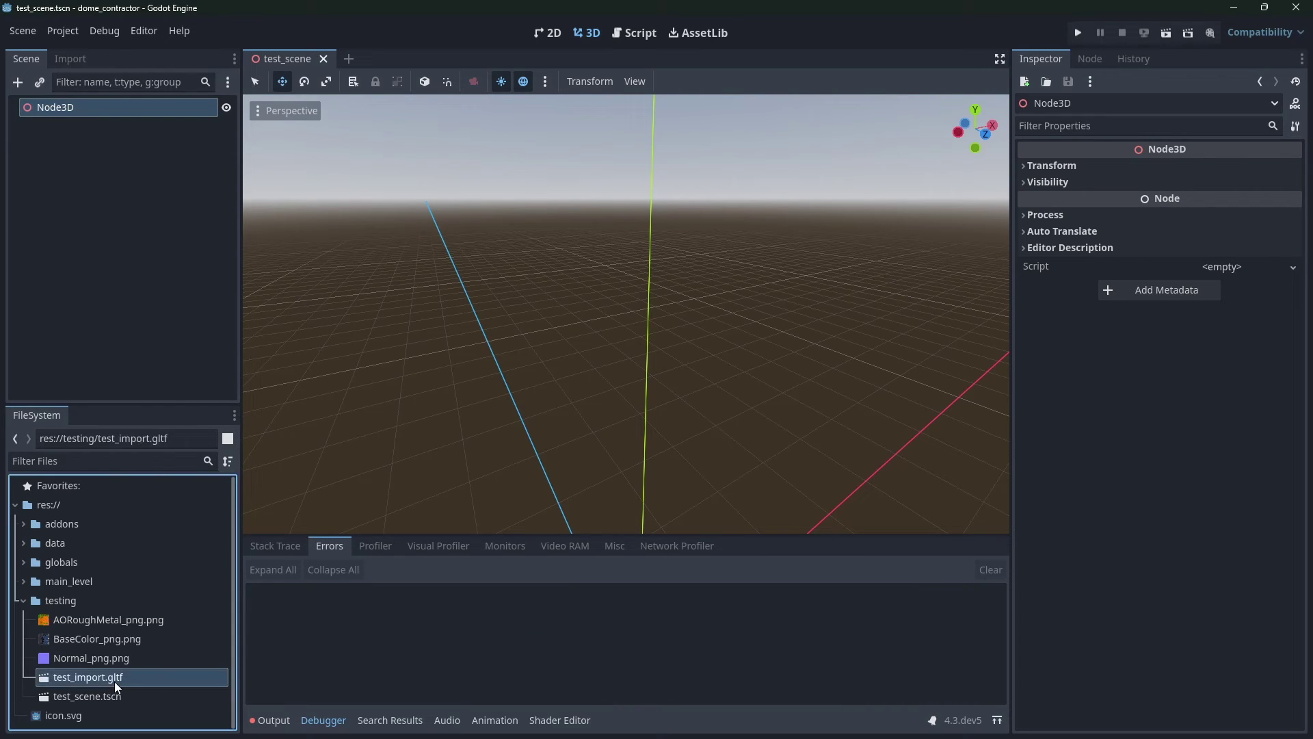
{"action": "left_click_drag", "start_coordinate": [116, 686], "coordinate": [110, 119]}
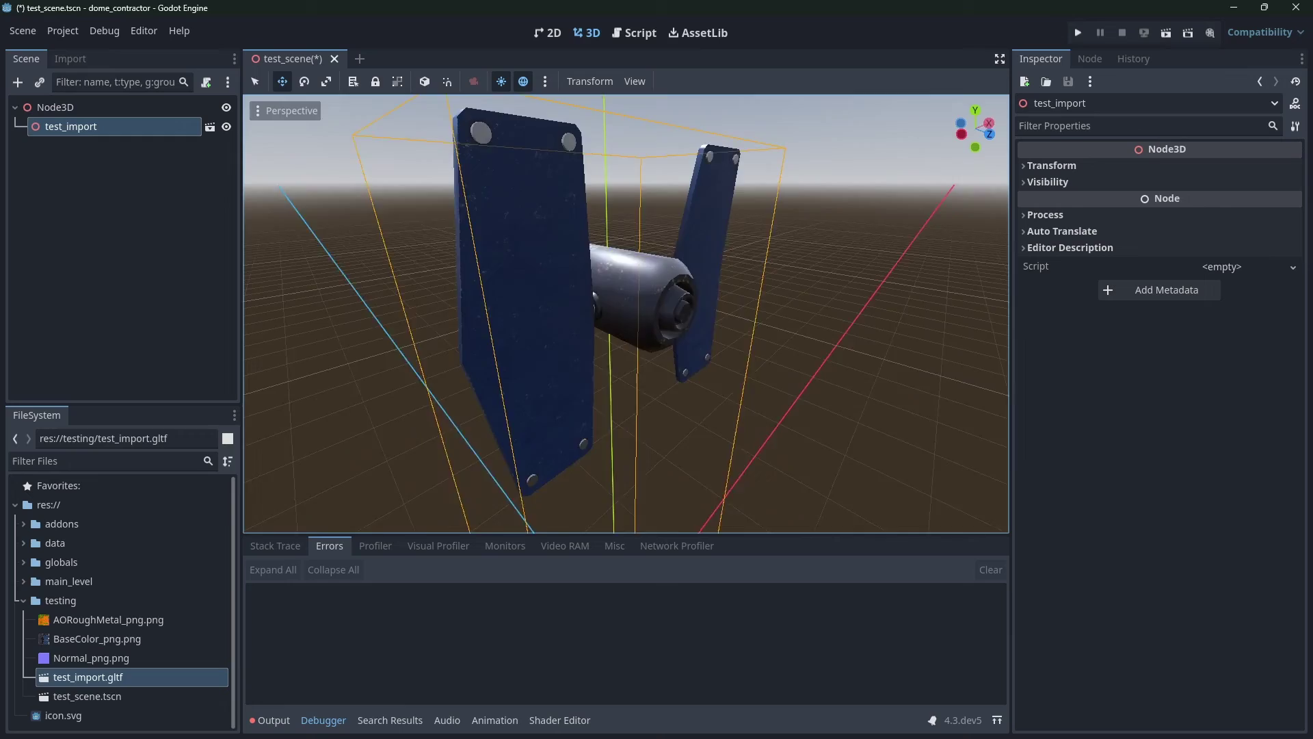
{"action": "mouse_move", "coordinate": [626, 313]}
{"action": "right_mouse_down"}
{"action": "mouse_move", "coordinate": [479, 267]}
{"action": "mouse_move", "coordinate": [499, 281]}
{"action": "mouse_move", "coordinate": [656, 274]}
{"action": "mouse_move", "coordinate": [712, 226]}
{"action": "mouse_move", "coordinate": [800, 267]}
{"action": "mouse_move", "coordinate": [619, 322]}
{"action": "mouse_move", "coordinate": [677, 225]}
{"action": "mouse_move", "coordinate": [623, 342]}
{"action": "mouse_move", "coordinate": [595, 322]}
{"action": "mouse_move", "coordinate": [609, 472]}
{"action": "mouse_move", "coordinate": [575, 483]}
{"action": "mouse_move", "coordinate": [619, 308]}
{"action": "mouse_move", "coordinate": [639, 404]}
{"action": "mouse_move", "coordinate": [626, 373]}
{"action": "mouse_move", "coordinate": [647, 321]}
{"action": "mouse_move", "coordinate": [632, 287]}
{"action": "mouse_move", "coordinate": [328, 294]}
{"action": "mouse_move", "coordinate": [493, 362]}
{"action": "mouse_move", "coordinate": [483, 346]}
{"action": "mouse_move", "coordinate": [486, 363]}
{"action": "mouse_move", "coordinate": [608, 338]}
{"action": "mouse_move", "coordinate": [626, 298]}
{"action": "mouse_move", "coordinate": [626, 342]}
{"action": "mouse_move", "coordinate": [622, 297]}
{"action": "right_mouse_up"}
Make the test_import instance local to the scene.
{"action": "left_click", "coordinate": [194, 179]}
{"action": "left_click", "coordinate": [120, 130]}
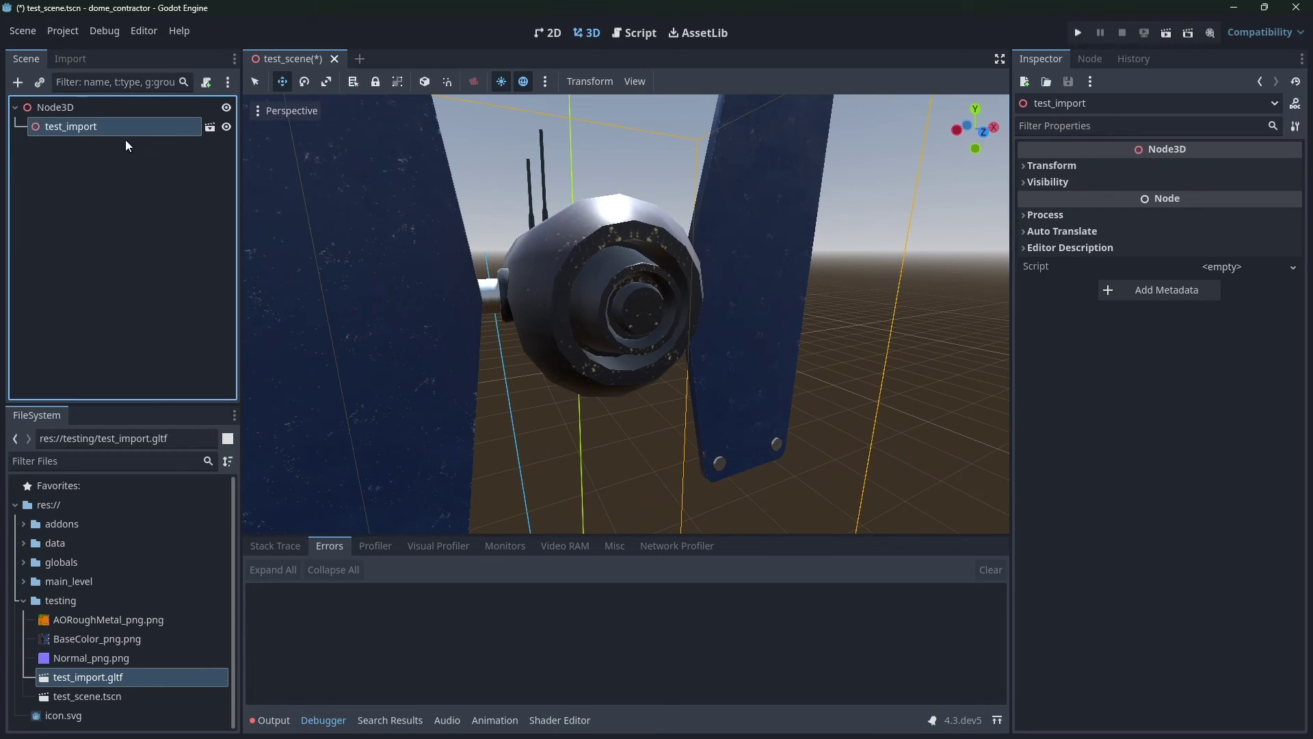
{"action": "scroll", "coordinate": [585, 290], "scroll_direction": "down", "scroll_amount": 3}
{"action": "right_click", "coordinate": [96, 130]}
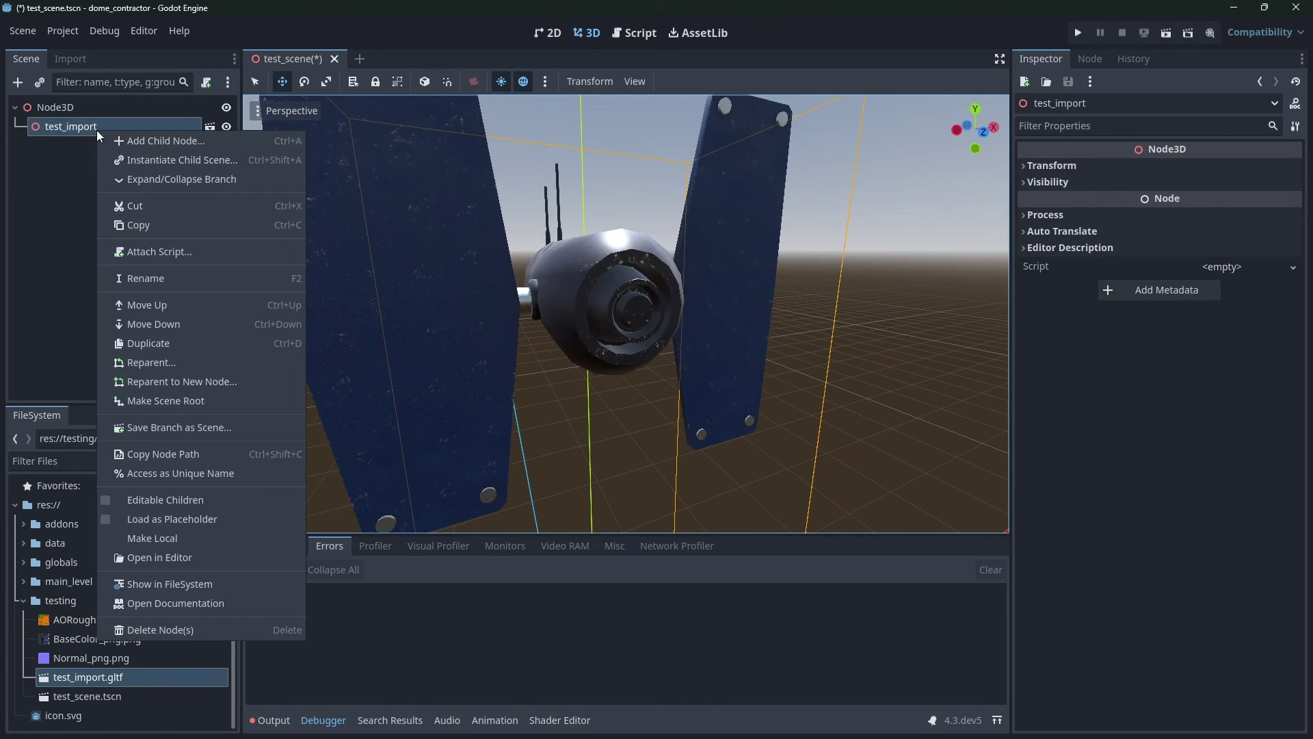
{"action": "left_click", "coordinate": [219, 537]}
Select the CommHead mesh and expand its mesh resource to show the material assigned to Surface 0.
{"action": "left_click", "coordinate": [338, 194]}
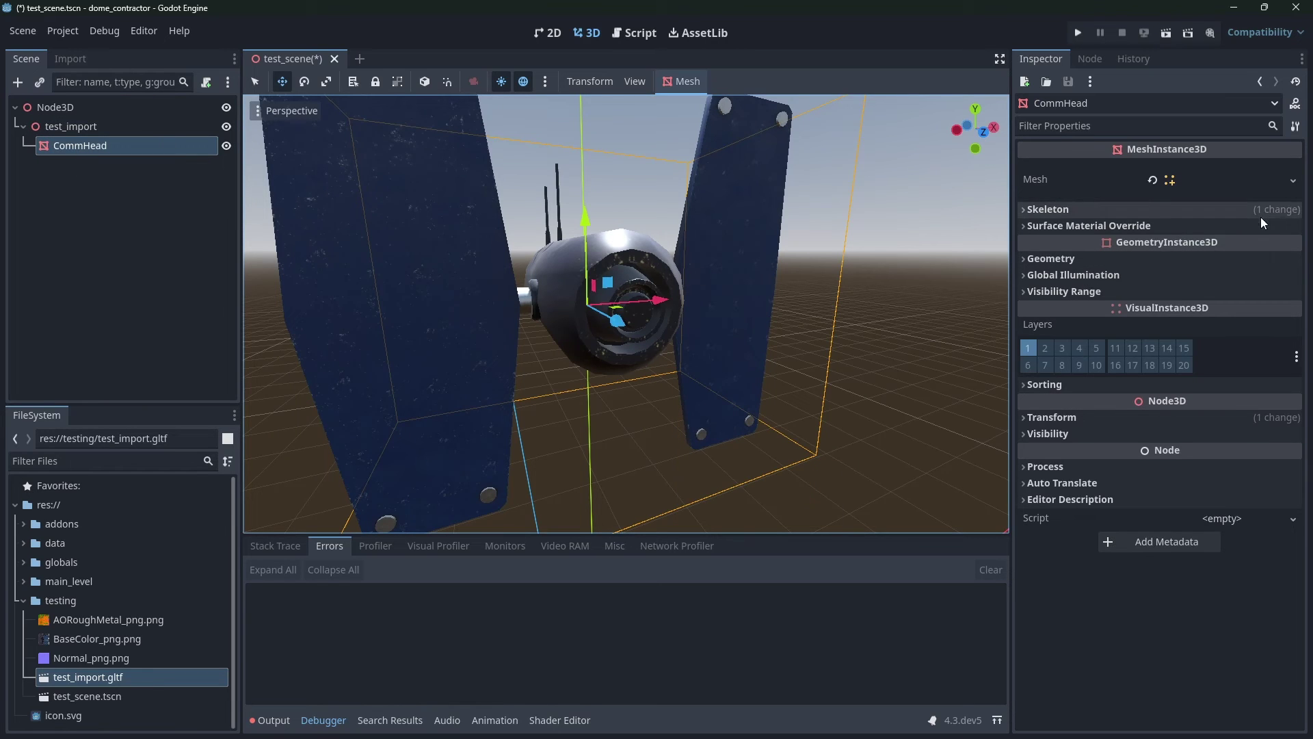
{"action": "left_click", "coordinate": [1292, 182]}
{"action": "left_click", "coordinate": [1211, 584]}
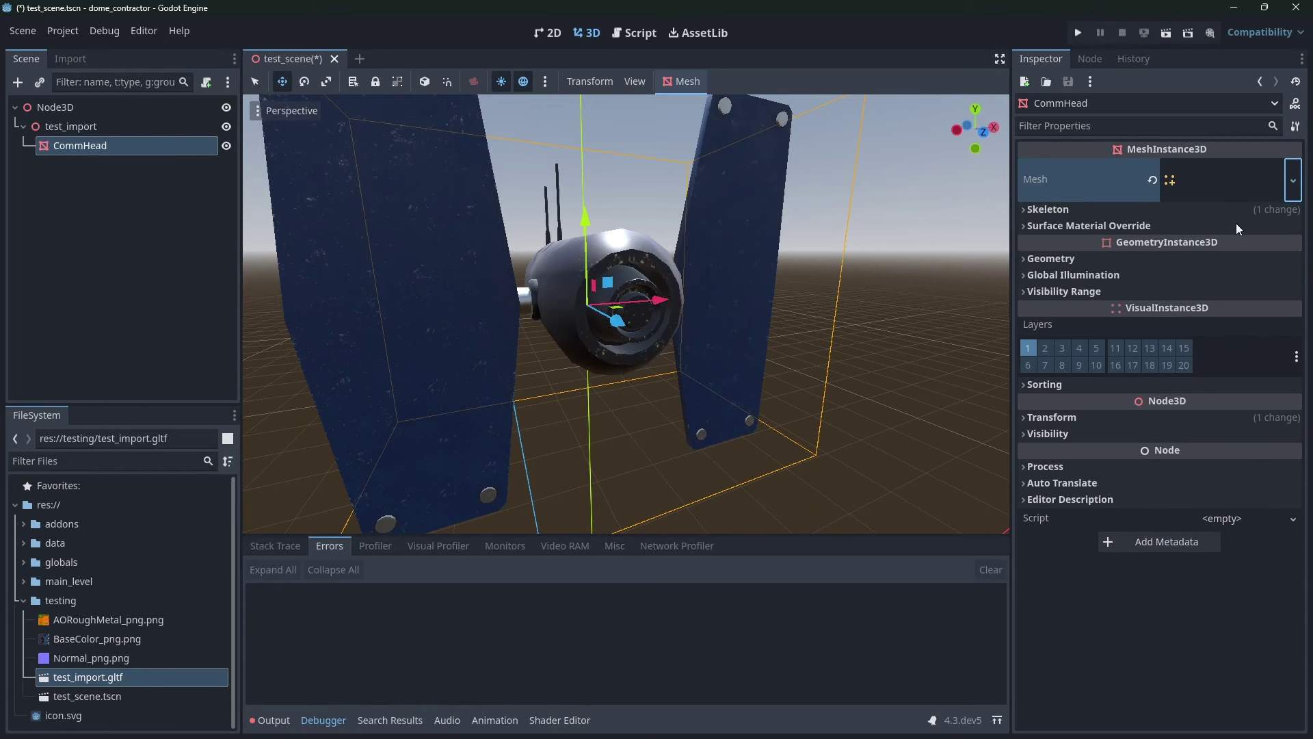
{"action": "left_click", "coordinate": [1231, 192]}
{"action": "scroll", "coordinate": [1226, 444], "scroll_direction": "down", "scroll_amount": 3}
{"action": "left_click", "coordinate": [1092, 353]}
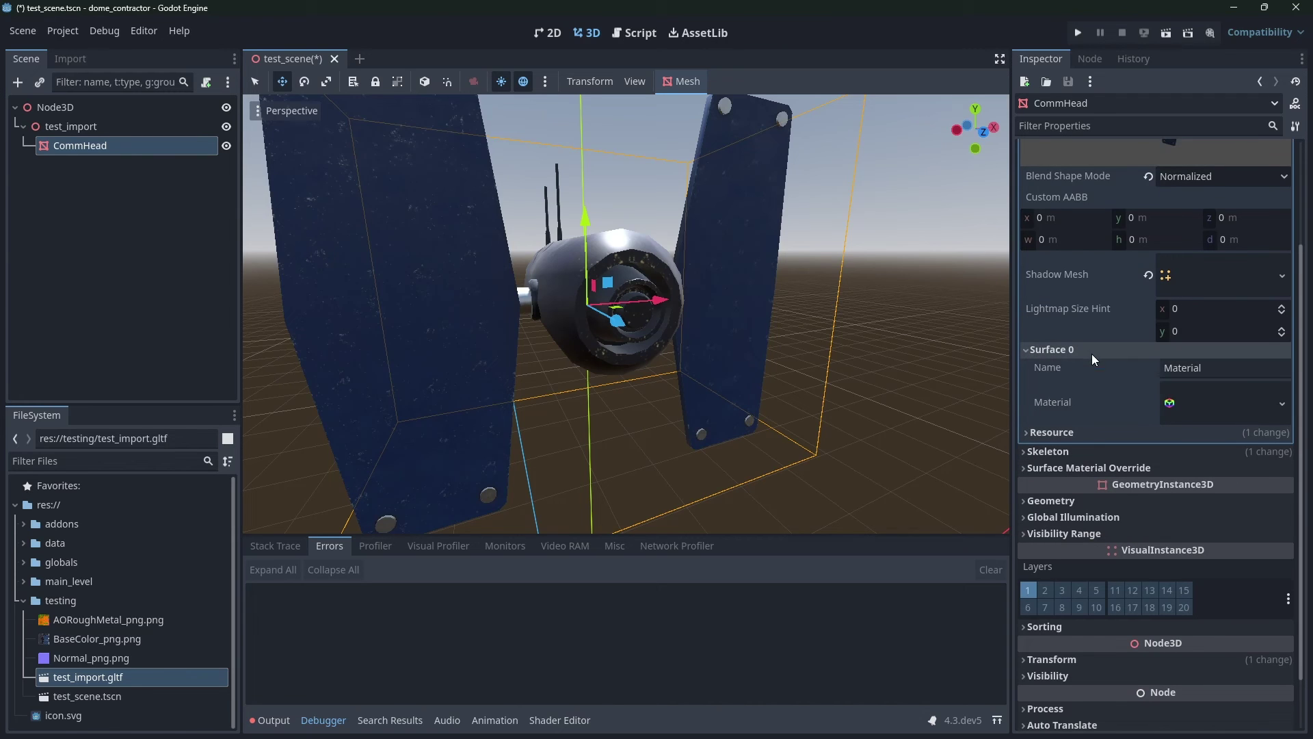
Expand the Surface 0 material of CommHead and examine its ambient occlusion texture and texture channel.
{"action": "left_click", "coordinate": [1281, 403]}
{"action": "left_click", "coordinate": [1229, 578]}
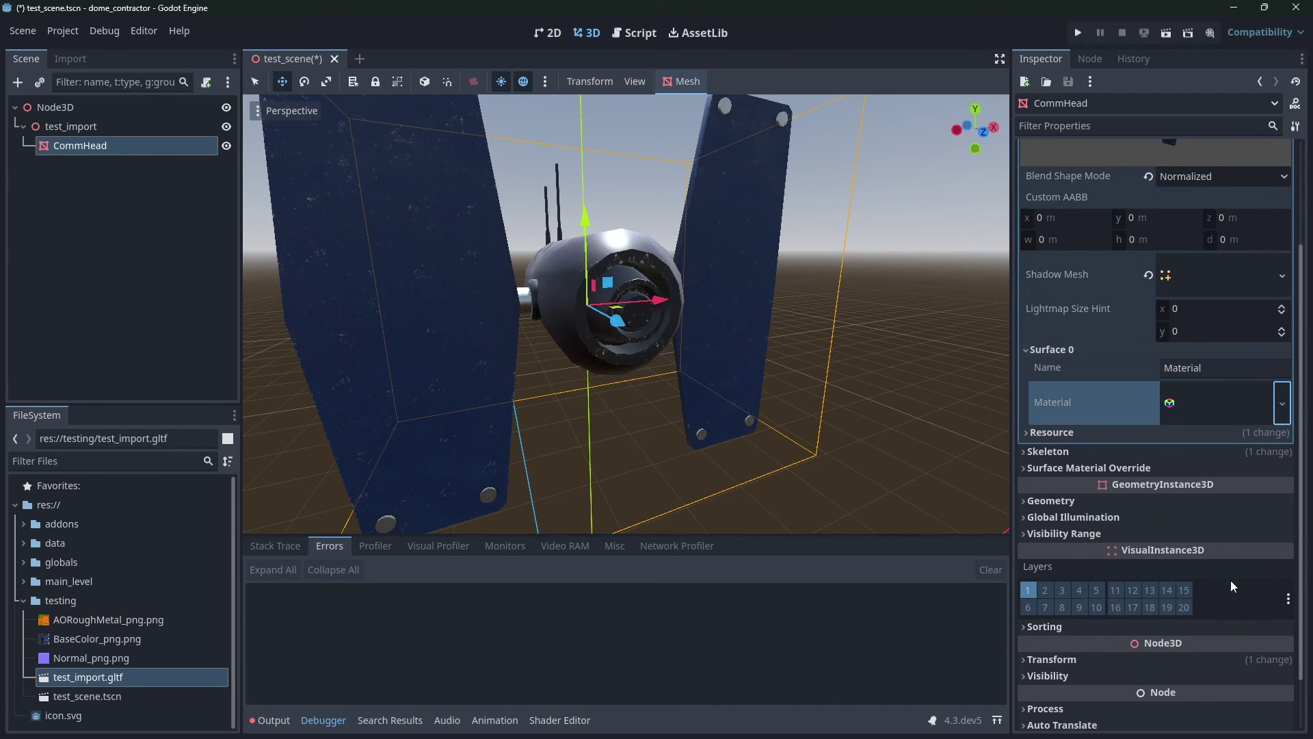
{"action": "left_click", "coordinate": [1205, 402]}
{"action": "scroll", "coordinate": [1220, 433], "scroll_direction": "down", "scroll_amount": 5}
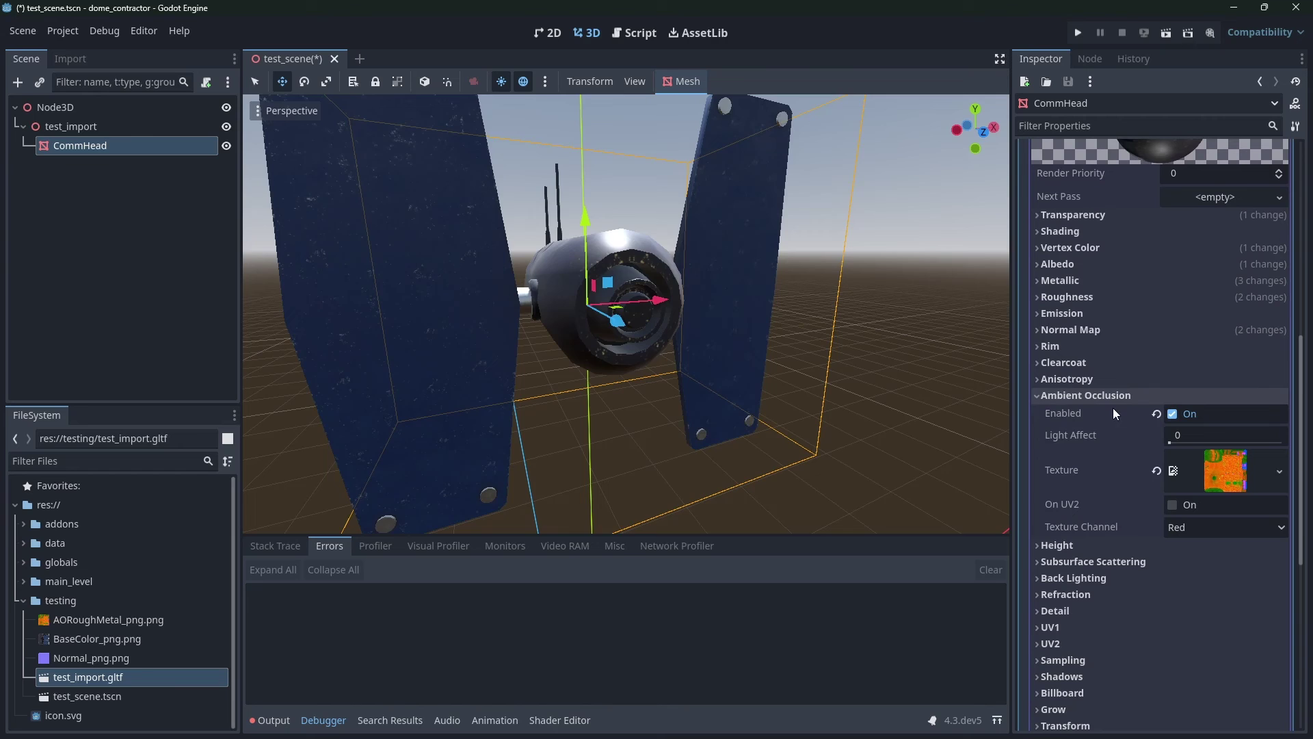
{"action": "mouse_move", "coordinate": [800, 328]}
{"action": "middle_mouse_down"}
{"action": "mouse_move", "coordinate": [786, 327]}
{"action": "mouse_move", "coordinate": [835, 339]}
{"action": "mouse_move", "coordinate": [760, 336]}
{"action": "mouse_move", "coordinate": [790, 333]}
{"action": "middle_mouse_up"}
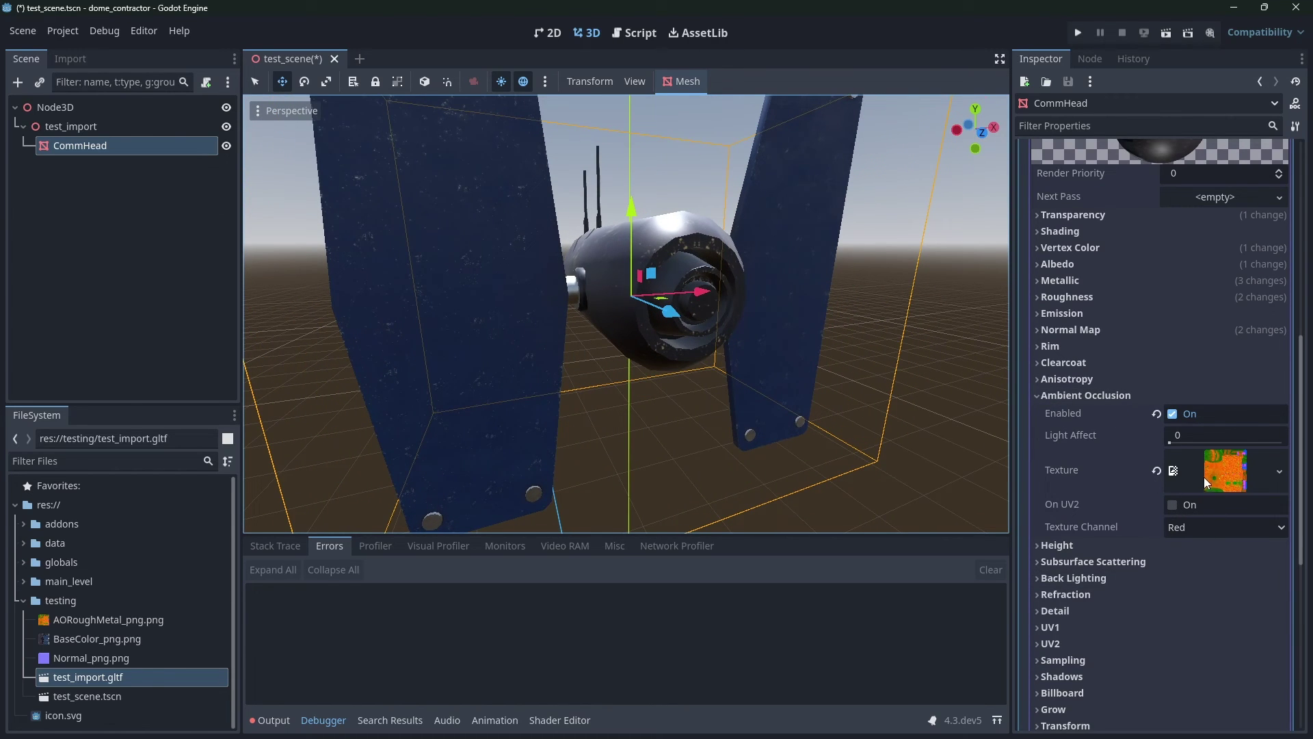
Expand the material's Roughness, Metallic and Albedo settings to check their assigned textures and texture channels.
{"action": "left_click", "coordinate": [1093, 298]}
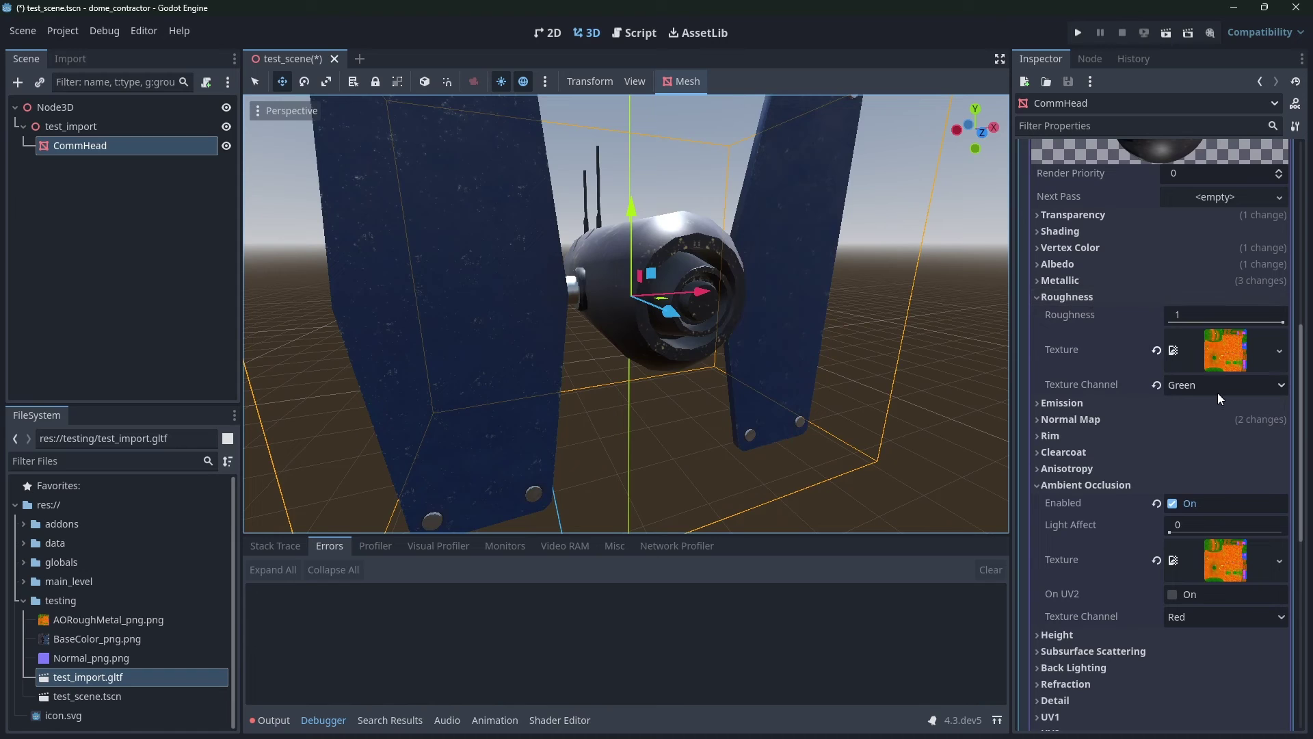
{"action": "left_click", "coordinate": [1084, 280]}
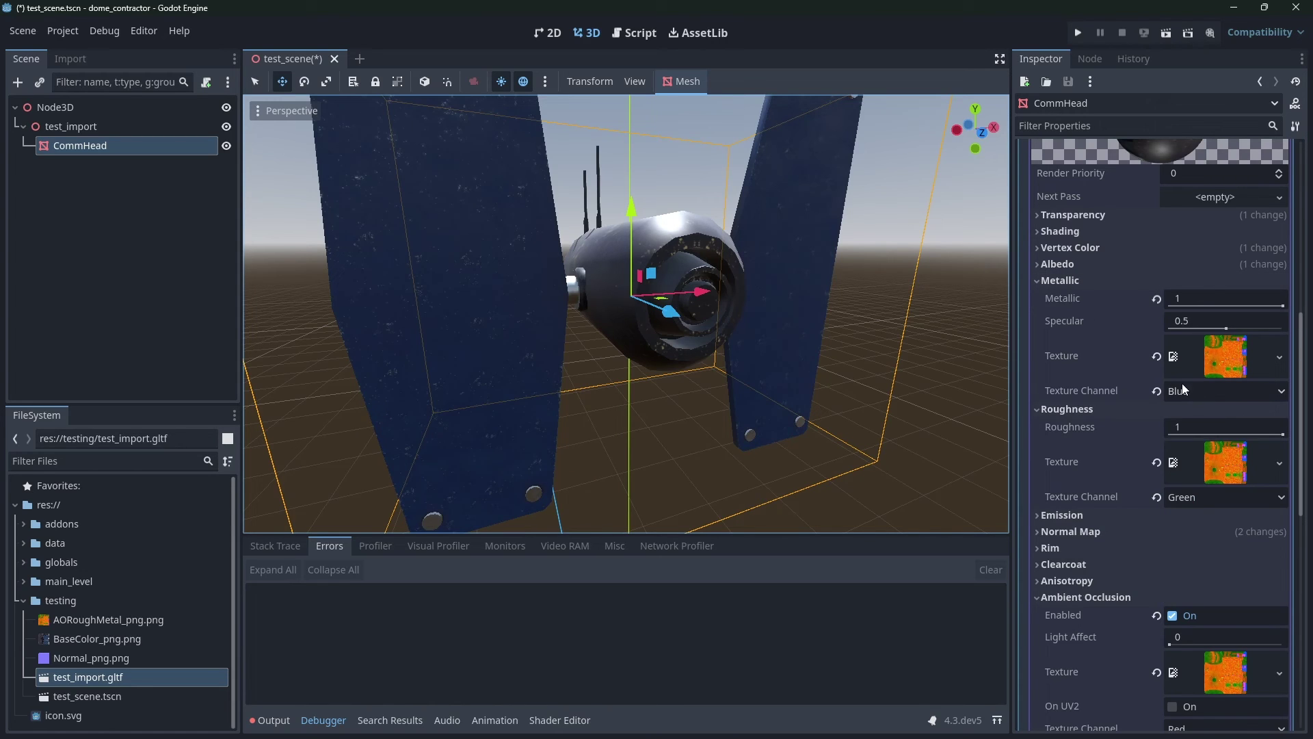
{"action": "scroll", "coordinate": [1151, 265], "scroll_direction": "up", "scroll_amount": 4}
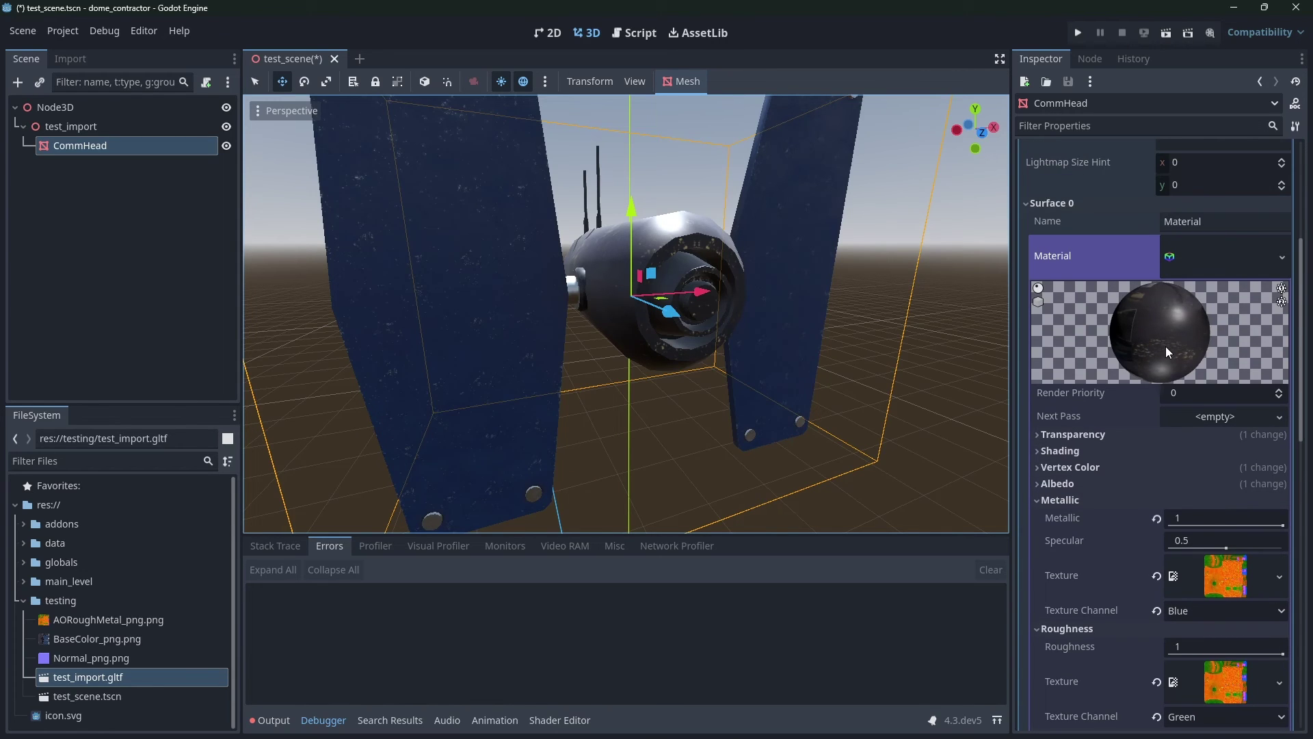
{"action": "scroll", "coordinate": [1172, 388], "scroll_direction": "up", "scroll_amount": 4}
{"action": "scroll", "coordinate": [1174, 434], "scroll_direction": "down", "scroll_amount": 3}
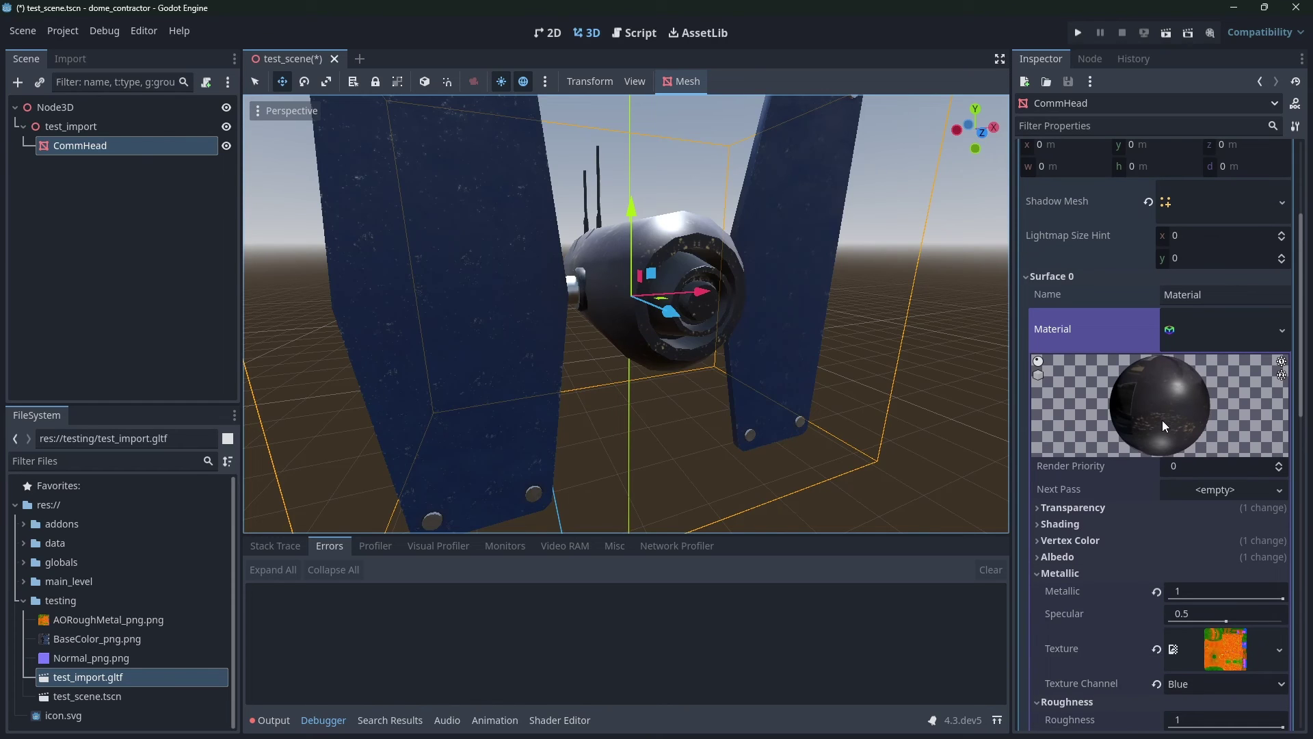
{"action": "left_click", "coordinate": [1101, 553]}
Turn off using the vertex color as albedo in the material.
{"action": "scroll", "coordinate": [1159, 487], "scroll_direction": "down", "scroll_amount": 4}
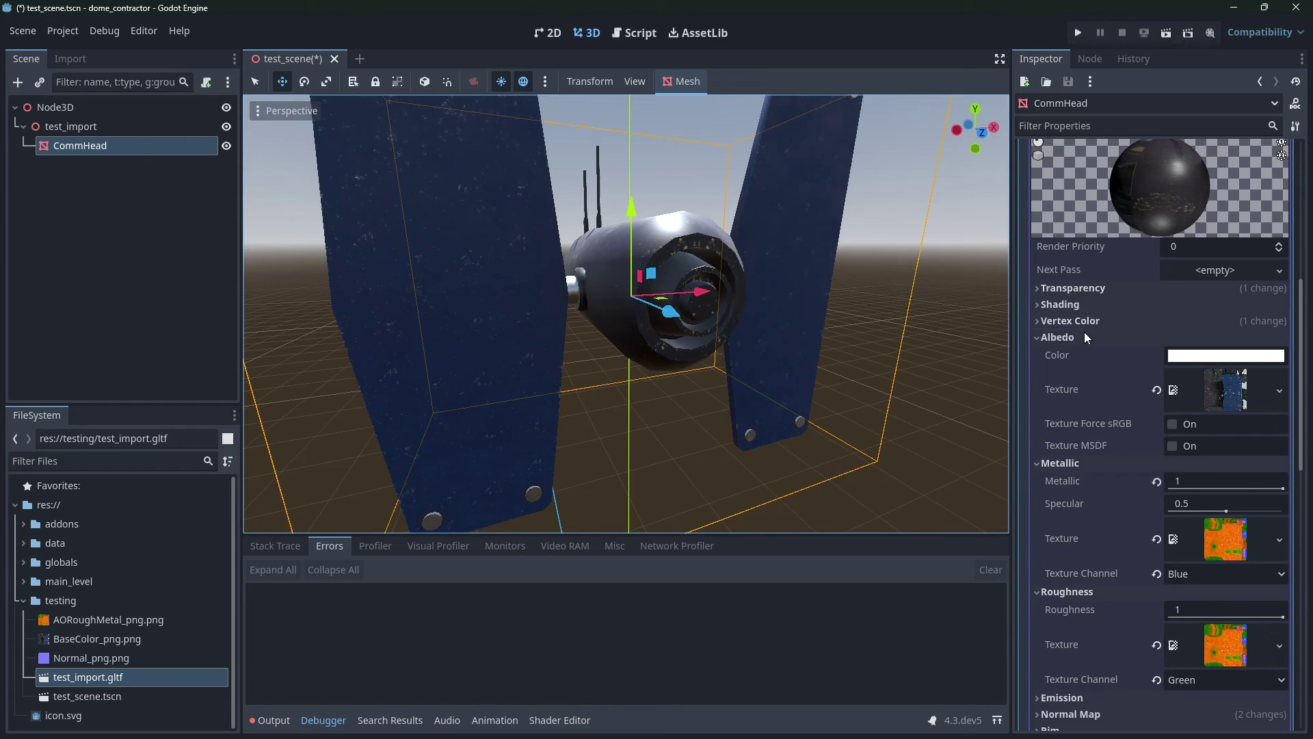
{"action": "left_click", "coordinate": [1101, 321]}
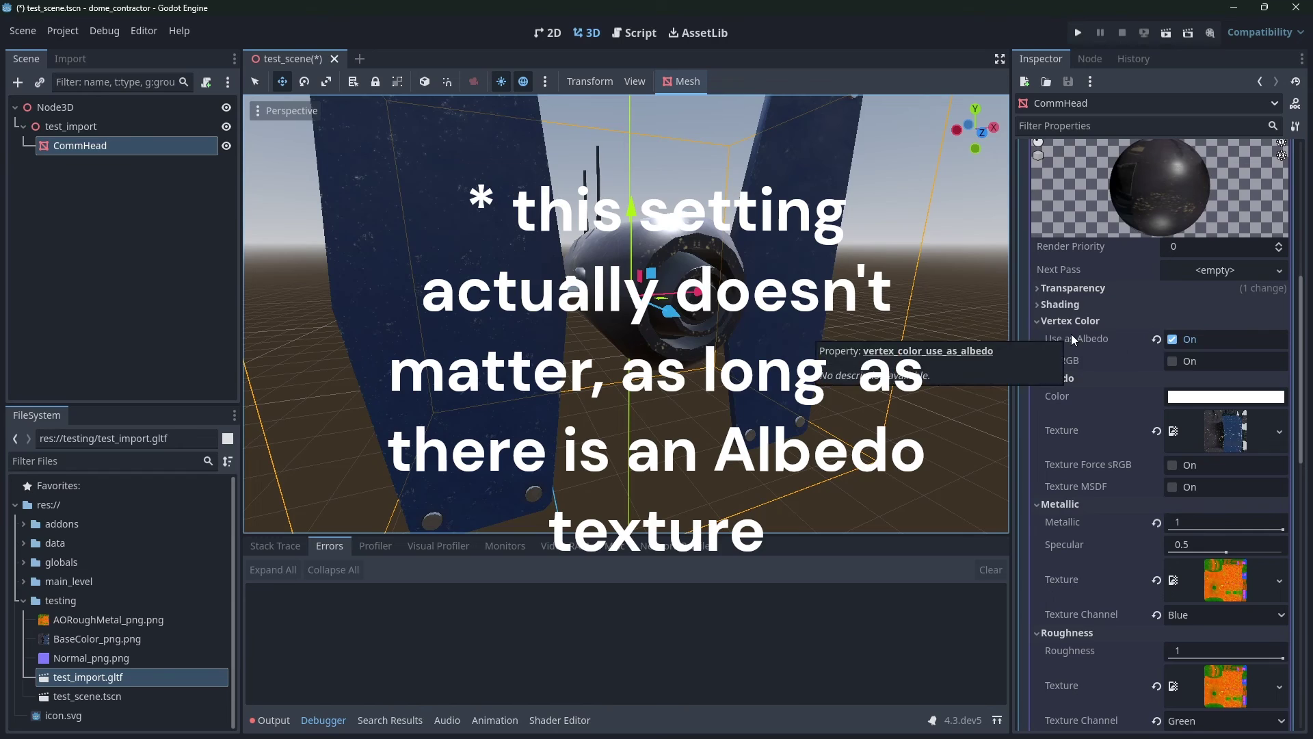
{"action": "left_click", "coordinate": [1173, 340]}
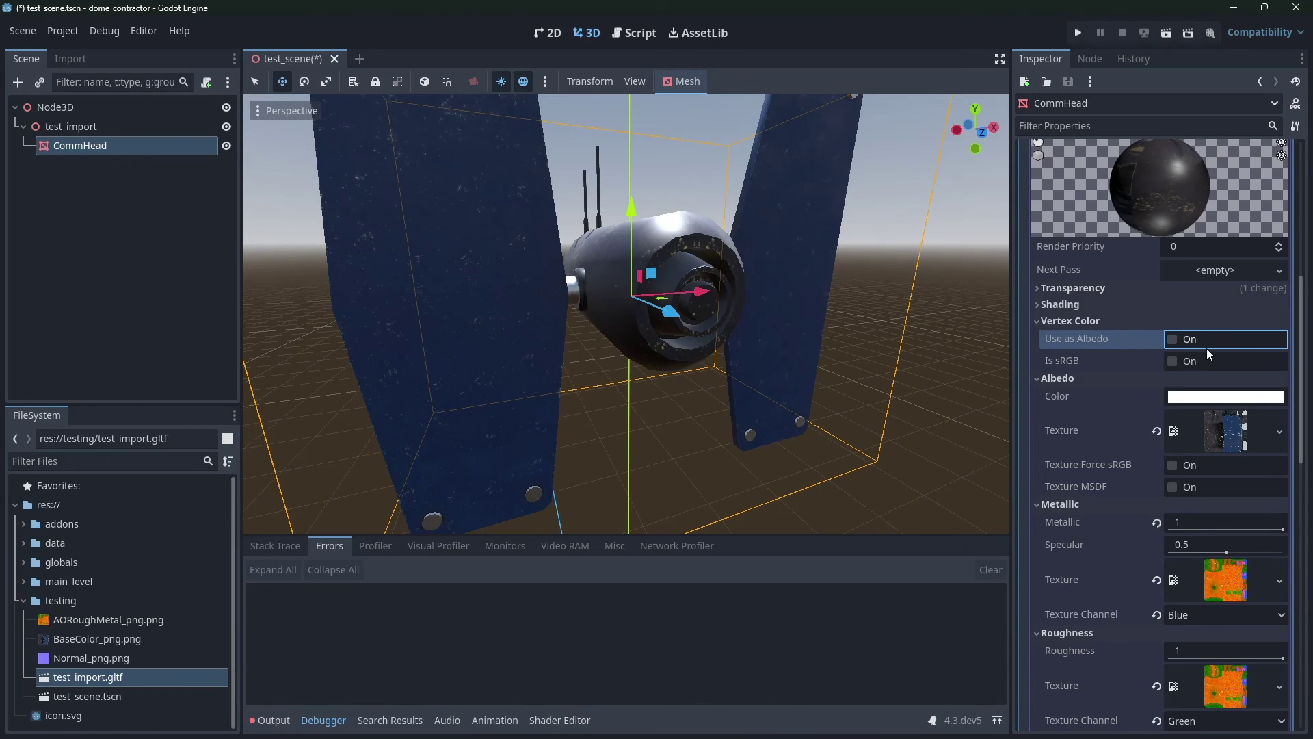
Turn off the material's ambient occlusion and examine the round front of CommHead up close.
{"action": "scroll", "coordinate": [1130, 446], "scroll_direction": "down", "scroll_amount": 5}
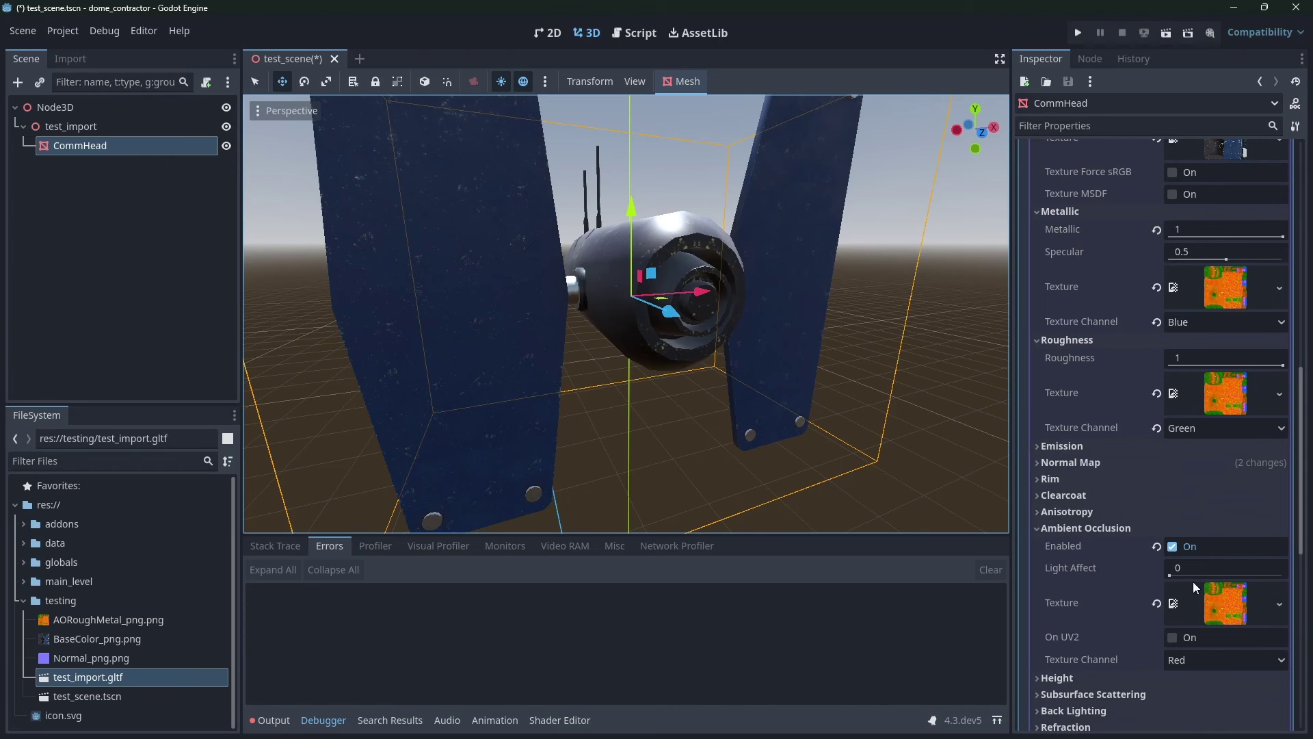
{"action": "left_click", "coordinate": [1168, 547]}
{"action": "scroll", "coordinate": [1171, 550], "scroll_direction": "up", "scroll_amount": 5}
{"action": "right_click_drag", "start_coordinate": [626, 314], "coordinate": [443, 286]}
{"action": "key", "text": "w"}
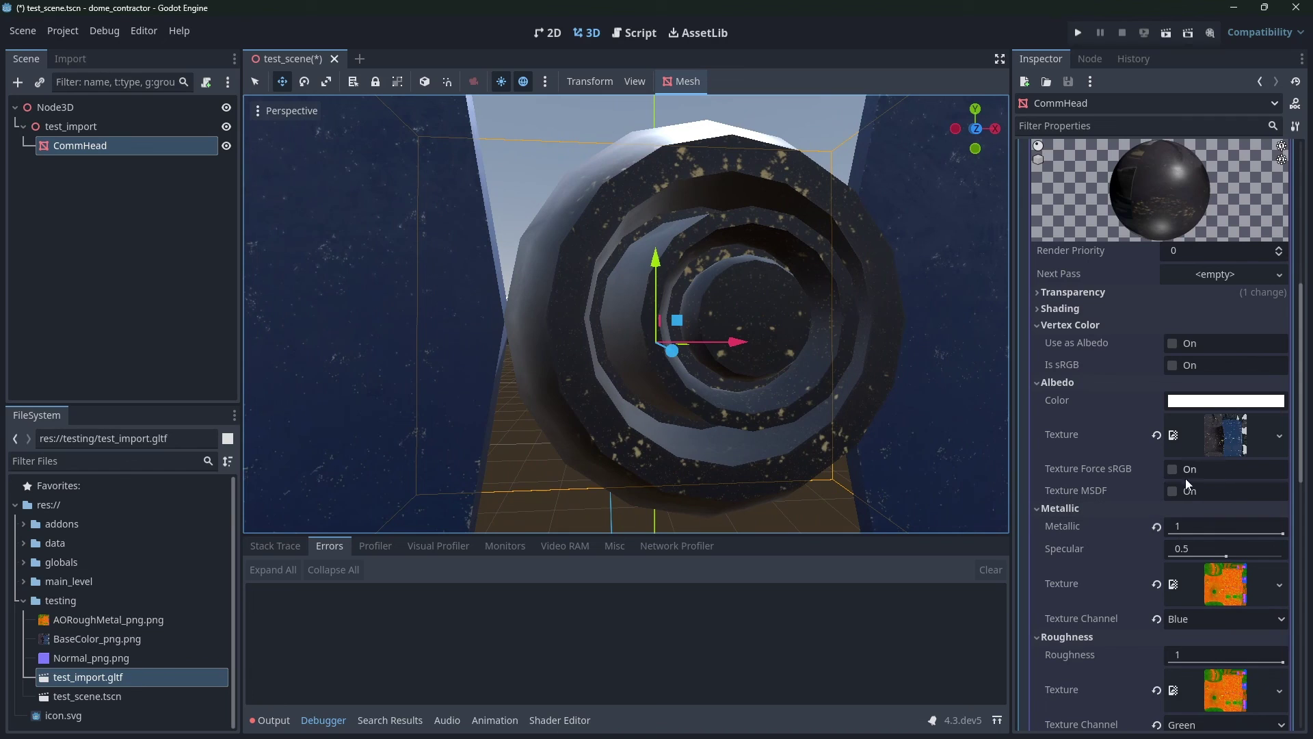
{"action": "scroll", "coordinate": [1183, 562], "scroll_direction": "down", "scroll_amount": 4}
{"action": "scroll", "coordinate": [1178, 565], "scroll_direction": "up", "scroll_amount": 2}
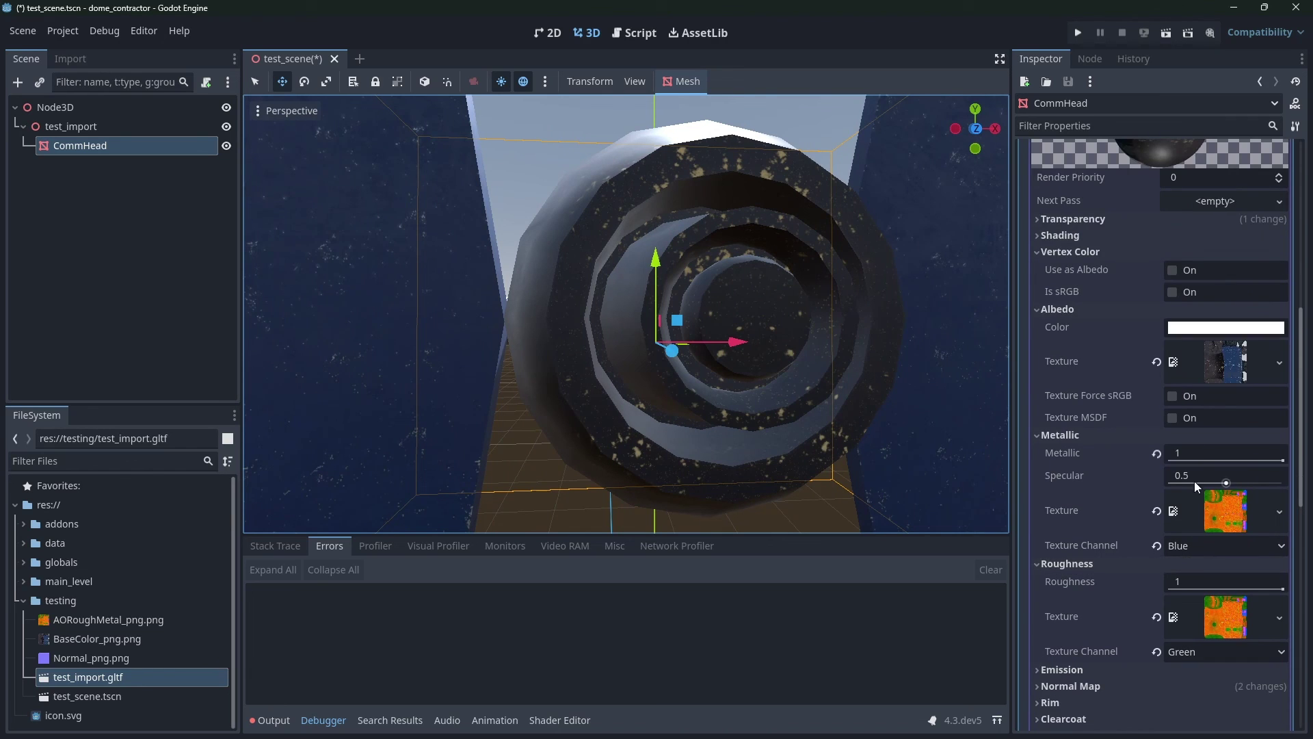
{"action": "scroll", "coordinate": [1175, 581], "scroll_direction": "down", "scroll_amount": 6}
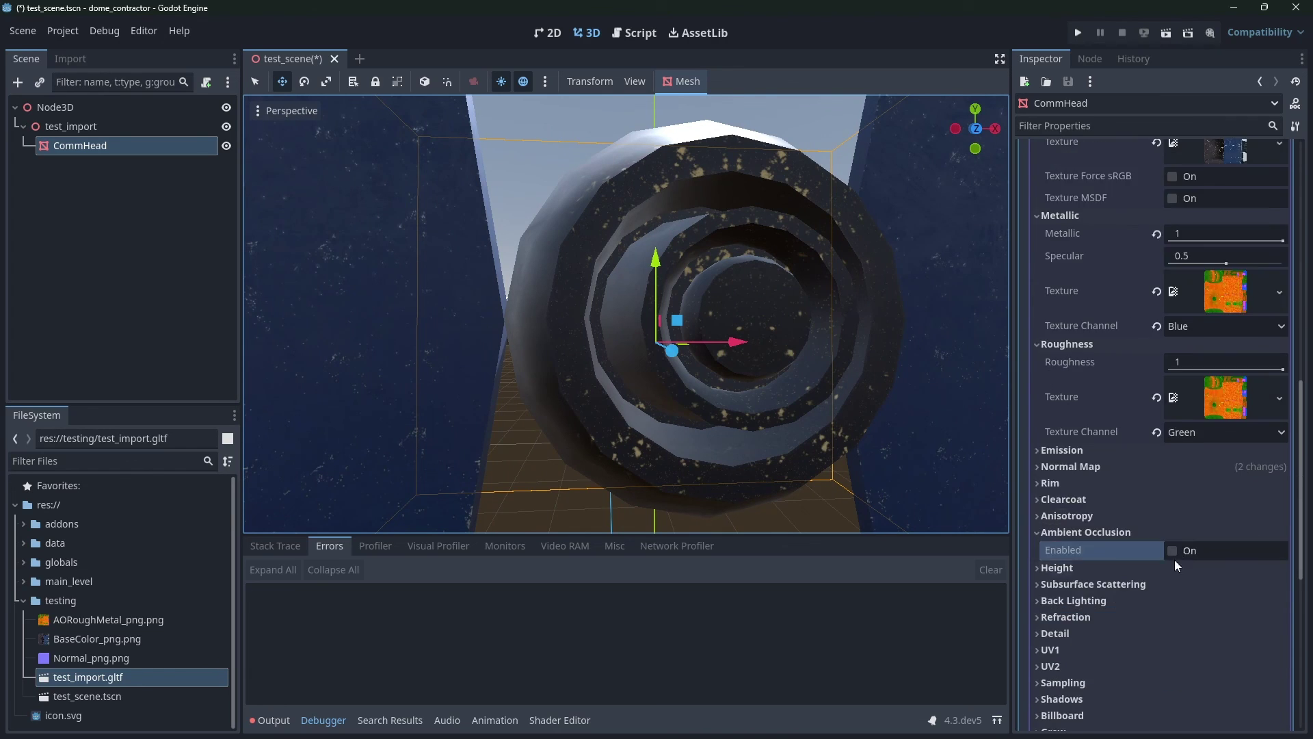
Re-enable ambient occlusion, then switch it off and on again to compare the shading inside CommHead's hollow rear end.
{"action": "left_click", "coordinate": [1171, 552]}
{"action": "middle_click_drag", "start_coordinate": [752, 315], "coordinate": [654, 307]}
{"action": "middle_click_drag", "start_coordinate": [506, 308], "coordinate": [765, 326]}
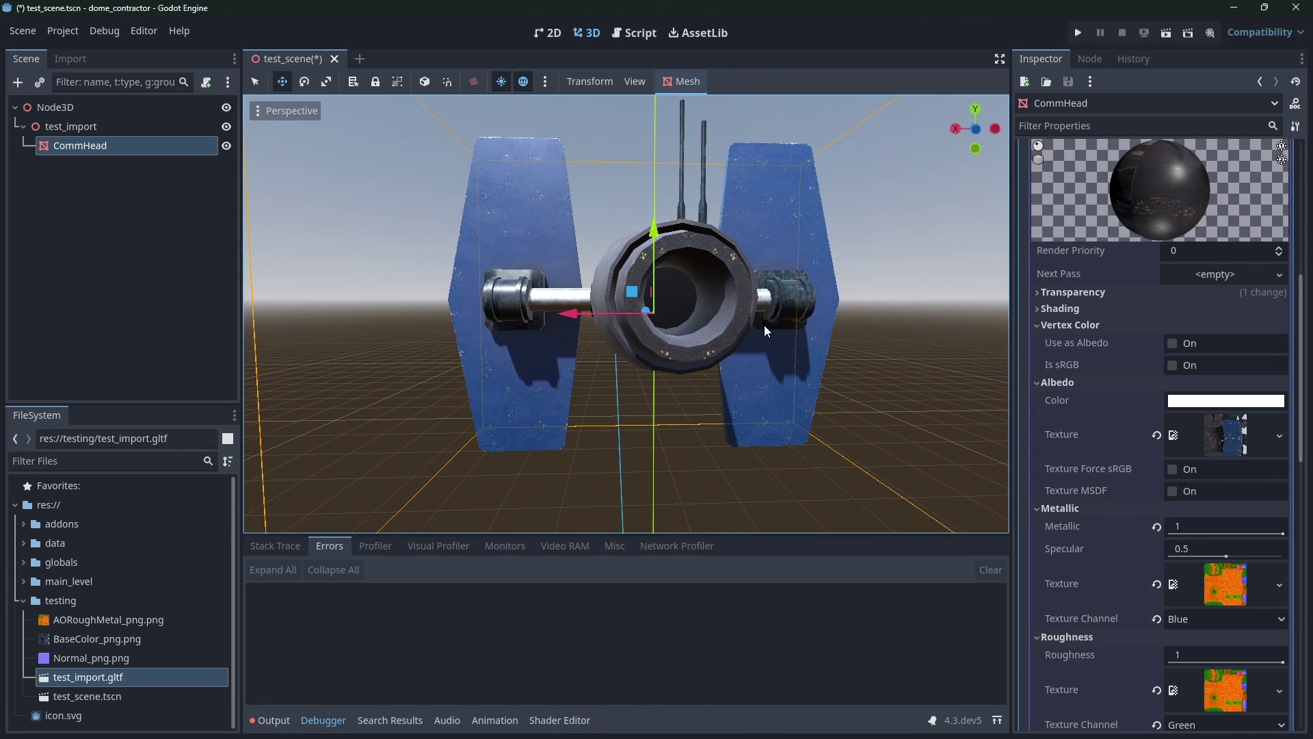
{"action": "scroll", "coordinate": [1193, 503], "scroll_direction": "down", "scroll_amount": 5}
{"action": "left_click", "coordinate": [1174, 551]}
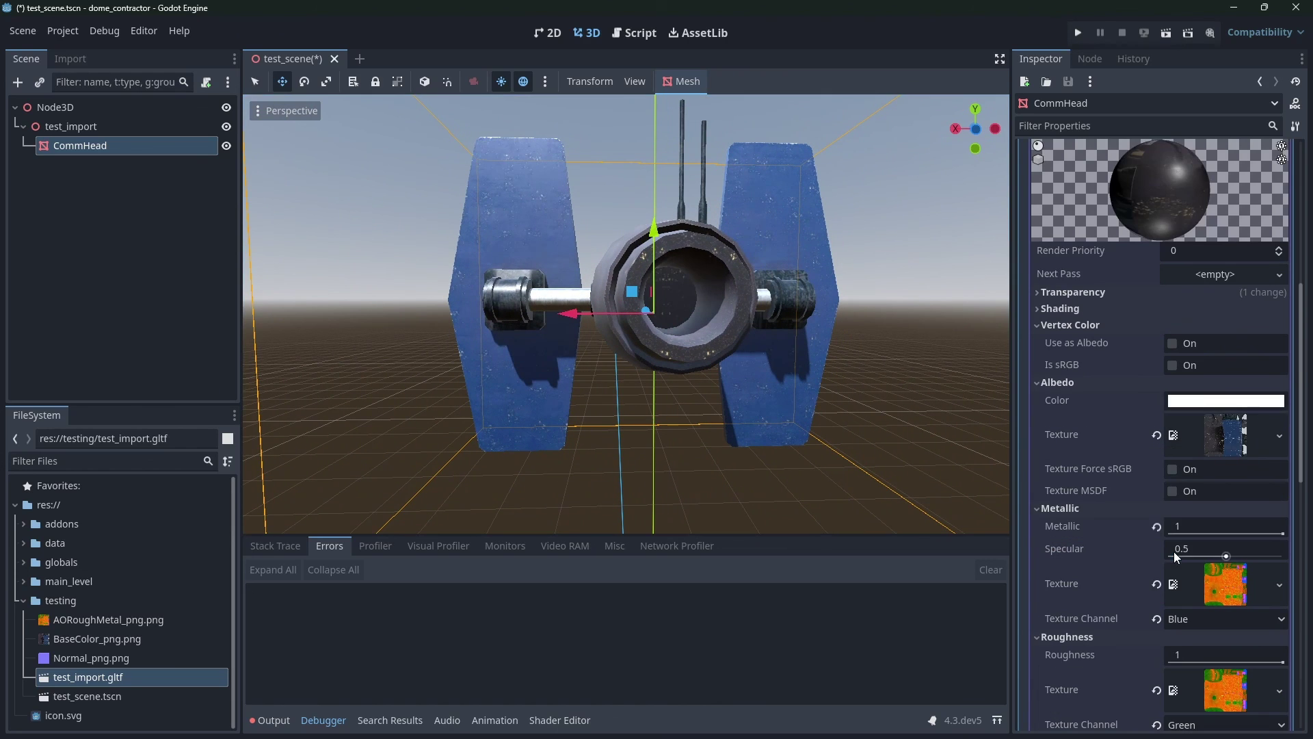
{"action": "scroll", "coordinate": [1186, 572], "scroll_direction": "down", "scroll_amount": 4}
{"action": "left_click", "coordinate": [1174, 550]}
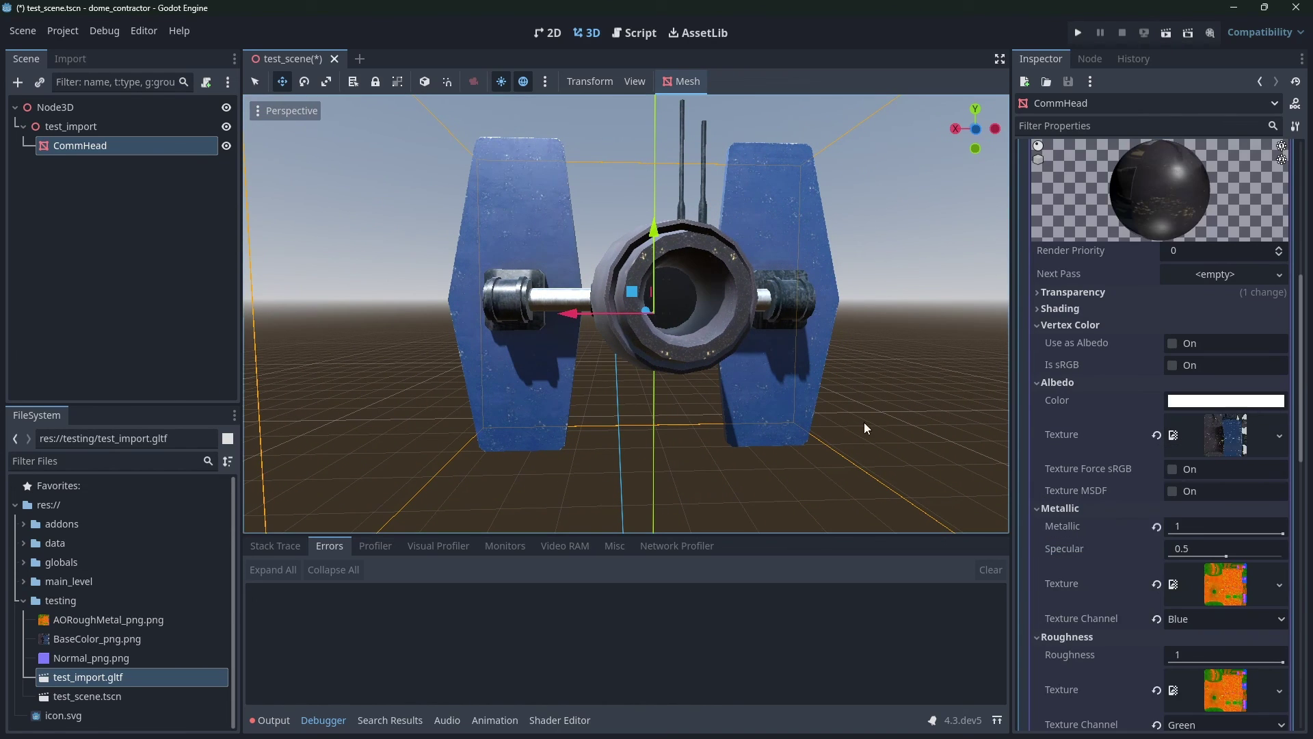
View the whole CommHead model from farther away and at an angle in the scene.
{"action": "key", "text": "s"}
{"action": "right_click_drag", "start_coordinate": [864, 421], "coordinate": [774, 355]}
{"action": "key", "text": "a"}
{"action": "key", "text": "s"}
Switch to Blender and enlarge the shader node editor below the 3D view.
{"action": "key", "text": "alt+Tab"}
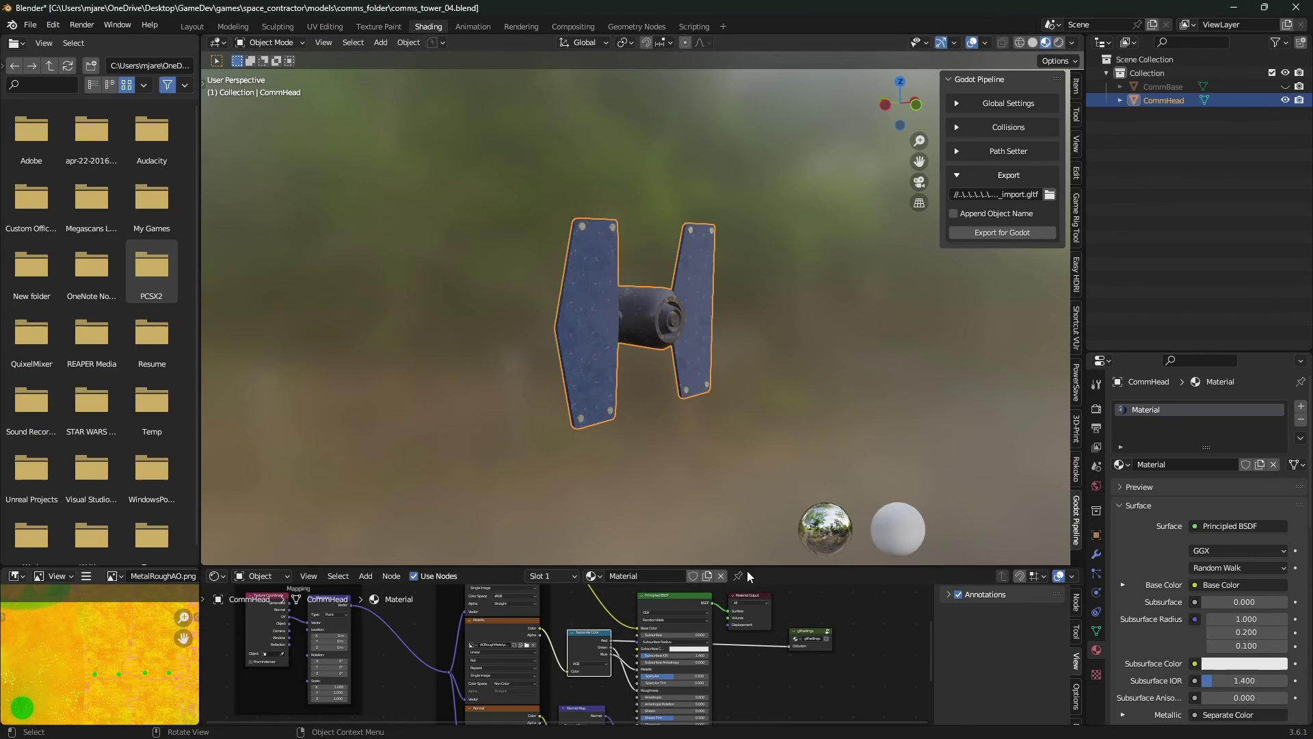
{"action": "left_click_drag", "start_coordinate": [748, 570], "coordinate": [741, 403]}
Switch to Adobe Substance 3D Painter and orbit around the textured model to compare its appearance.
{"action": "key", "text": "alt+Tab"}
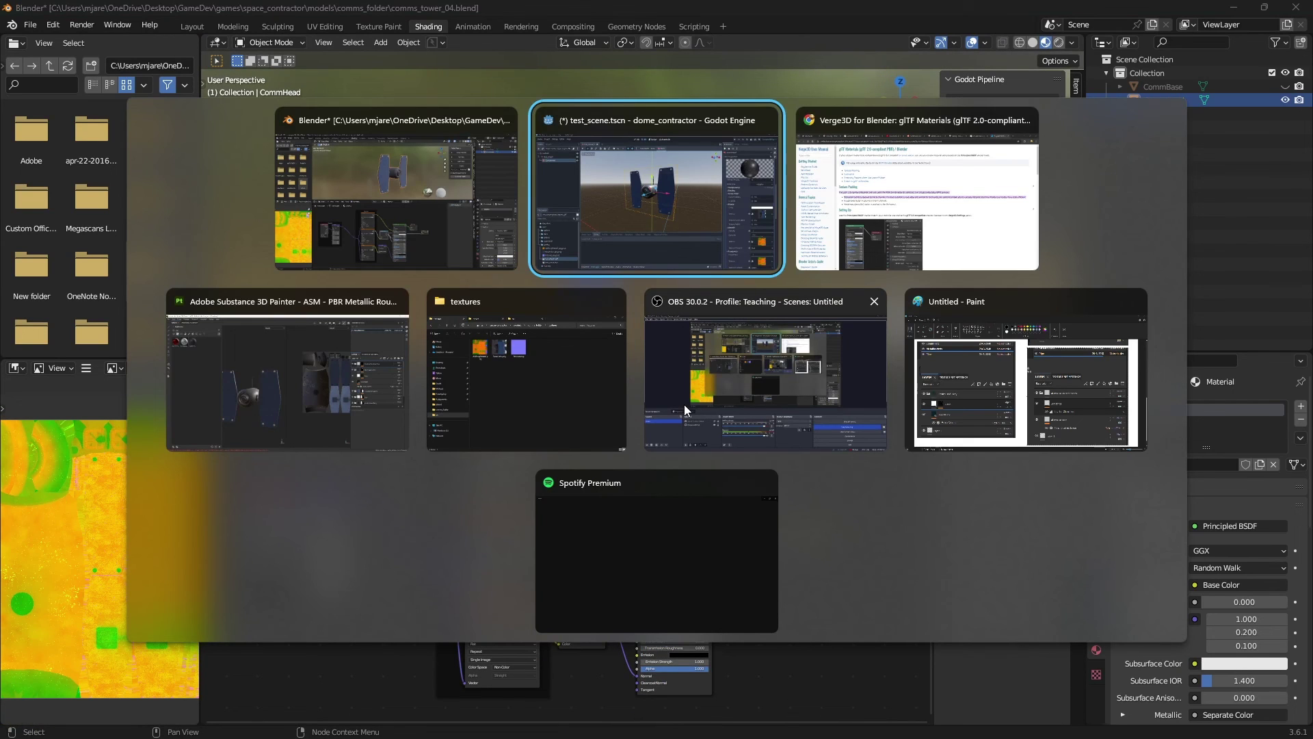
{"action": "key", "text": "alt+Tab"}
{"action": "key", "text": "alt+Tab"}
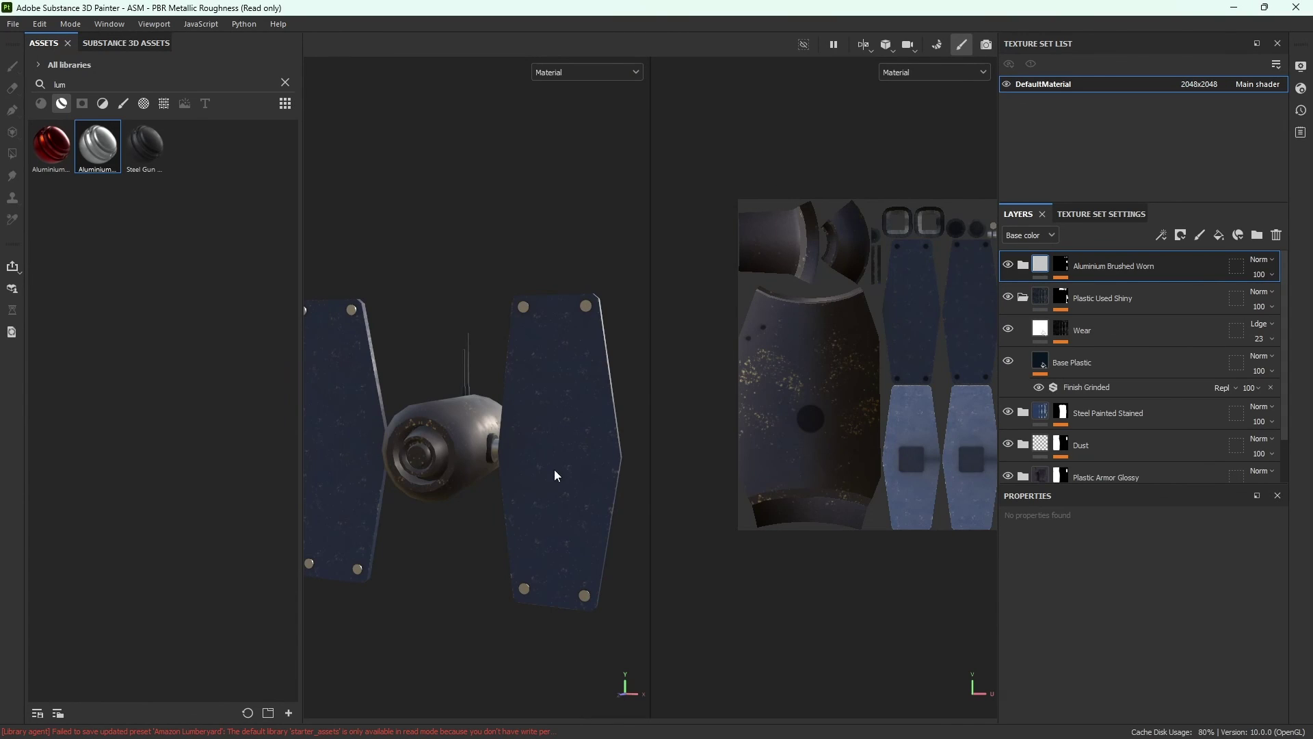
{"action": "left_click_drag", "start_coordinate": [556, 472], "coordinate": [708, 501], "text": "alt"}
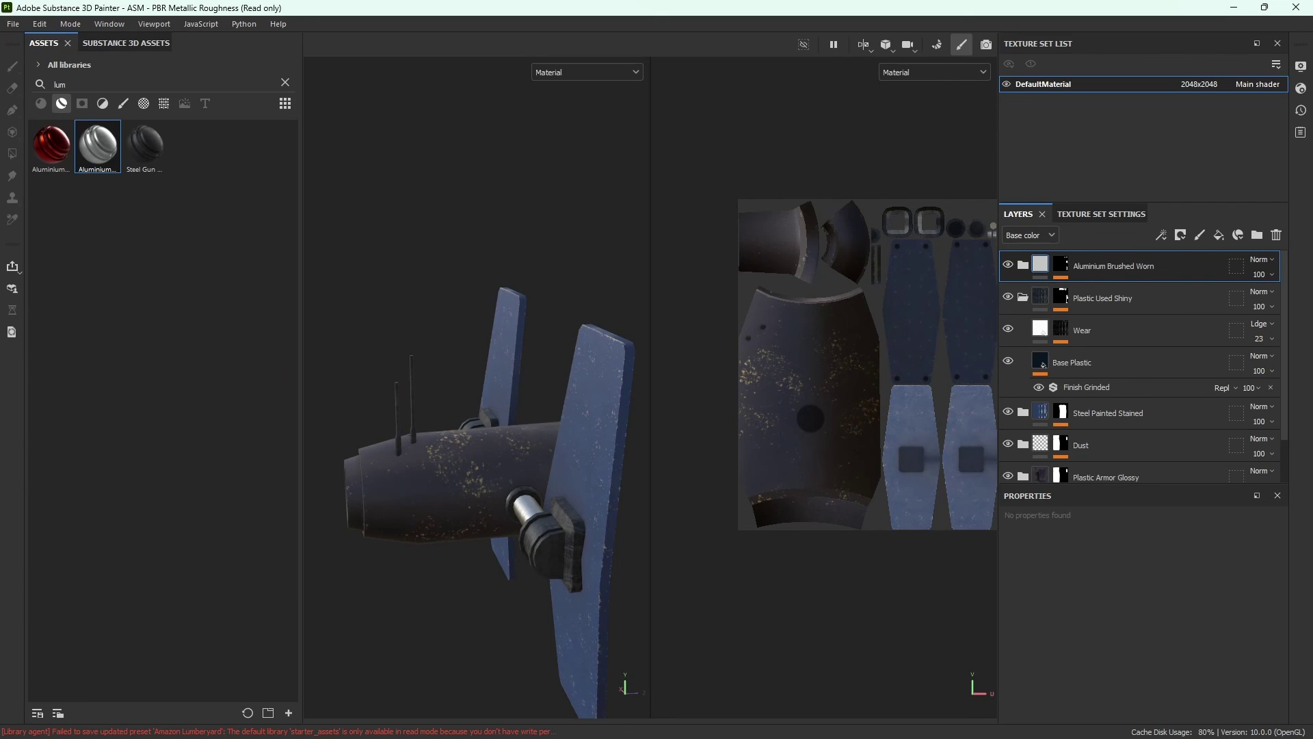